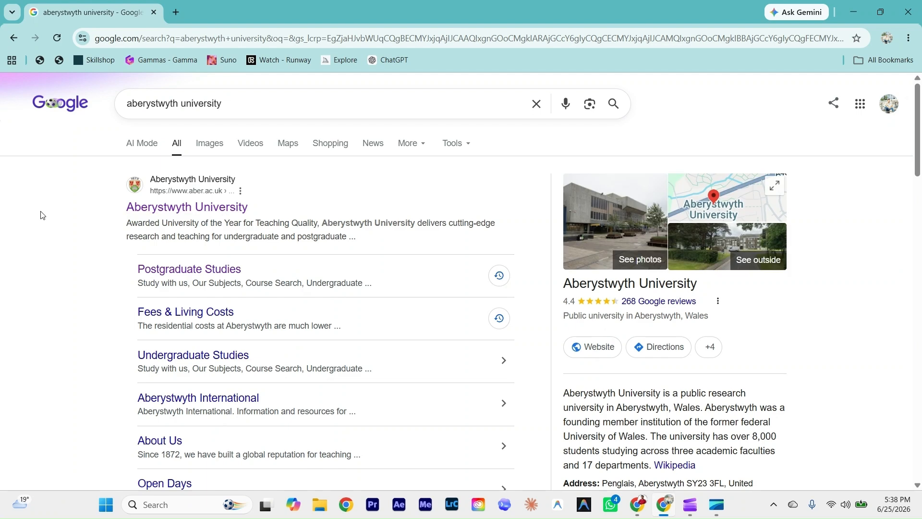
# Step: Open the official Aberystwyth University site (aber.ac.uk) from the Google results
pyautogui.click(168, 210)
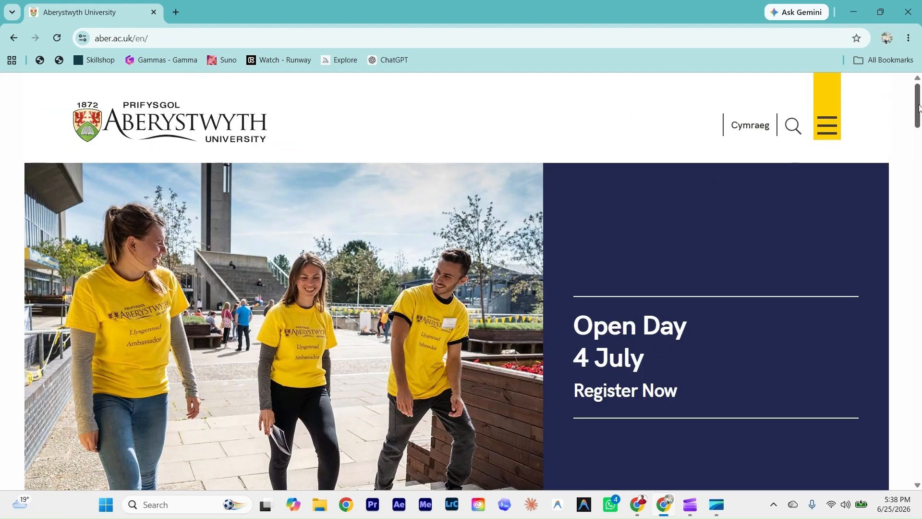
# Step: Go from the homepage via Postgraduate Taught to 'View Our Postgraduate Programmes' Course Search
pyautogui.moveTo(917, 109); pyautogui.dragTo(918, 163)
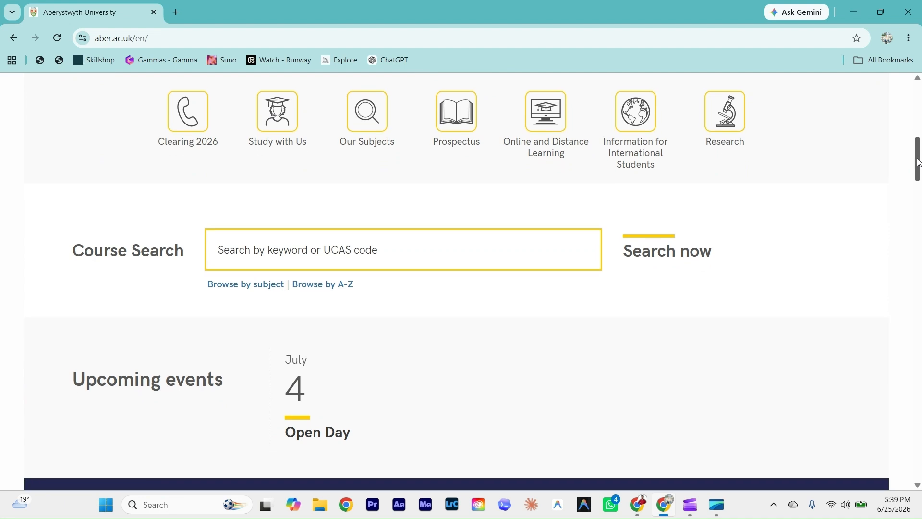
pyautogui.scroll(-7, 918, 162)
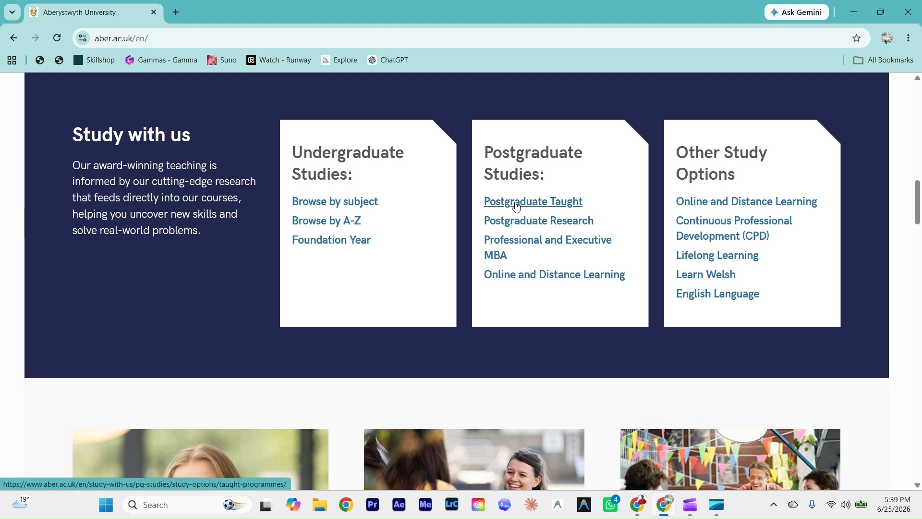
pyautogui.click(517, 206)
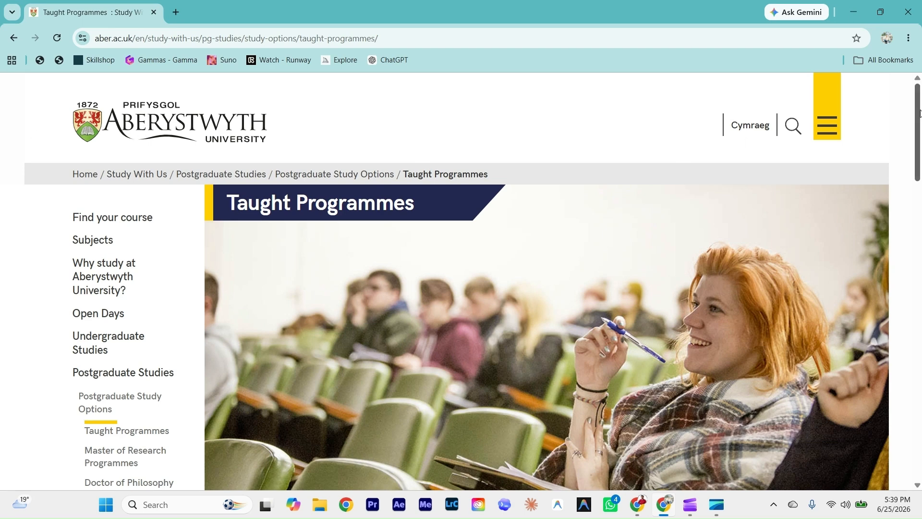
pyautogui.moveTo(920, 114); pyautogui.dragTo(920, 345)
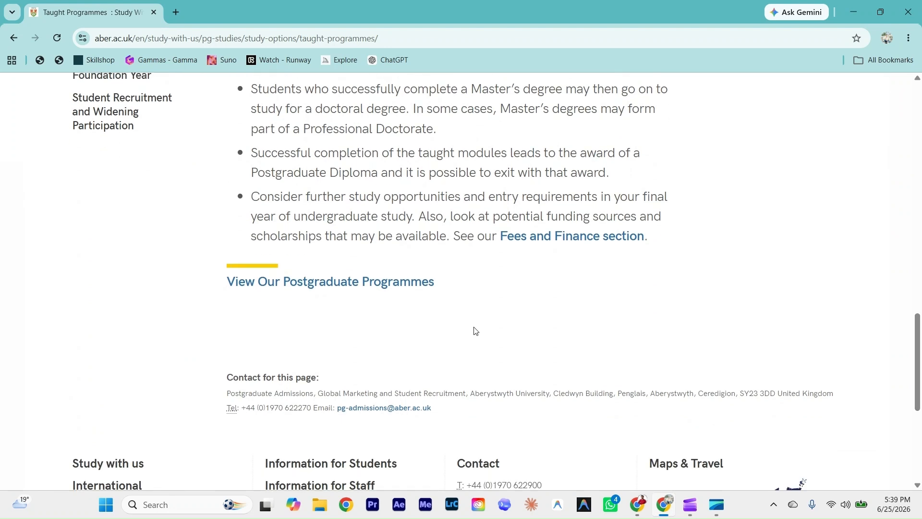
pyautogui.click(302, 287)
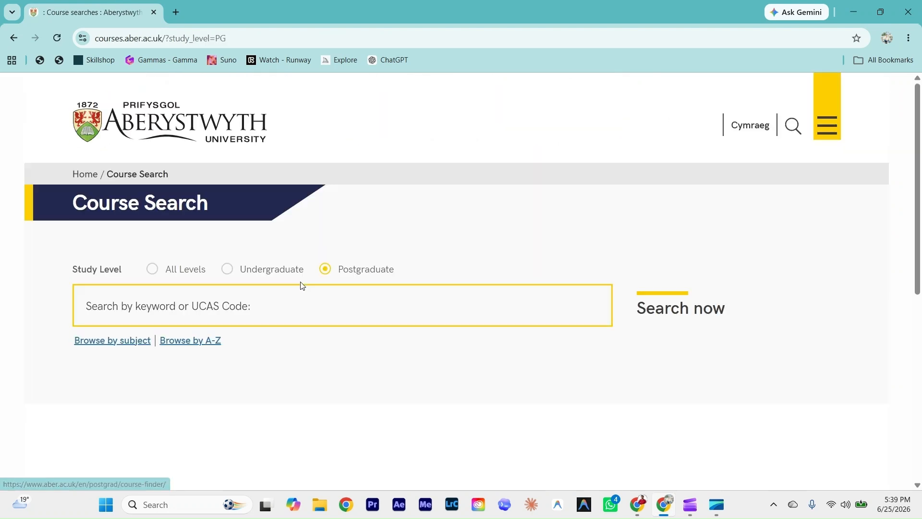
# Step: Browse A–Z postgraduate courses under A and check Advanced Computer Science's IELTS requirement
pyautogui.click(188, 350)
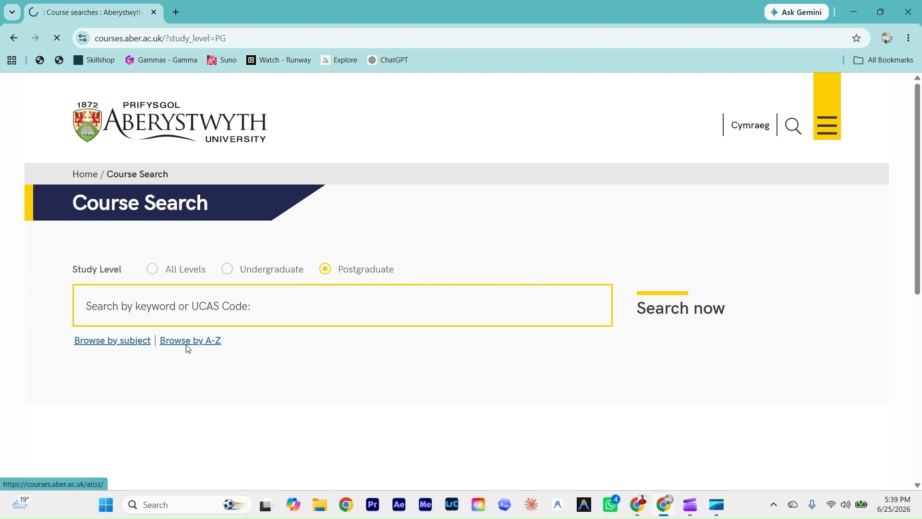
pyautogui.scroll(-3, 881, 126)
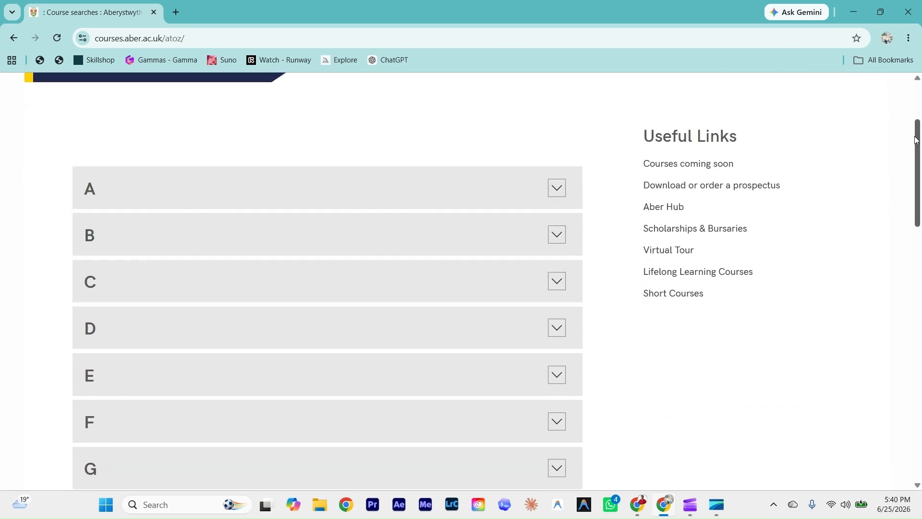
pyautogui.click(155, 182)
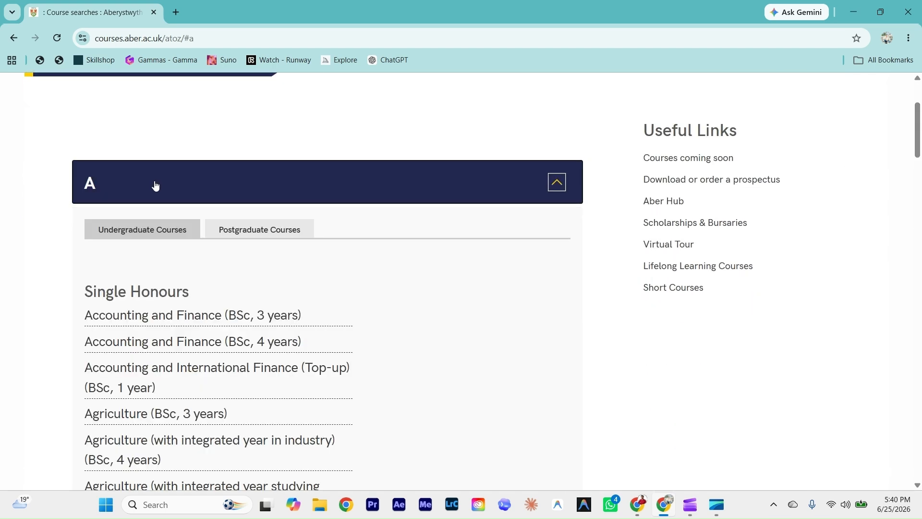
pyautogui.click(254, 233)
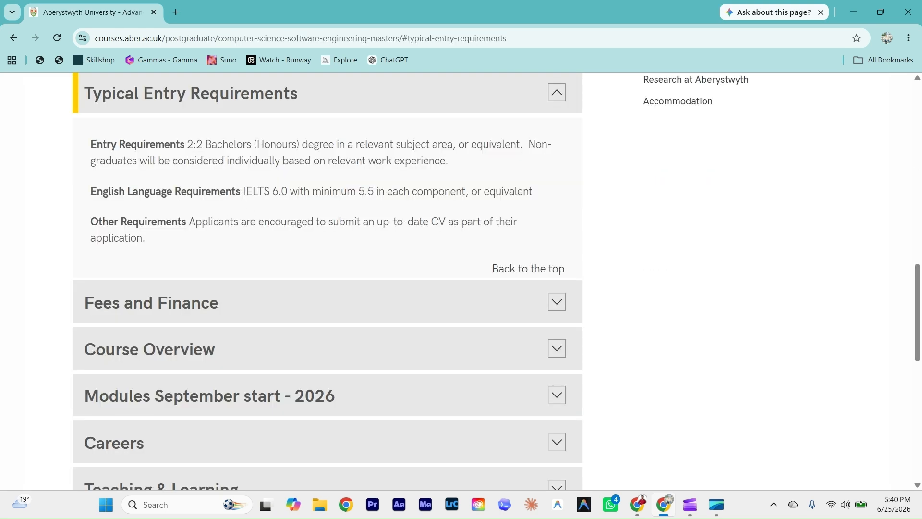
pyautogui.moveTo(243, 194); pyautogui.dragTo(519, 198)
pyautogui.click(519, 198)
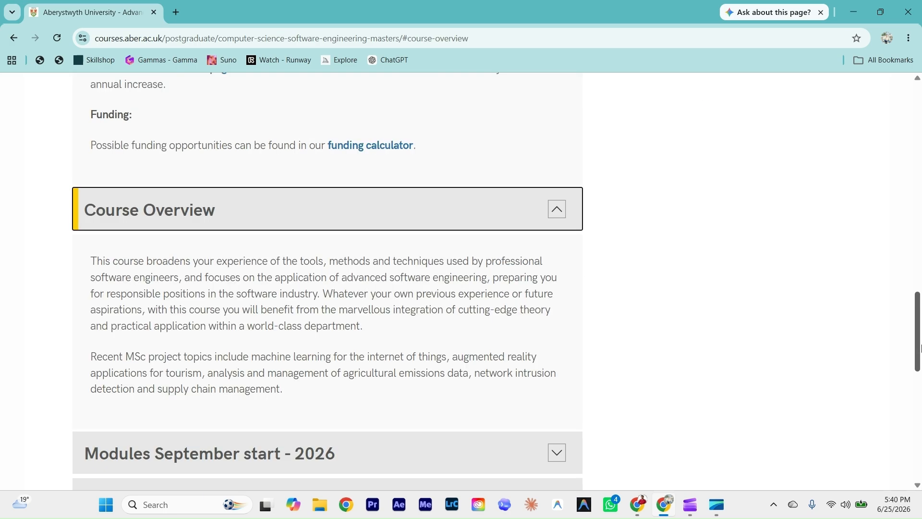
pyautogui.moveTo(920, 349); pyautogui.dragTo(874, 119)
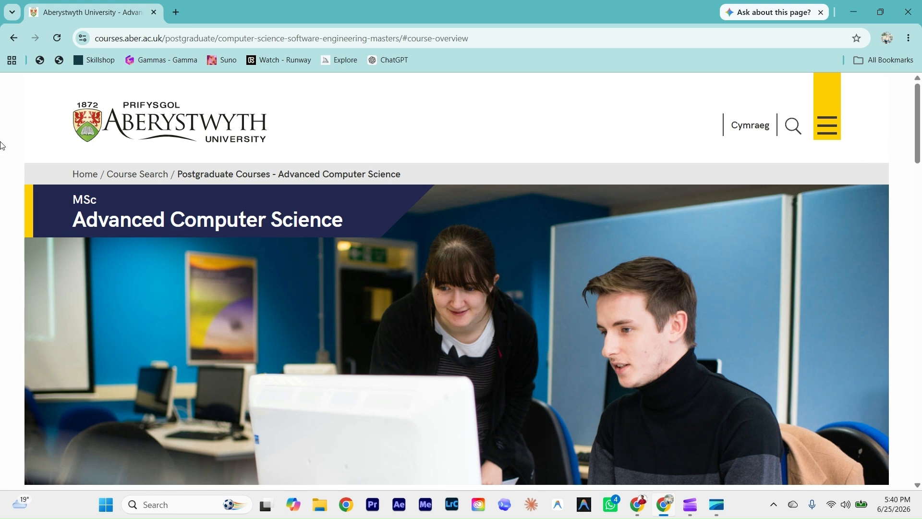
pyautogui.click(13, 38)
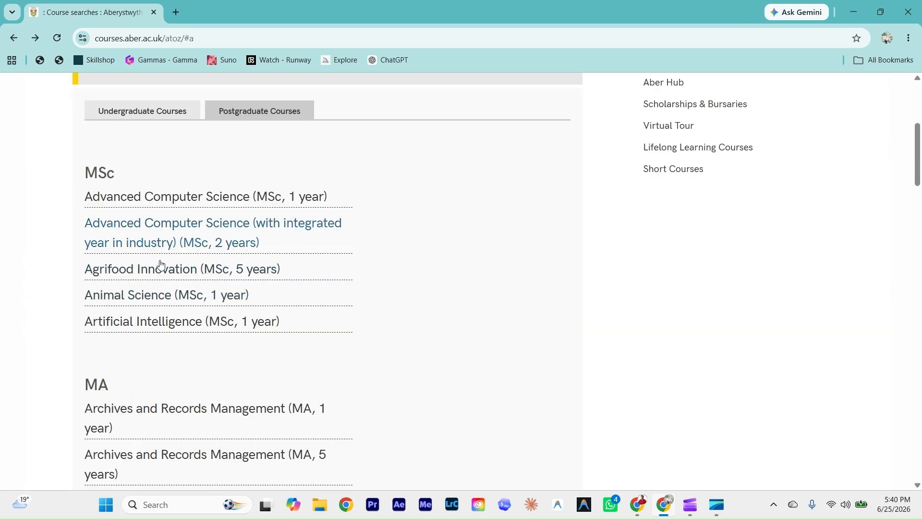
# Step: Open the Artificial Intelligence MSc page, then go to Information for International Students
pyautogui.click(165, 329)
pyautogui.scroll(-3, 921, 209)
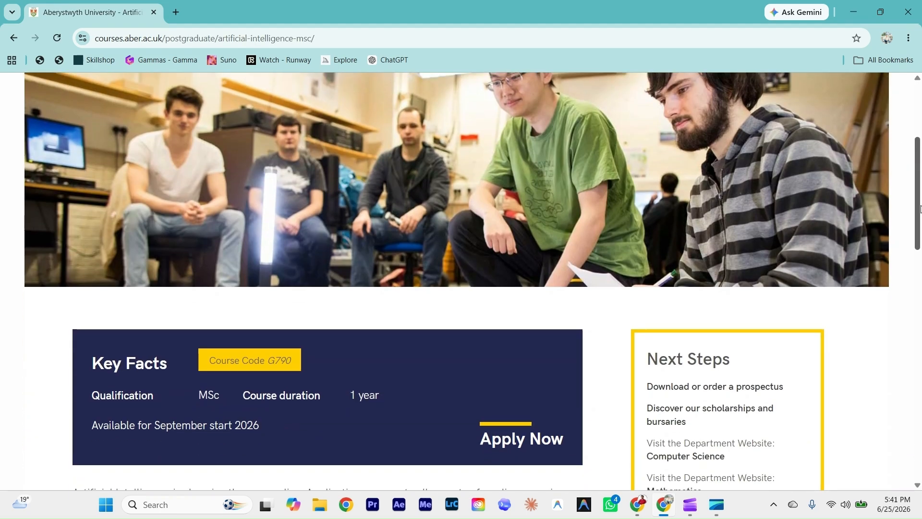
pyautogui.moveTo(920, 209); pyautogui.dragTo(905, 93)
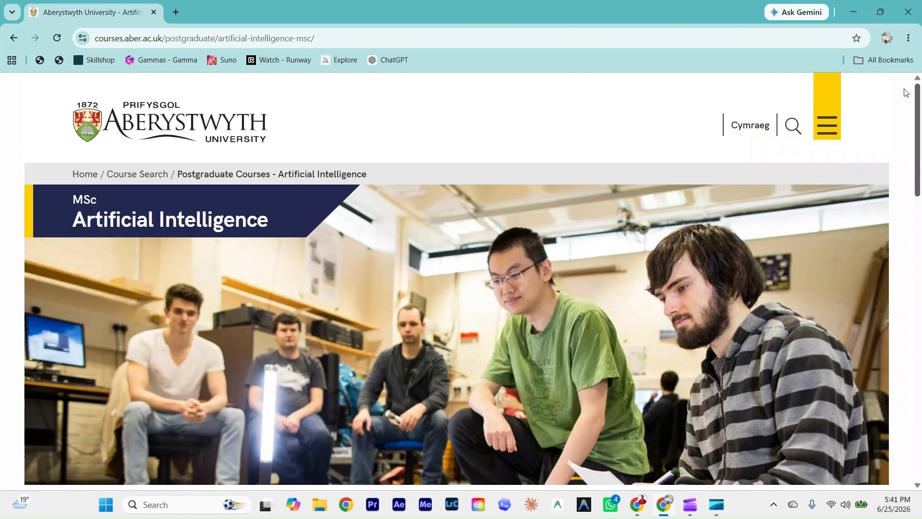
pyautogui.click(824, 131)
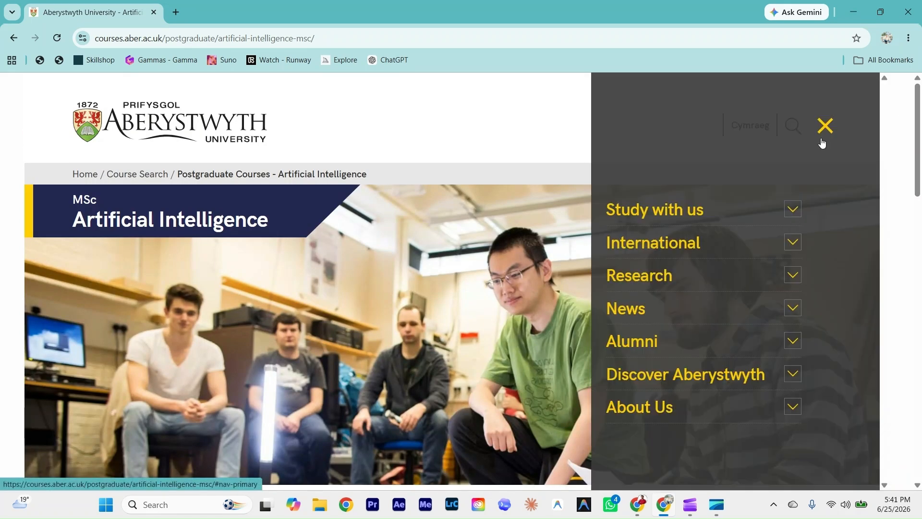
pyautogui.click(641, 250)
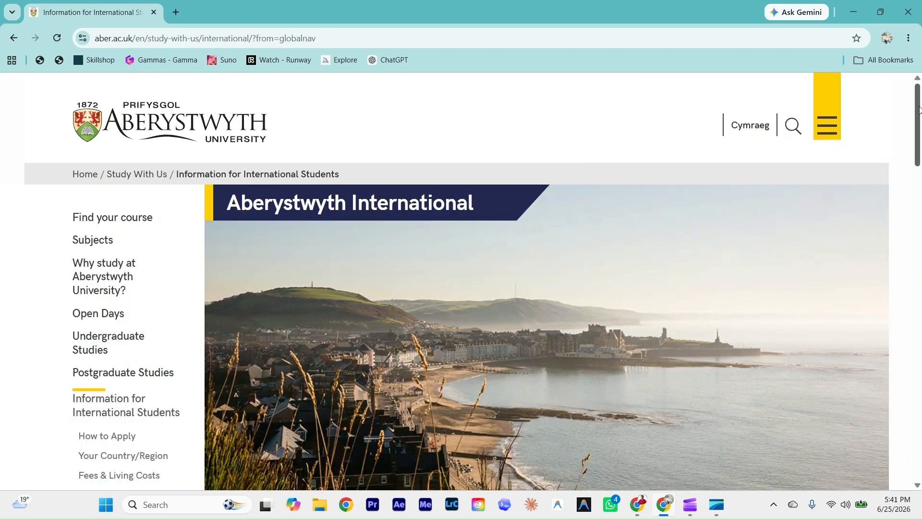
# Step: Go through Your Country and South Asia to Welcome Pakistan and expand Entry Requirements
pyautogui.moveTo(919, 110); pyautogui.dragTo(908, 265)
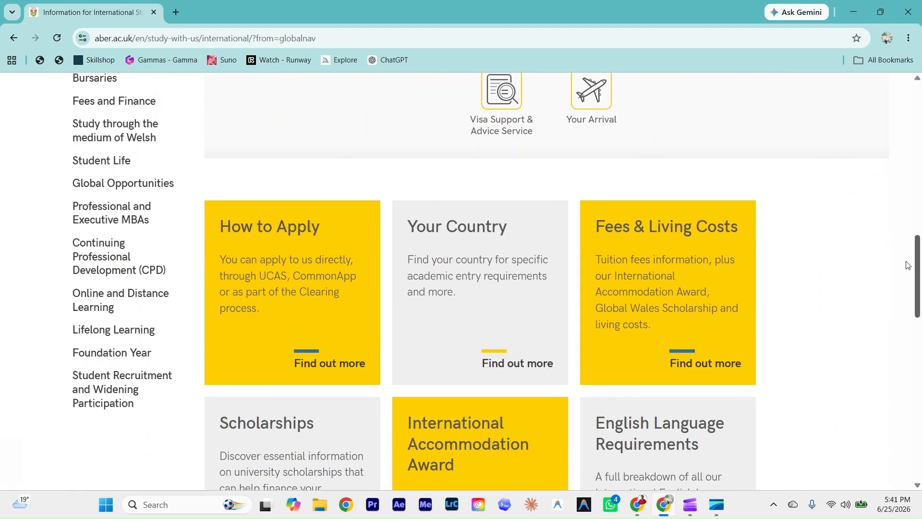
pyautogui.click(461, 273)
pyautogui.moveTo(917, 107); pyautogui.dragTo(915, 327)
pyautogui.click(375, 371)
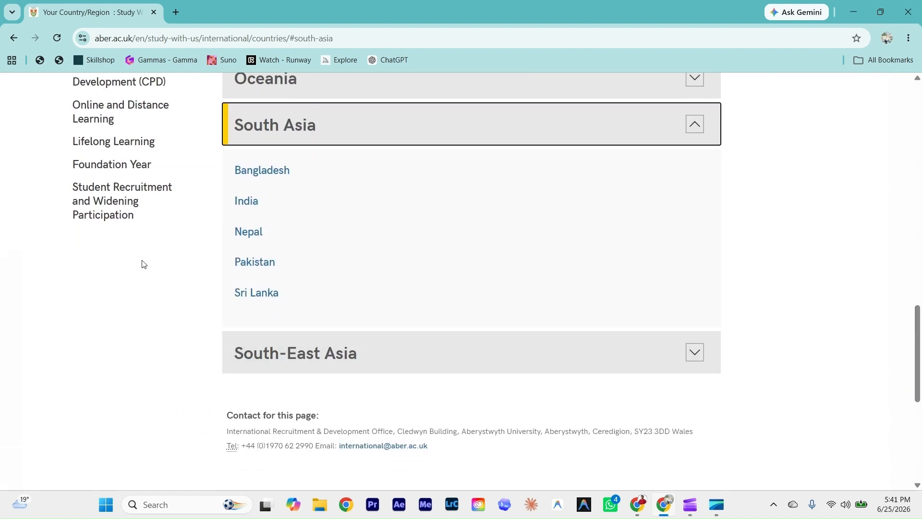
pyautogui.click(245, 270)
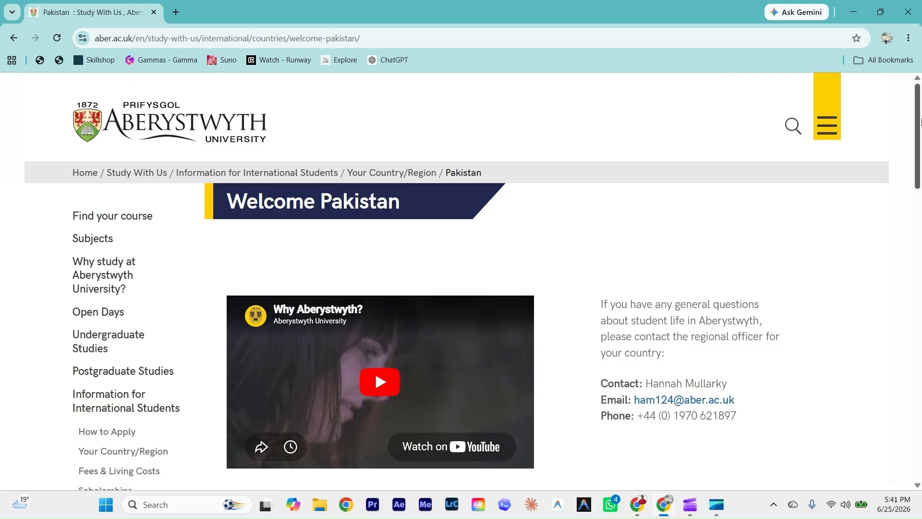
pyautogui.moveTo(913, 132); pyautogui.dragTo(913, 188)
pyautogui.scroll(-3, 867, 204)
pyautogui.click(319, 225)
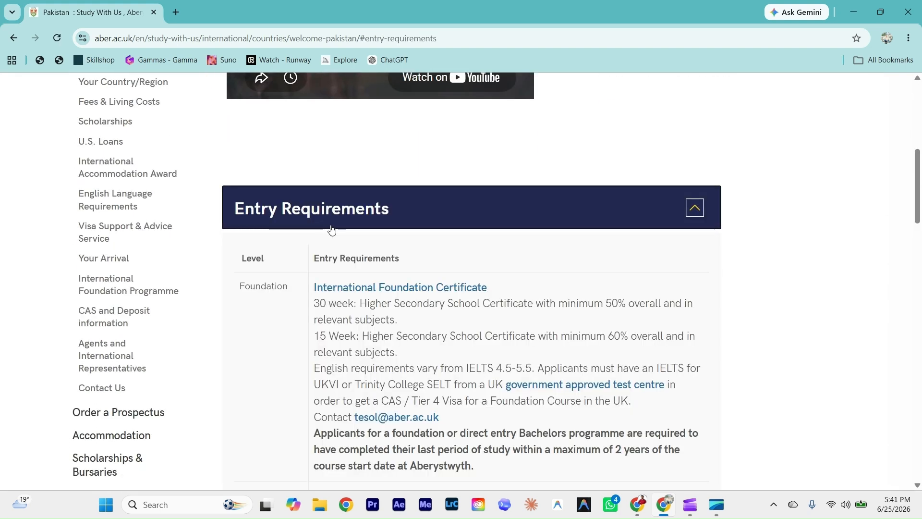
pyautogui.scroll(-3, 920, 225)
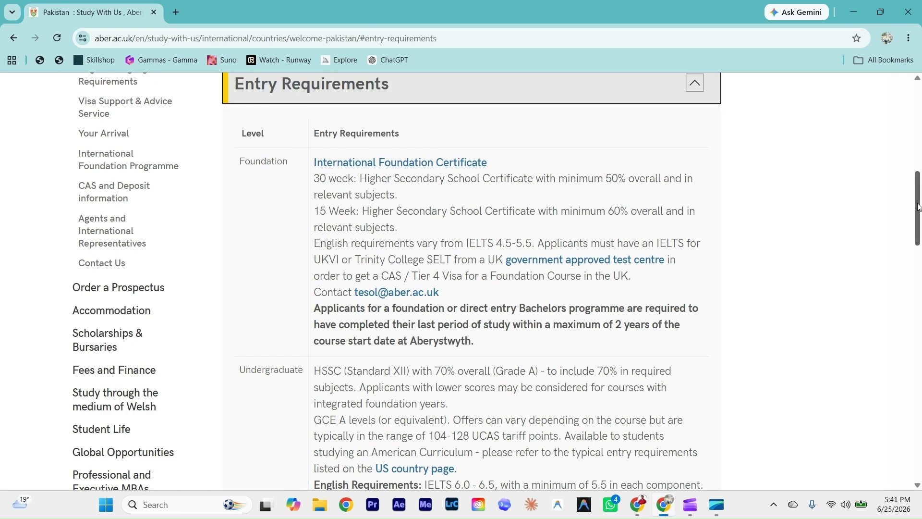
pyautogui.moveTo(917, 206); pyautogui.dragTo(921, 166)
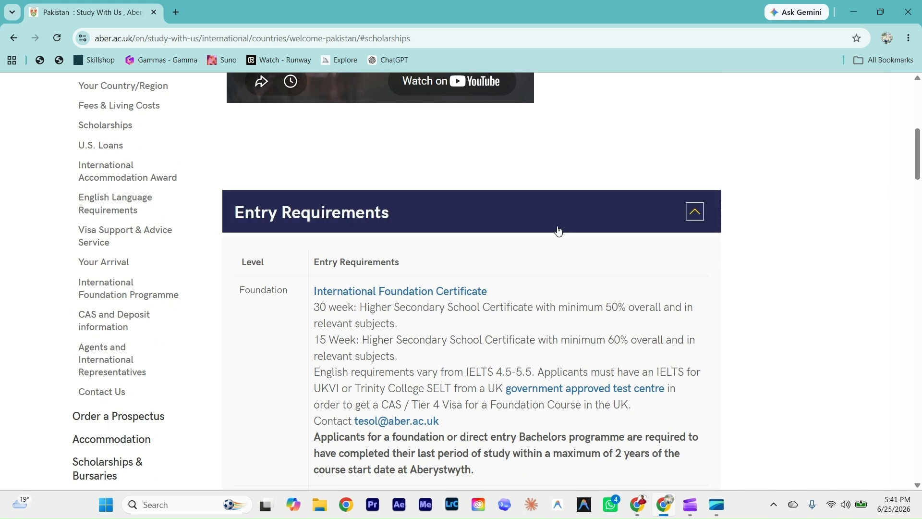
# Step: Collapse Entry Requirements and review the £2,000 Pakistan and £2,000–£3,000 Vice-Chancellor's Scholarships
pyautogui.click(404, 218)
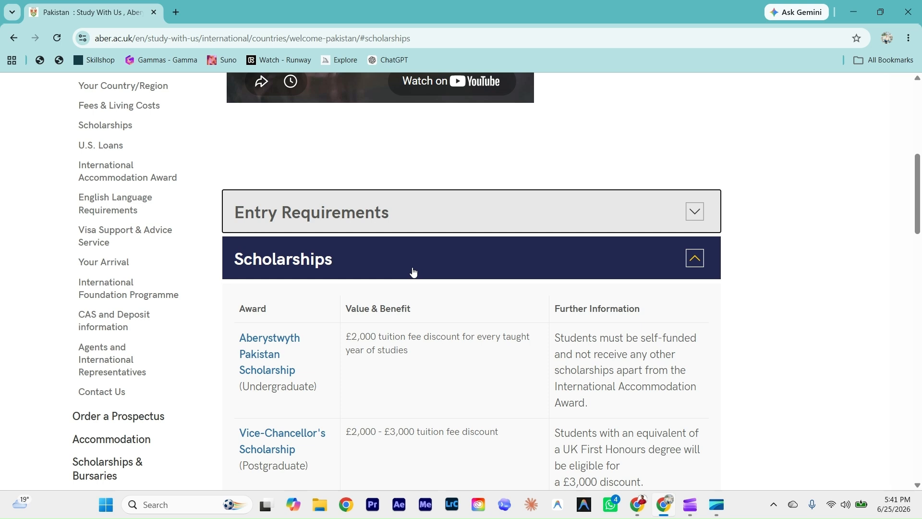
pyautogui.moveTo(921, 193); pyautogui.dragTo(921, 219)
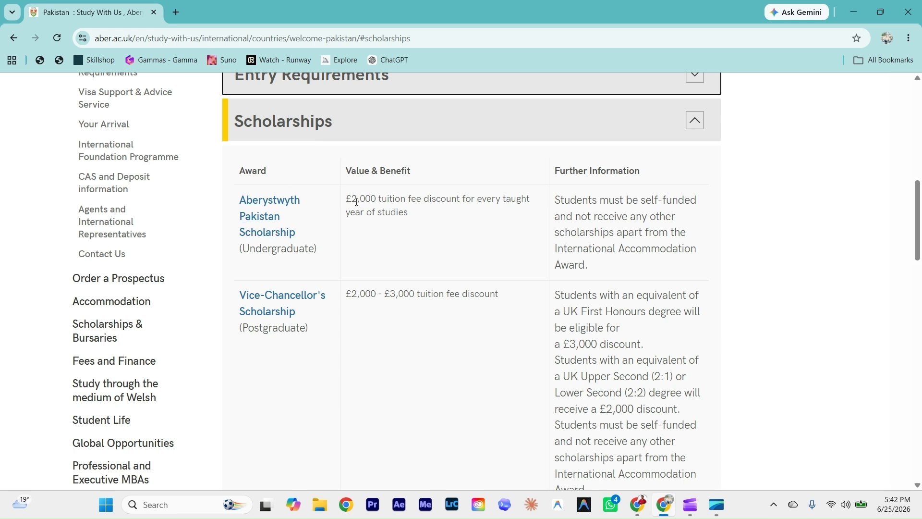
pyautogui.moveTo(345, 198); pyautogui.dragTo(467, 212)
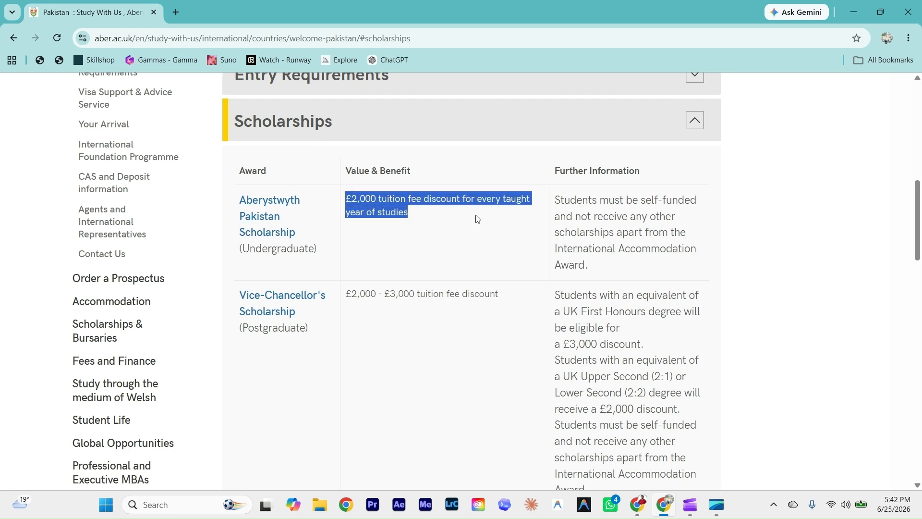
pyautogui.click(477, 219)
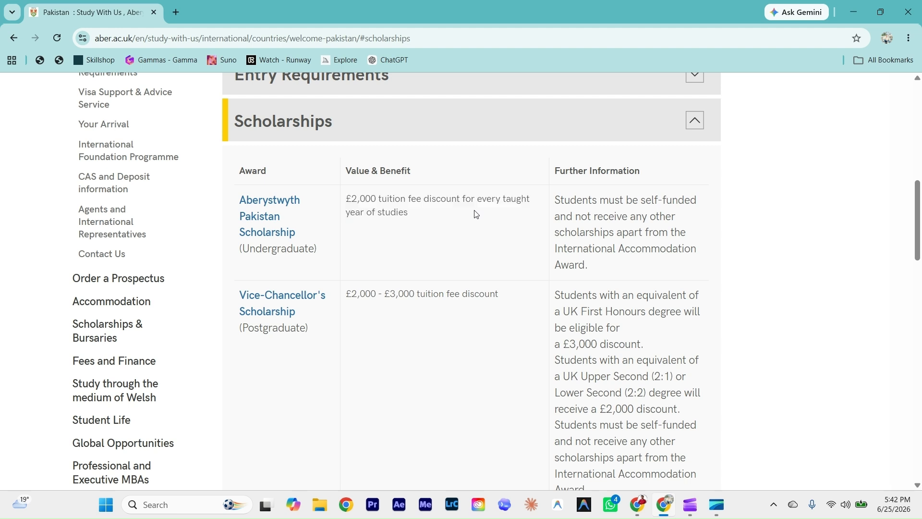
pyautogui.scroll(-3, 903, 243)
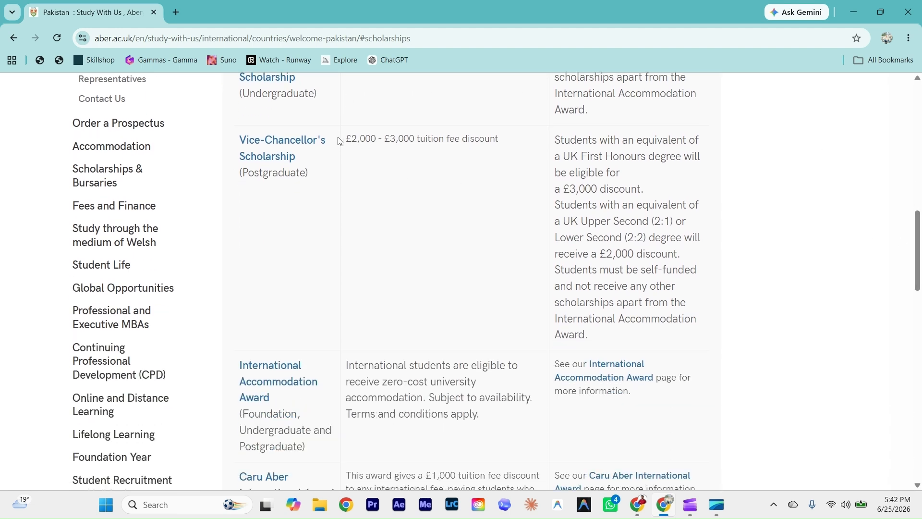
pyautogui.moveTo(345, 143); pyautogui.dragTo(505, 145)
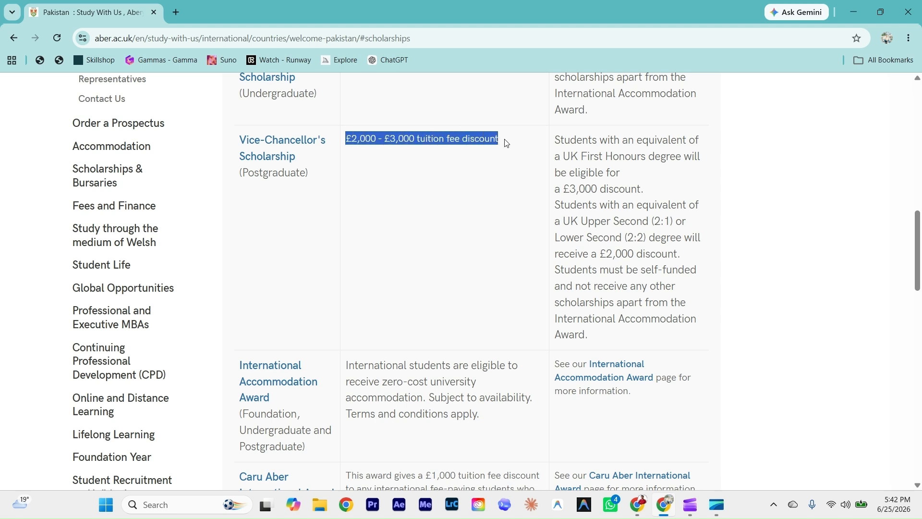
pyautogui.click(506, 143)
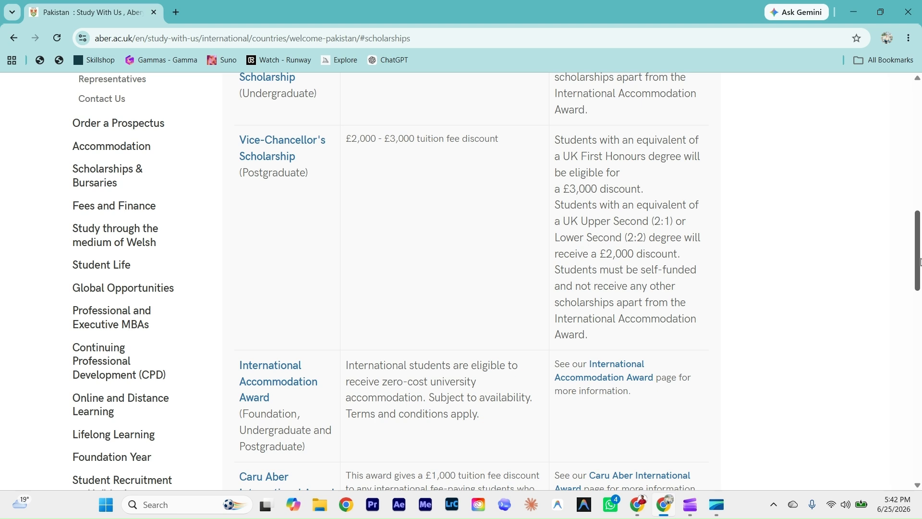
pyautogui.scroll(-3, 921, 262)
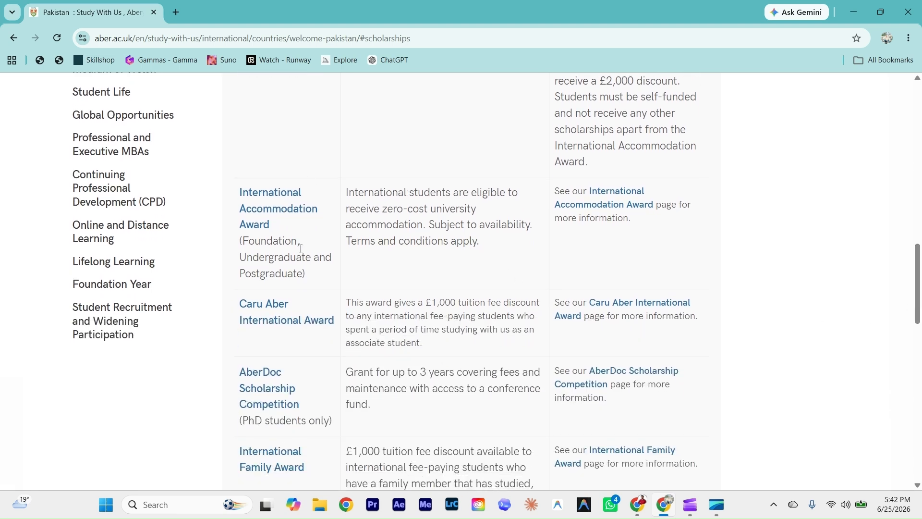
pyautogui.moveTo(918, 268); pyautogui.dragTo(920, 109)
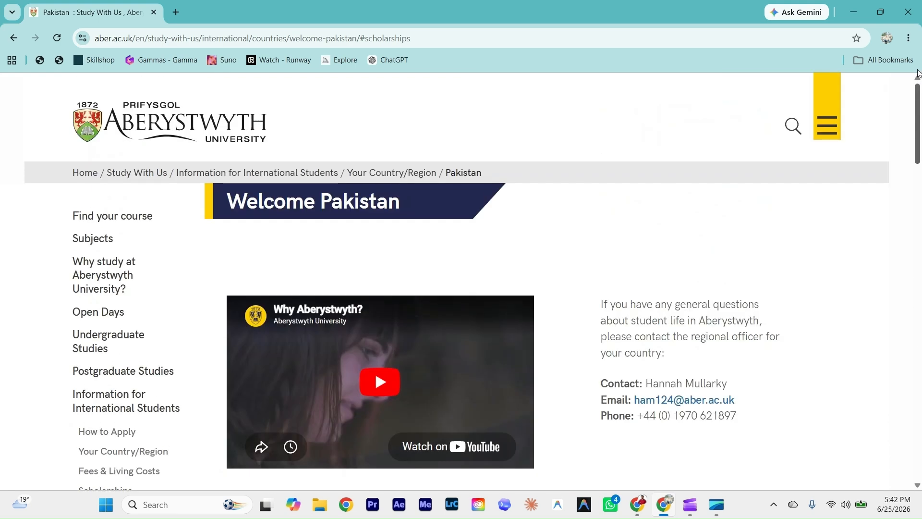
# Step: Return to the MSc Artificial Intelligence page, close the menu and choose Apply Now
pyautogui.click(16, 39)
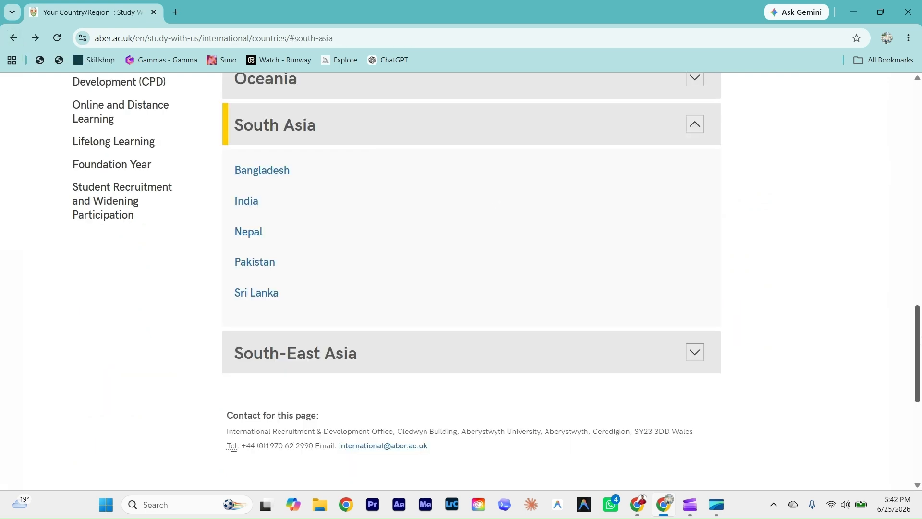
pyautogui.click(14, 38)
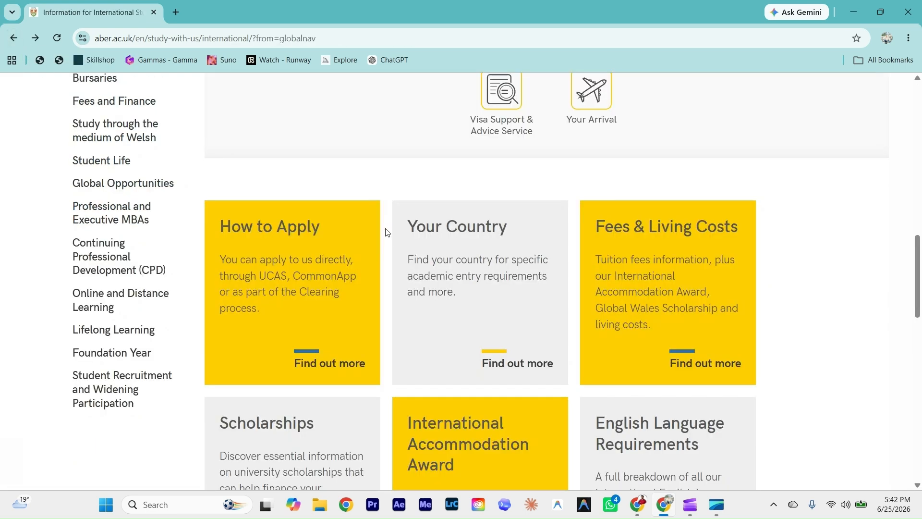
pyautogui.moveTo(918, 288); pyautogui.dragTo(893, 128)
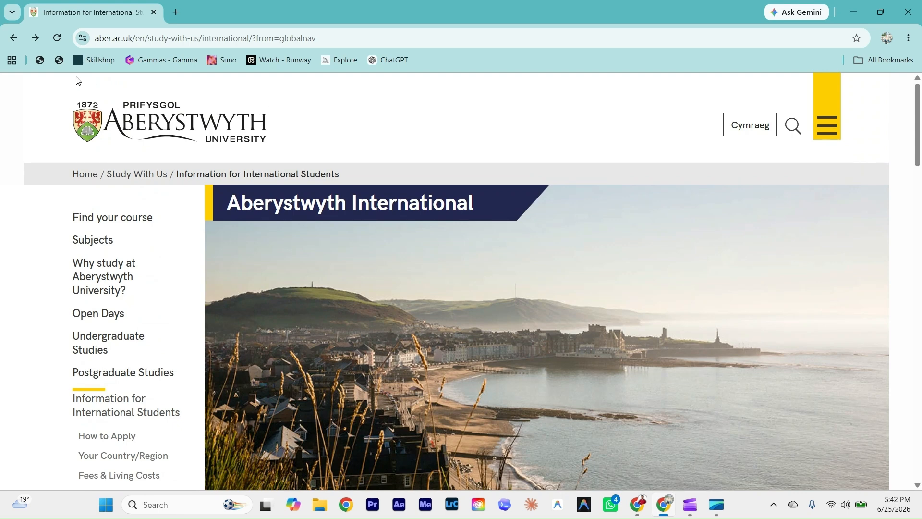
pyautogui.click(14, 38)
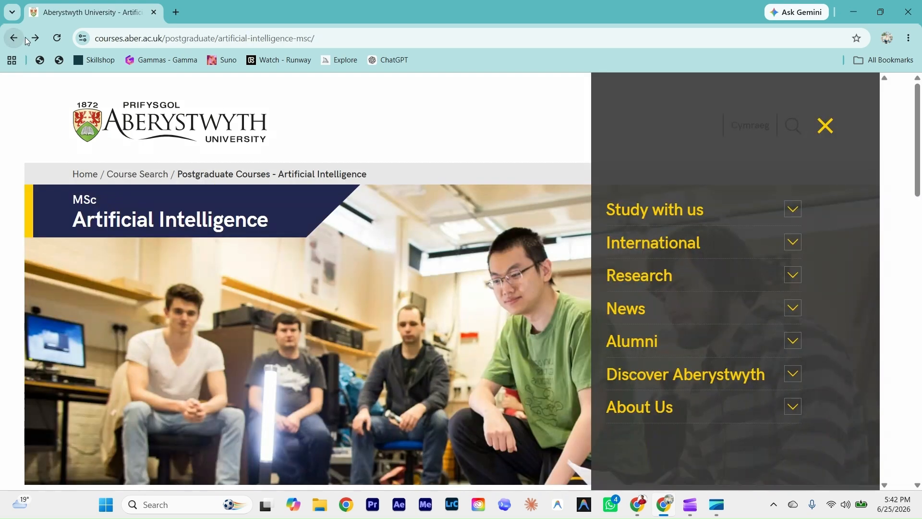
pyautogui.click(822, 132)
pyautogui.moveTo(921, 159); pyautogui.dragTo(921, 256)
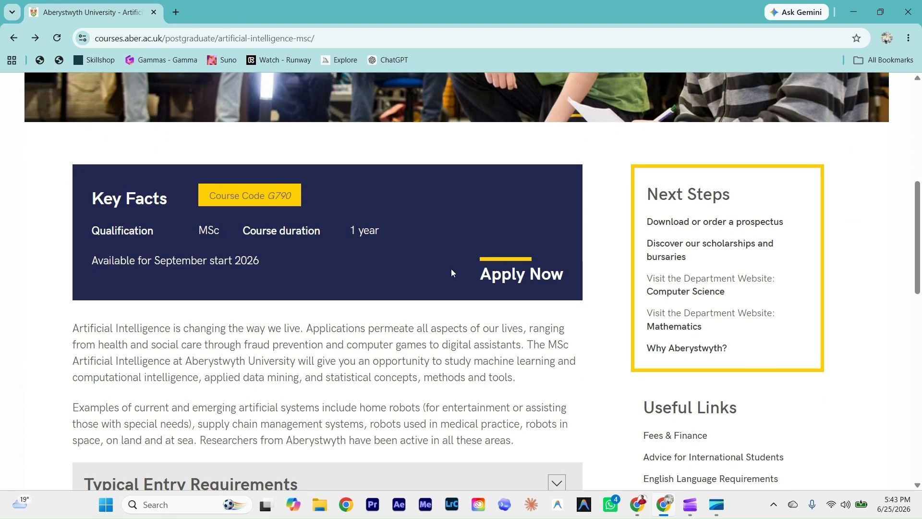
pyautogui.click(526, 278)
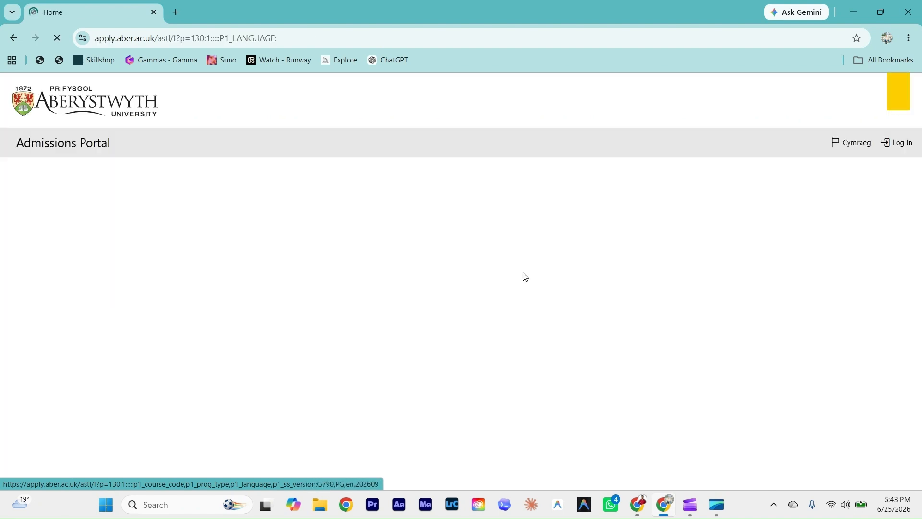
# Step: Enter the saved e-mail address and start the Artificial Intelligence (G790) application
pyautogui.click(227, 332)
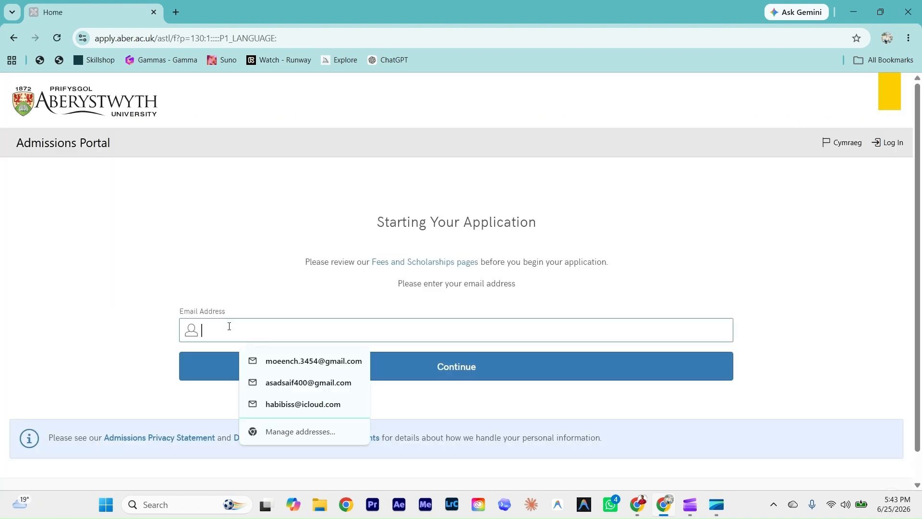
pyautogui.click(316, 366)
pyautogui.click(446, 373)
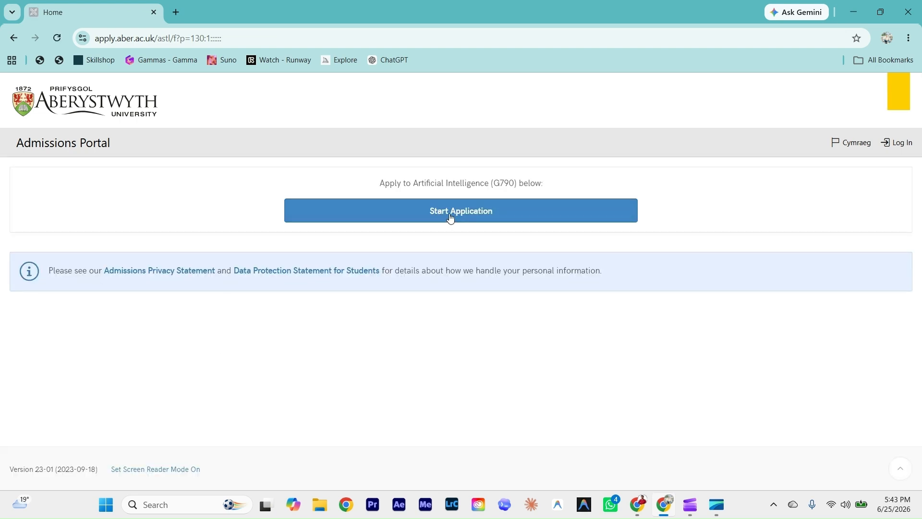
pyautogui.click(451, 217)
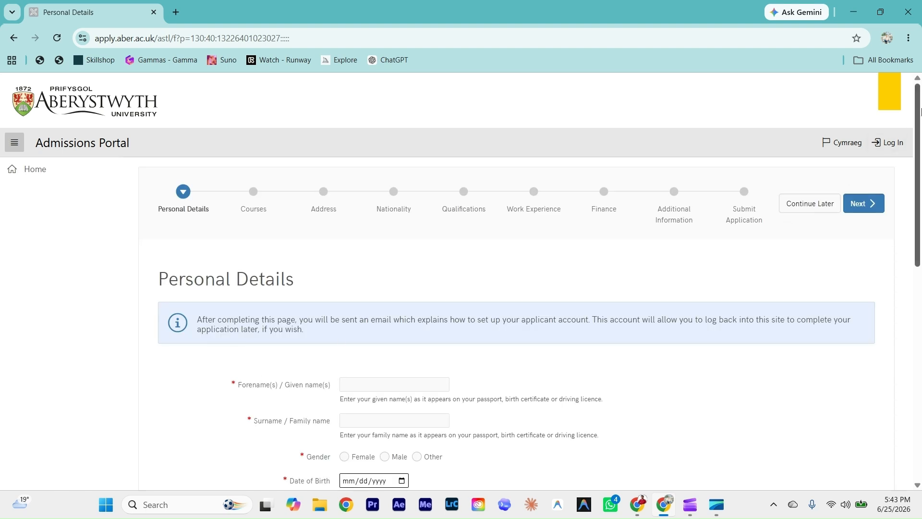
# Step: Autofill the names and confirmation e-mail, set gender to Male and pick the date of birth
pyautogui.scroll(-3, 440, 243)
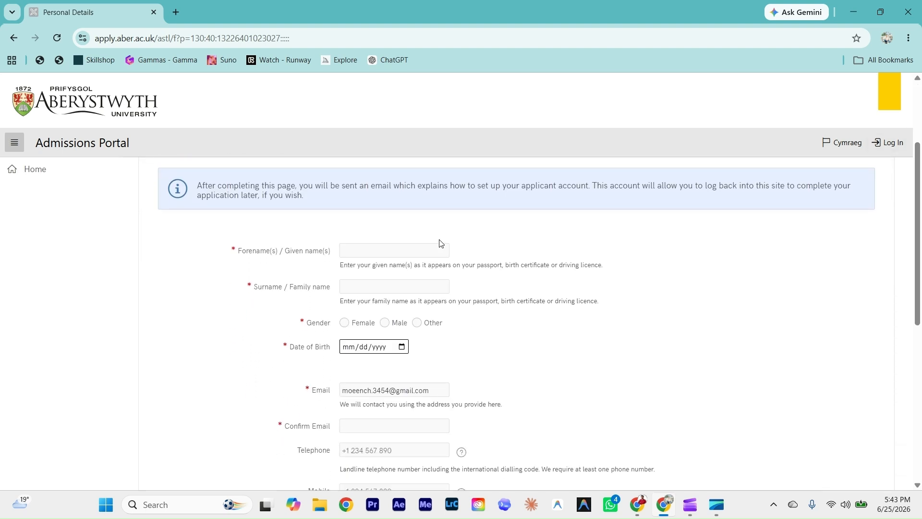
pyautogui.click(423, 281)
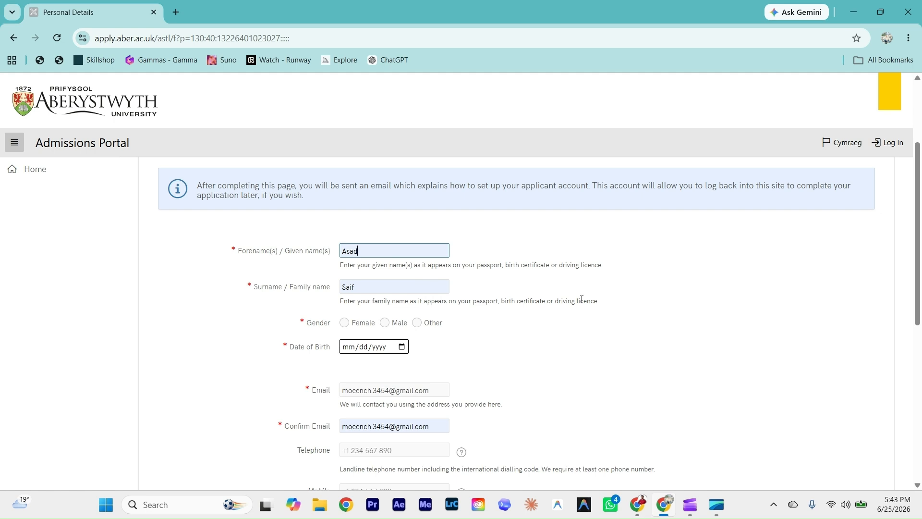
pyautogui.scroll(-2, 889, 211)
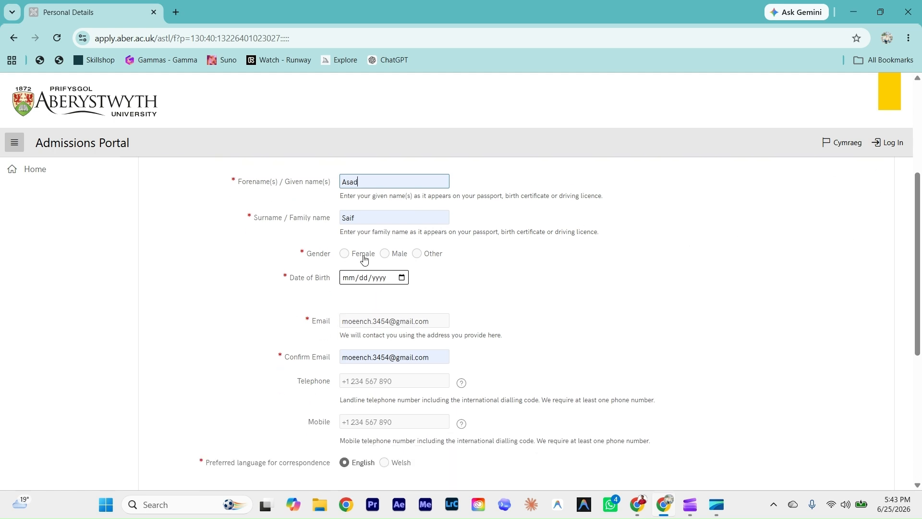
pyautogui.click(387, 255)
pyautogui.click(402, 278)
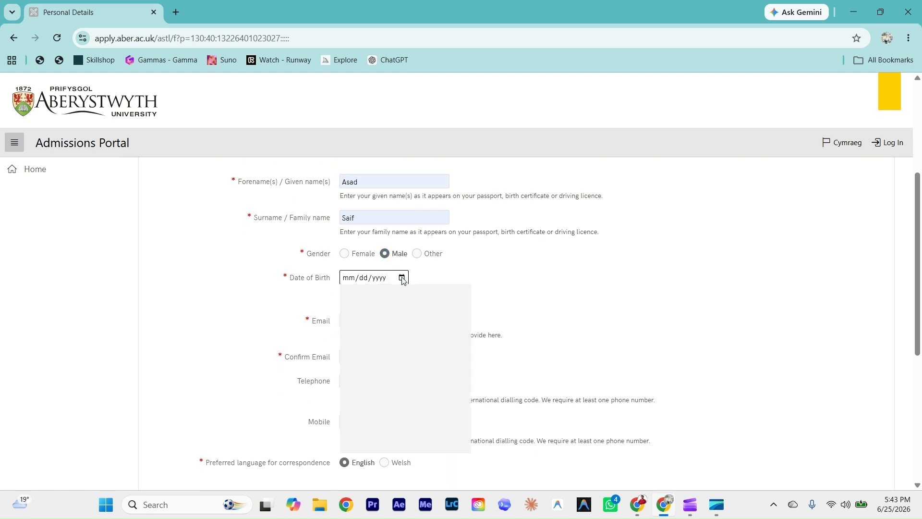
pyautogui.scroll(-2, 282, 315)
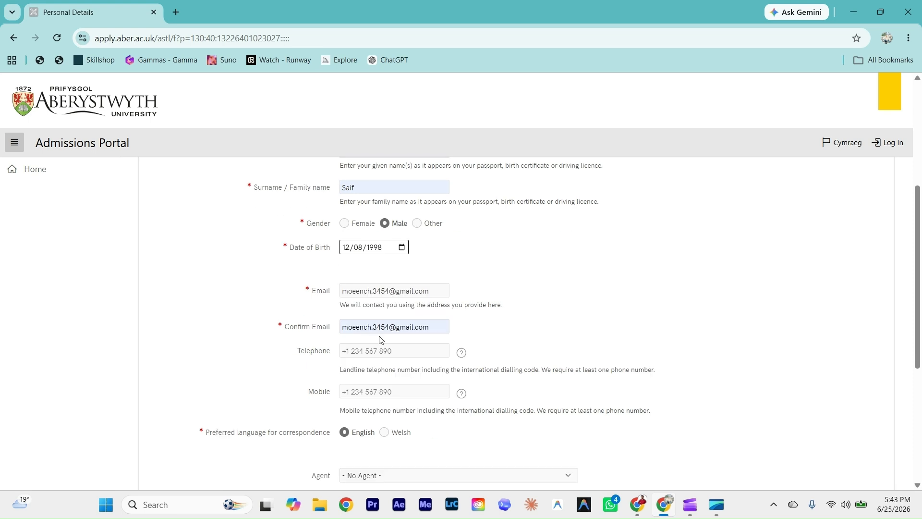
pyautogui.click(370, 311)
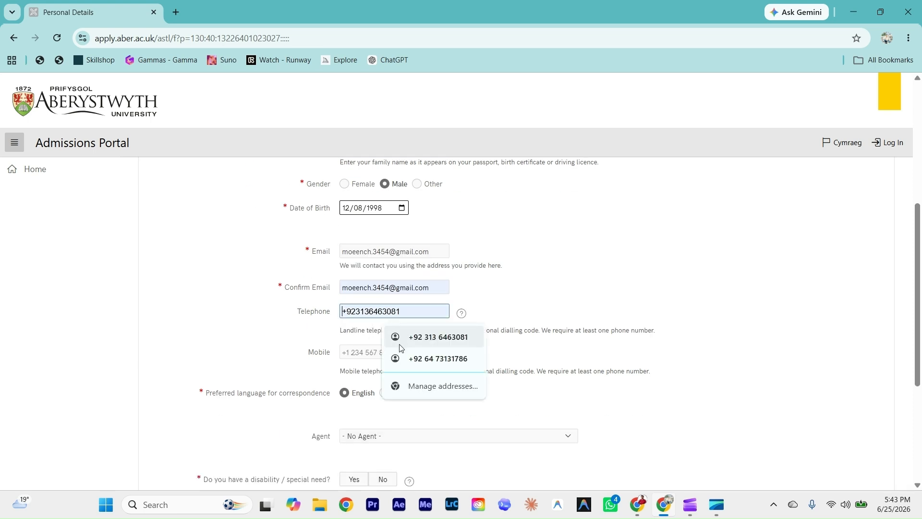
pyautogui.click(325, 354)
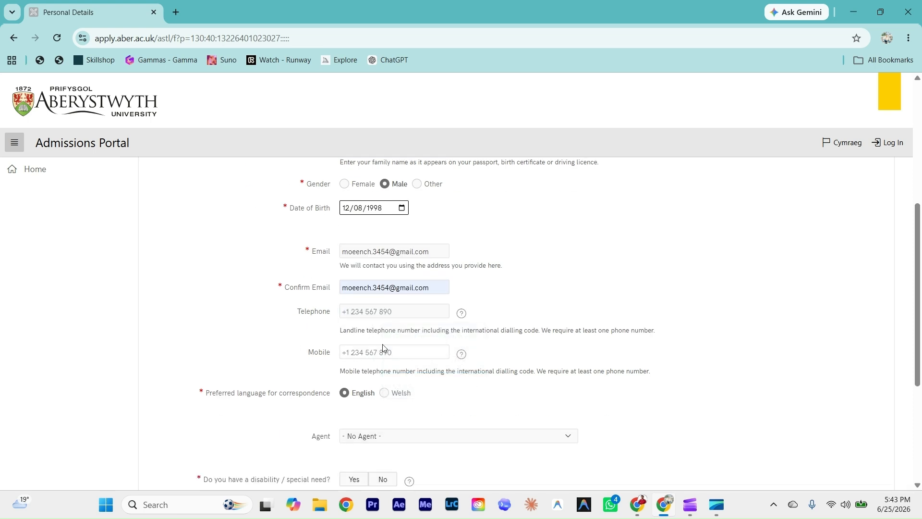
# Step: Keep No Agent, answer No to the disability question and save the personal details
pyautogui.scroll(-2, 365, 348)
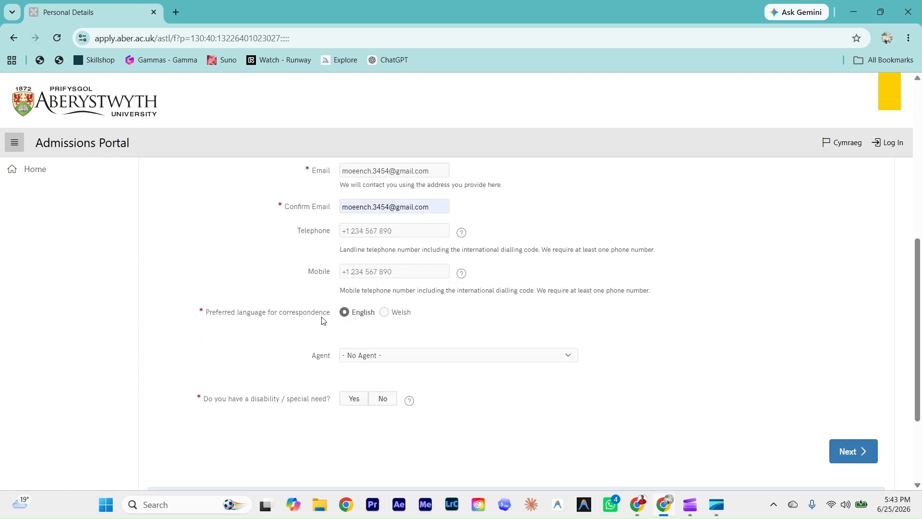
pyautogui.scroll(-1, 323, 321)
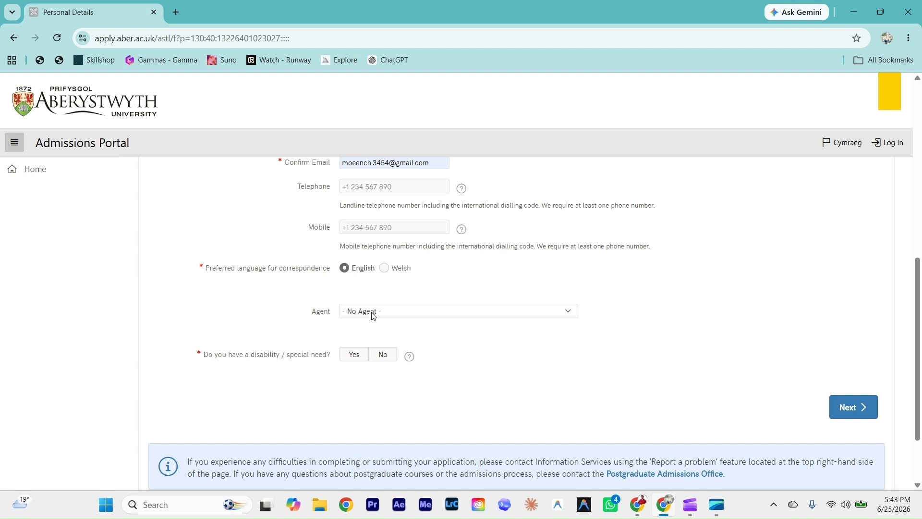
pyautogui.click(373, 314)
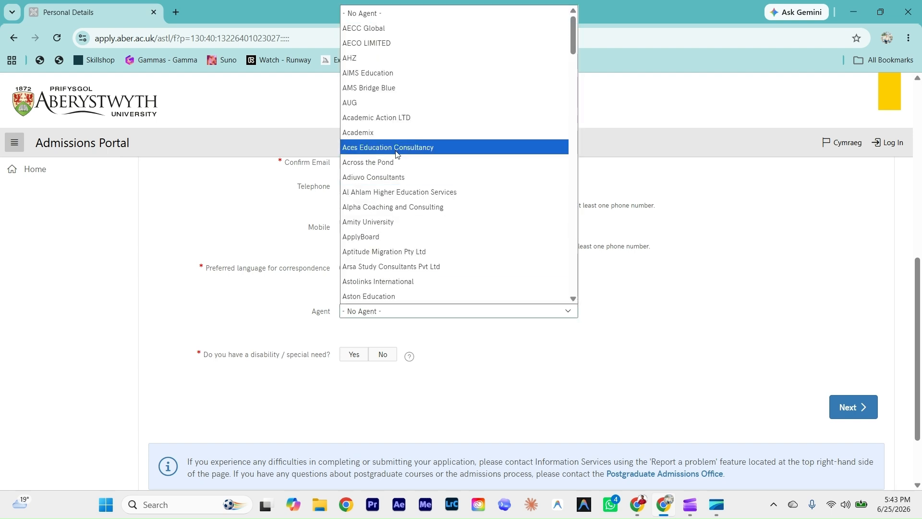
pyautogui.click(266, 324)
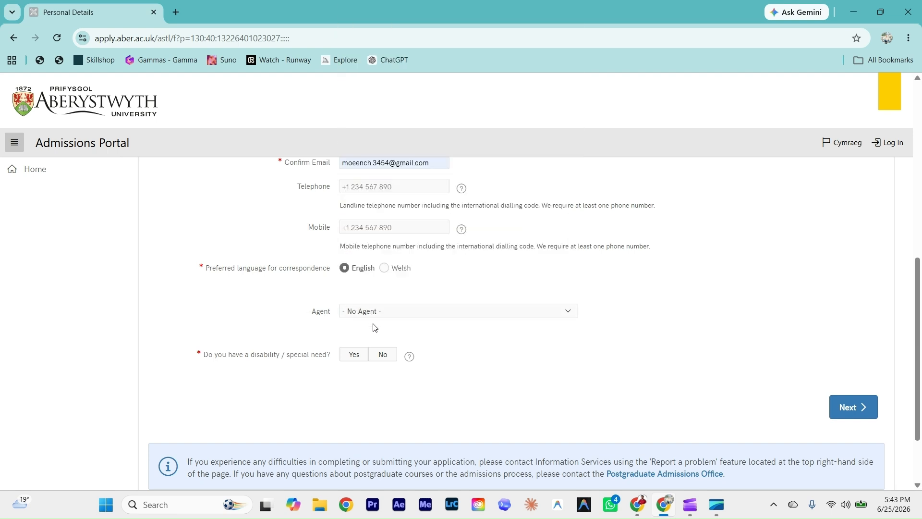
pyautogui.scroll(-1, 334, 336)
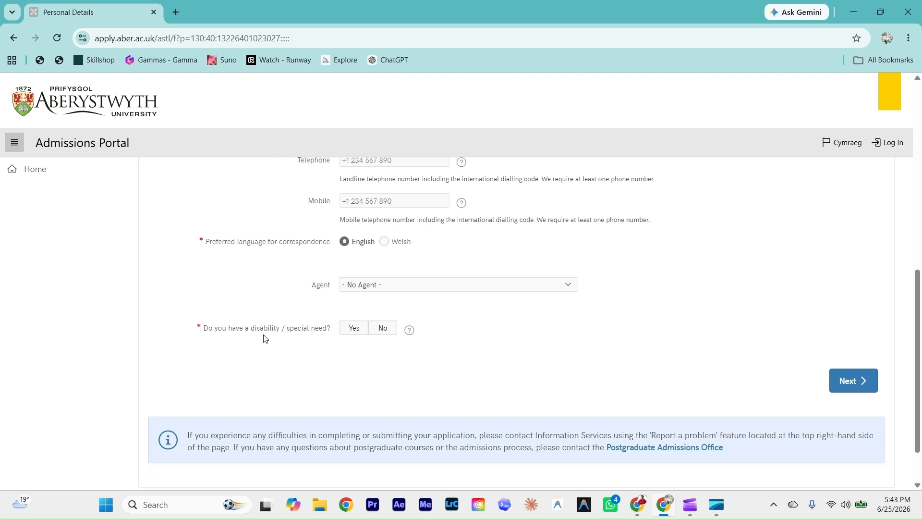
pyautogui.click(387, 332)
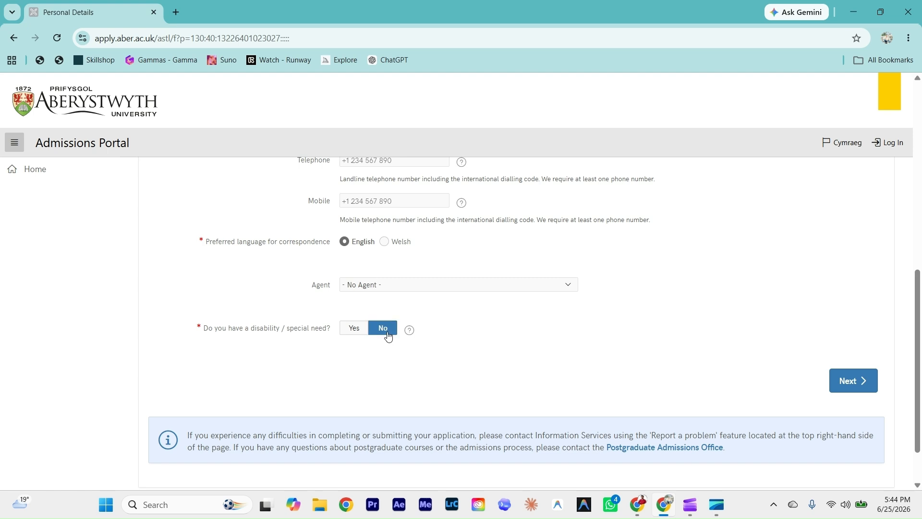
pyautogui.click(852, 386)
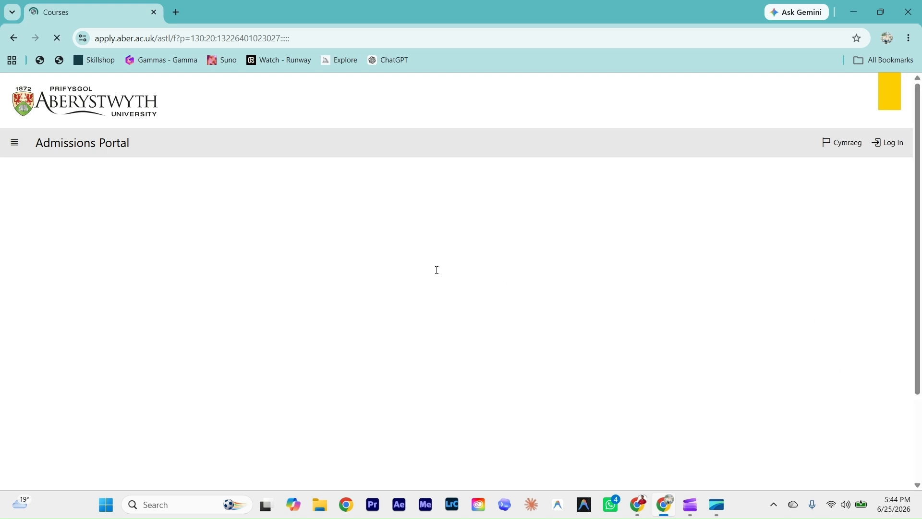
# Step: Read the guidance on the two-course maximum and MPhil with PhD, then open Add Course
pyautogui.scroll(-2, 315, 316)
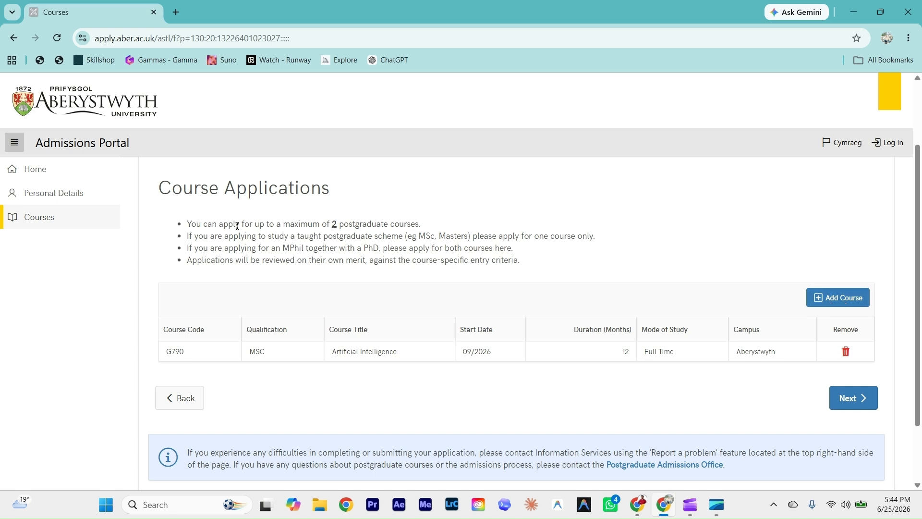
pyautogui.moveTo(282, 224); pyautogui.dragTo(422, 222)
pyautogui.click(421, 221)
pyautogui.moveTo(569, 236); pyautogui.dragTo(610, 239)
pyautogui.moveTo(437, 251); pyautogui.dragTo(517, 251)
pyautogui.click(519, 255)
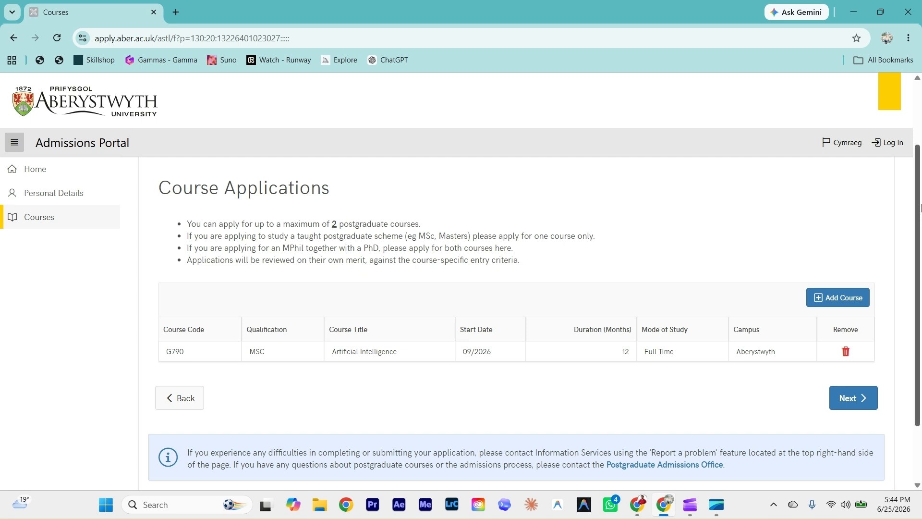
pyautogui.scroll(-1, 921, 208)
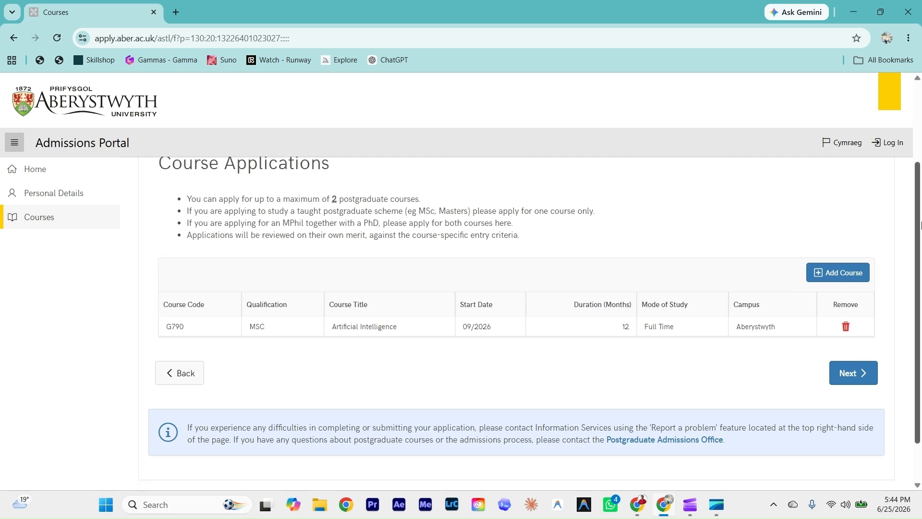
pyautogui.click(842, 274)
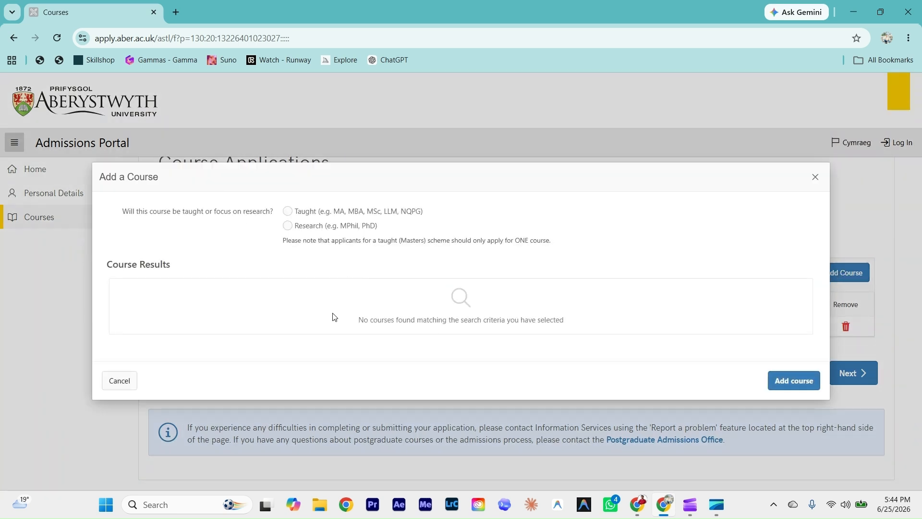
# Step: Add research, full-time Business Administration (N1829) for September 2026 as a second course
pyautogui.click(290, 227)
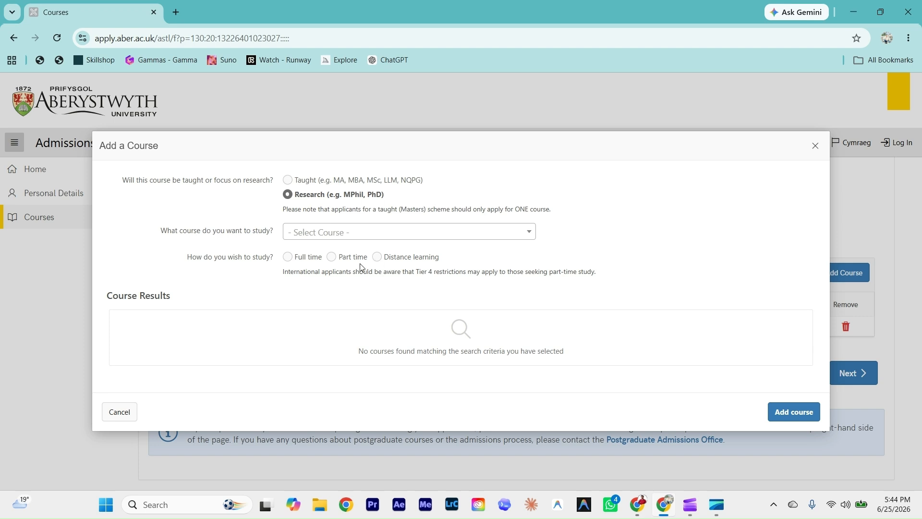
pyautogui.click(288, 257)
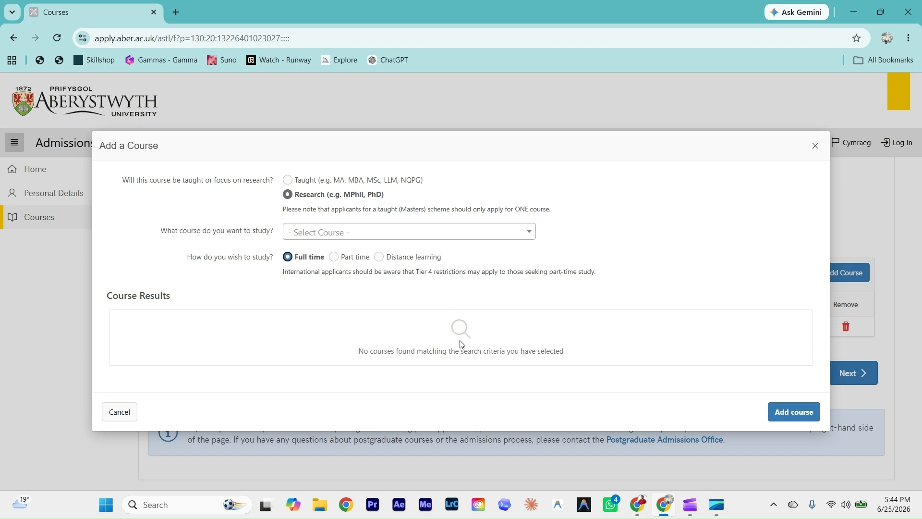
pyautogui.click(317, 232)
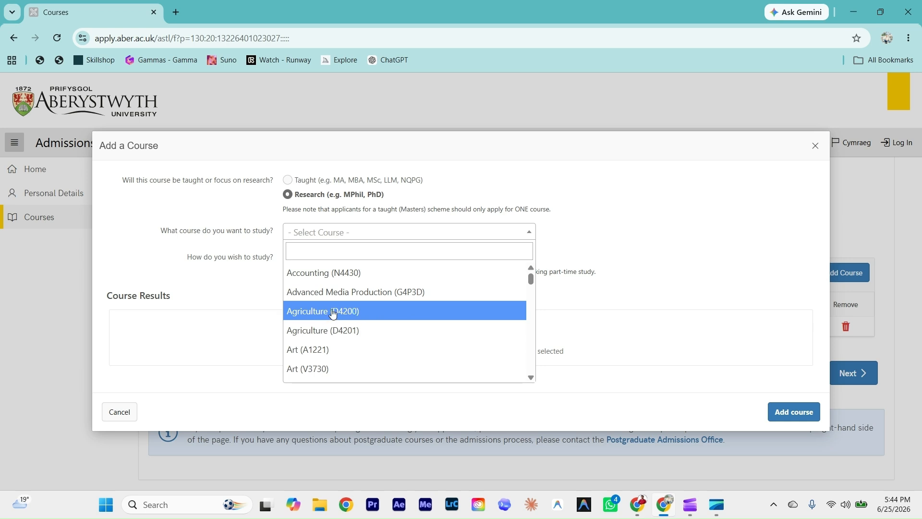
pyautogui.scroll(-5, 339, 343)
pyautogui.scroll(-1, 339, 338)
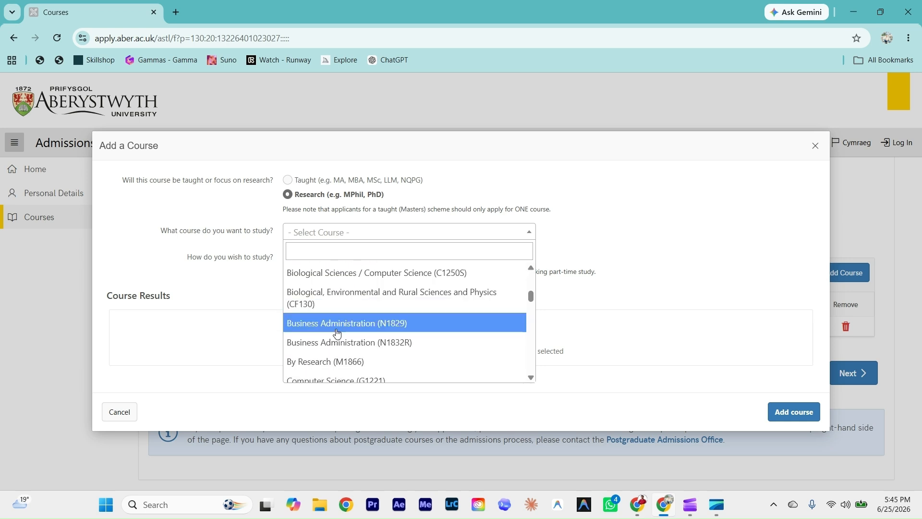
pyautogui.click(338, 324)
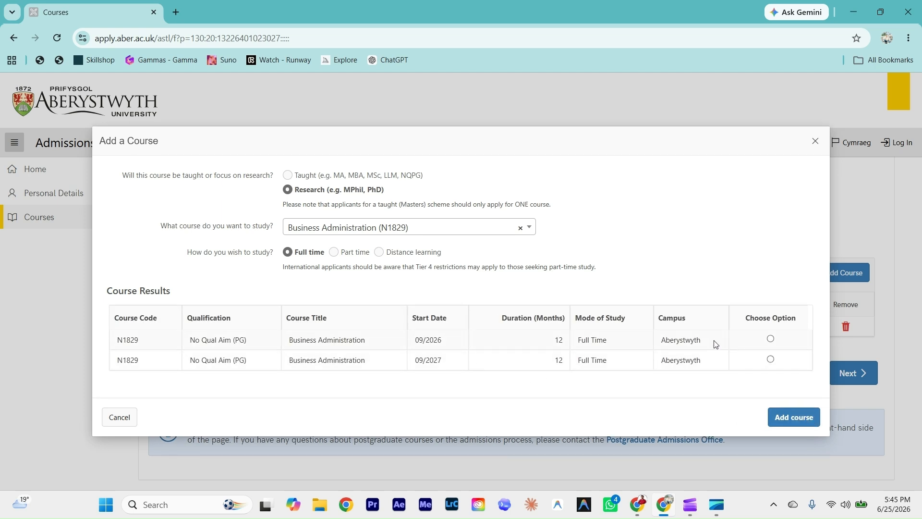
pyautogui.click(771, 339)
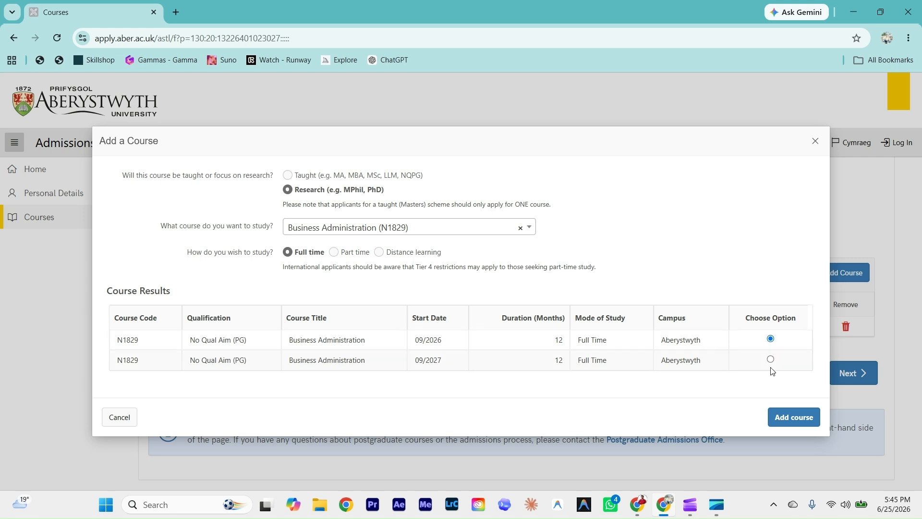
pyautogui.click(790, 416)
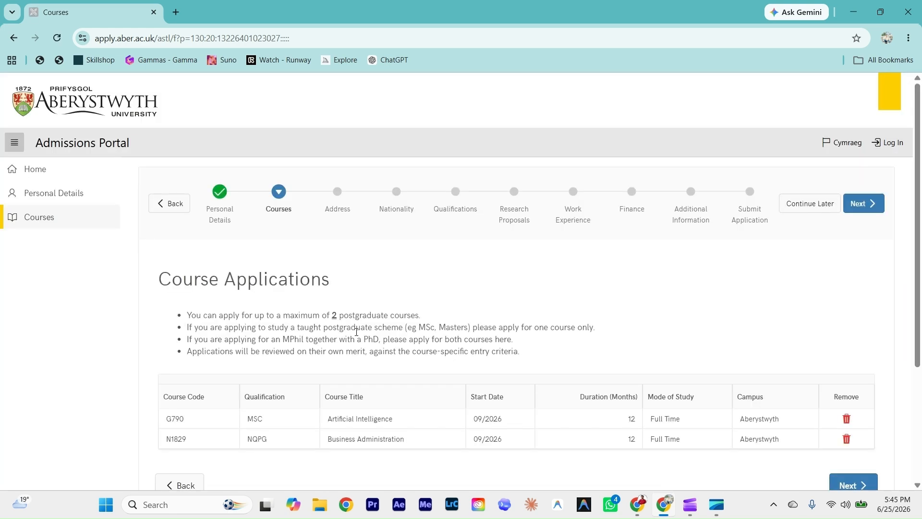
pyautogui.scroll(-2, 370, 319)
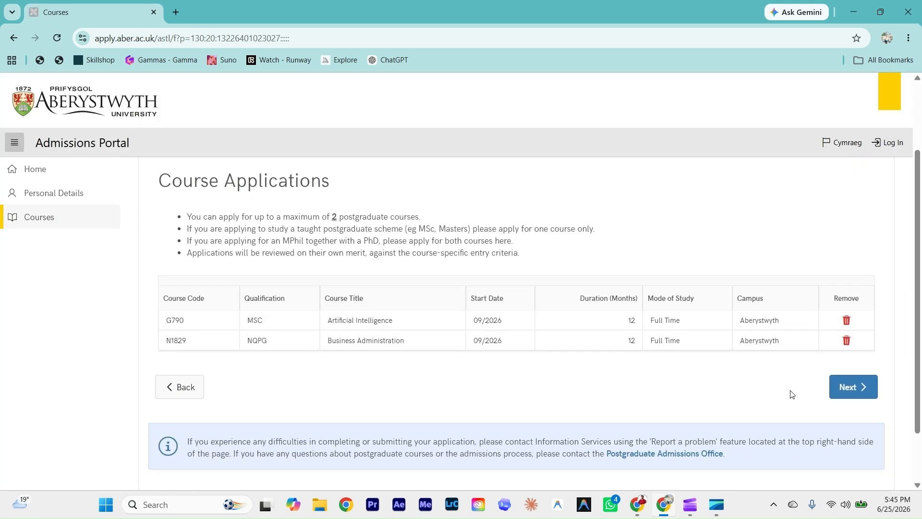
pyautogui.click(849, 387)
# Step: Add the saved Pakistan home address manually, also as correspondence address, then continue
pyautogui.scroll(-1, 338, 381)
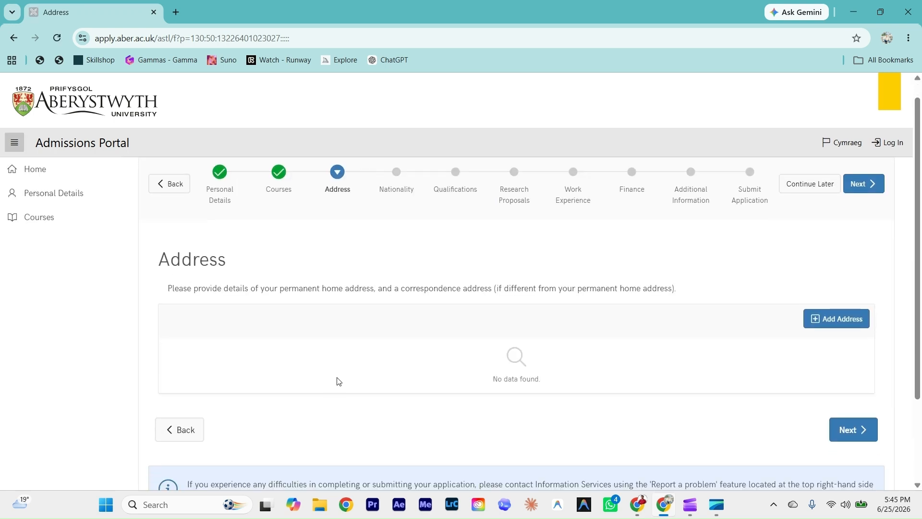
pyautogui.click(819, 315)
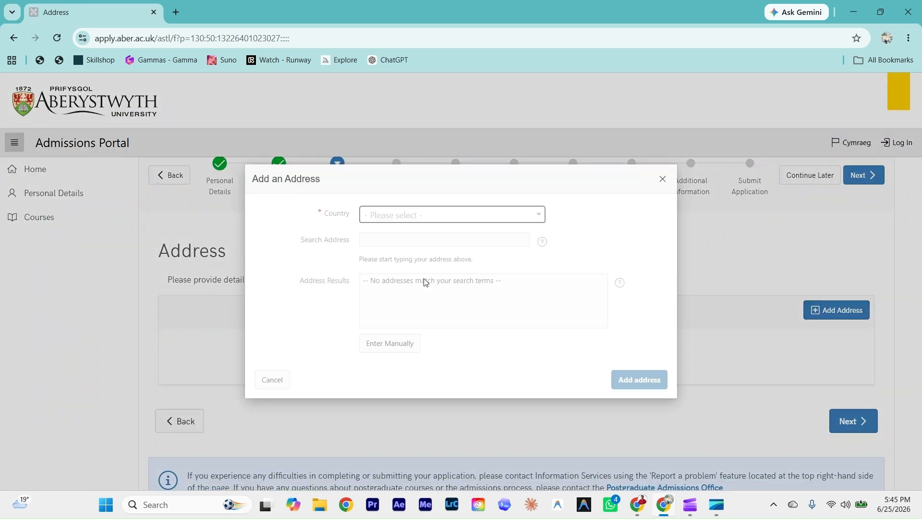
pyautogui.click(390, 216)
pyautogui.write('paki')
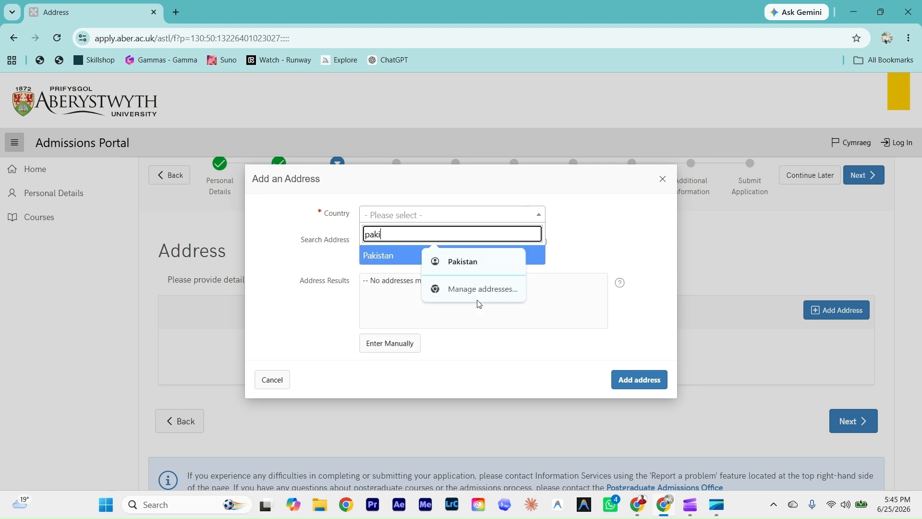
pyautogui.click(392, 254)
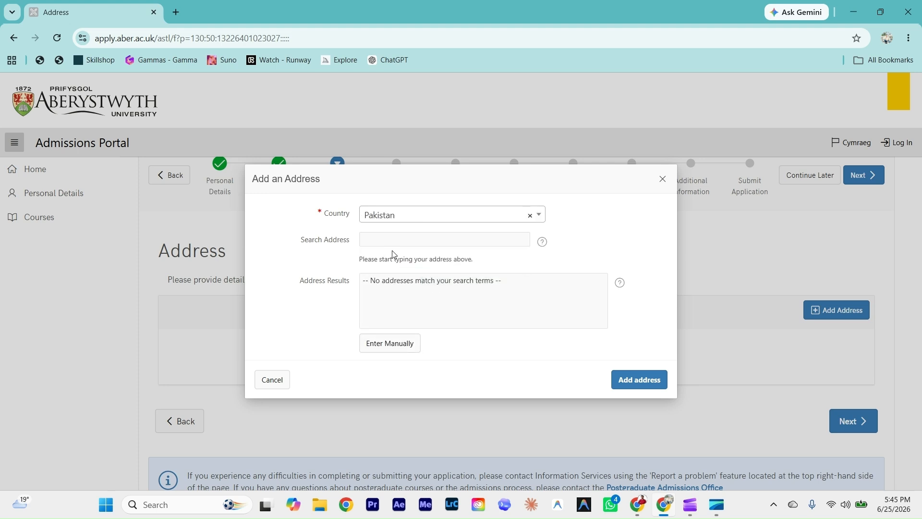
pyautogui.click(385, 283)
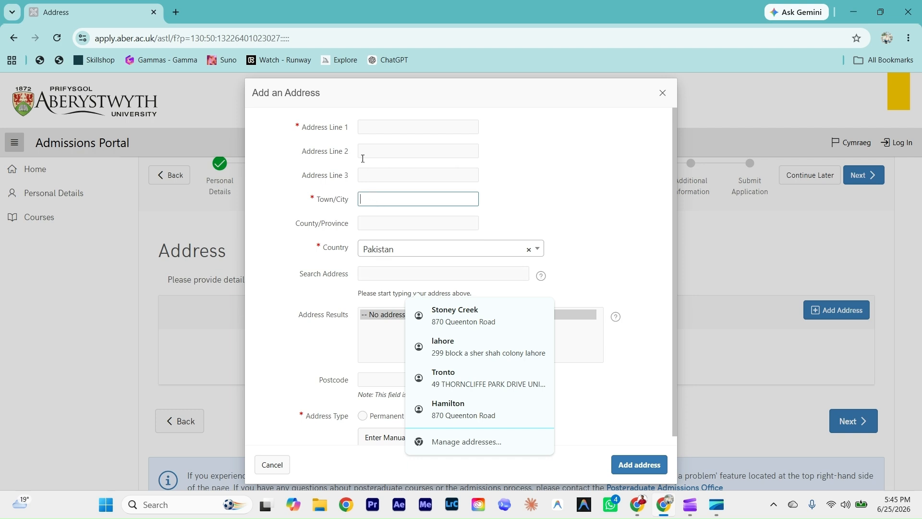
pyautogui.click(480, 347)
pyautogui.click(363, 397)
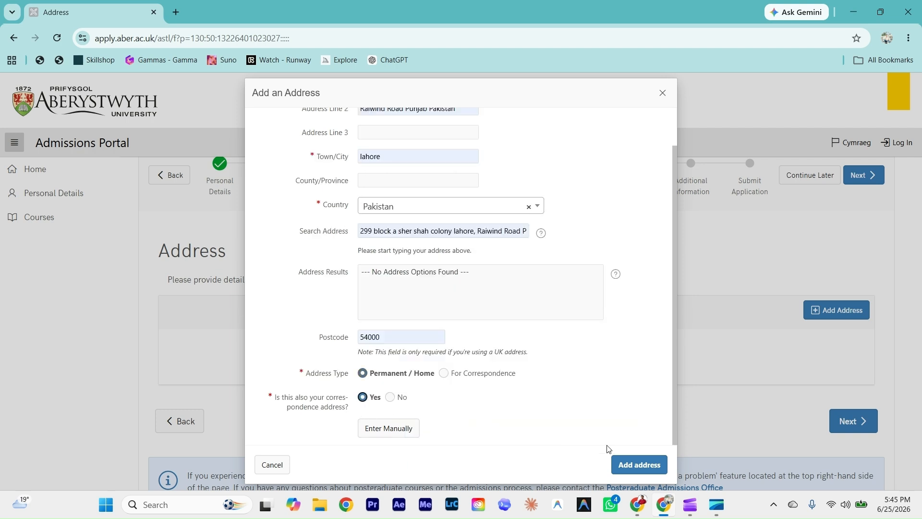
pyautogui.click(627, 464)
pyautogui.click(625, 466)
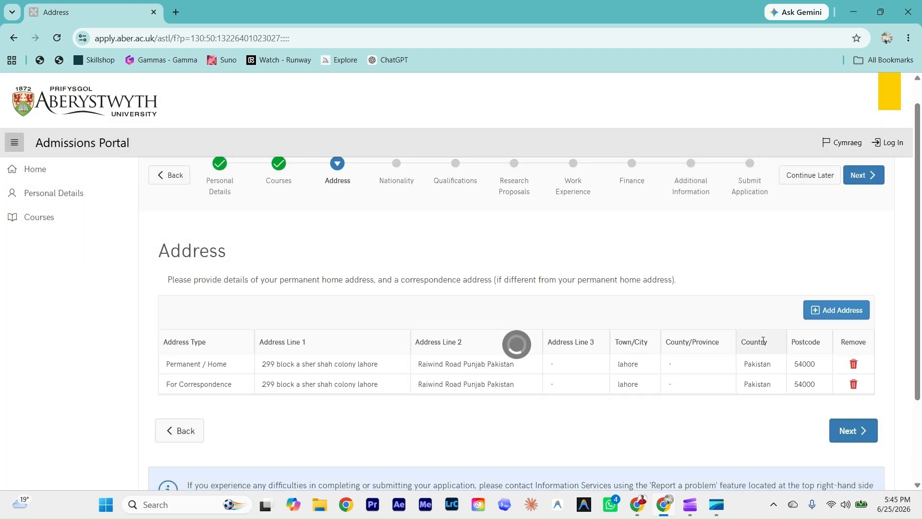
pyautogui.scroll(-2, 360, 373)
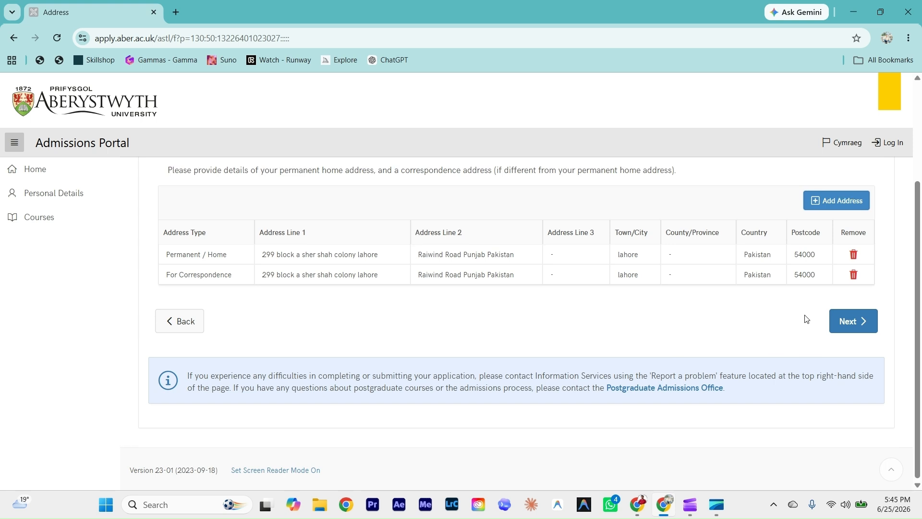
pyautogui.click(849, 354)
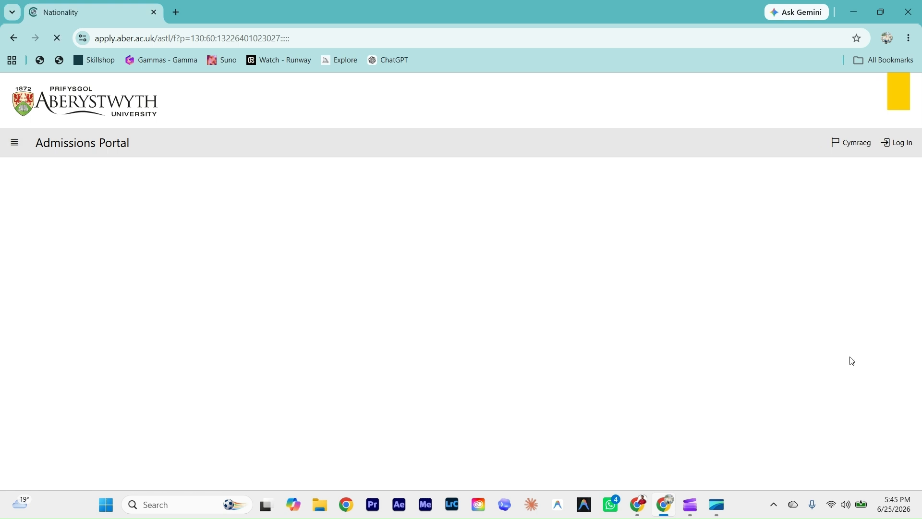
# Step: Set nationality to Pakistani and answer No to dual nationality
pyautogui.scroll(-2, 361, 400)
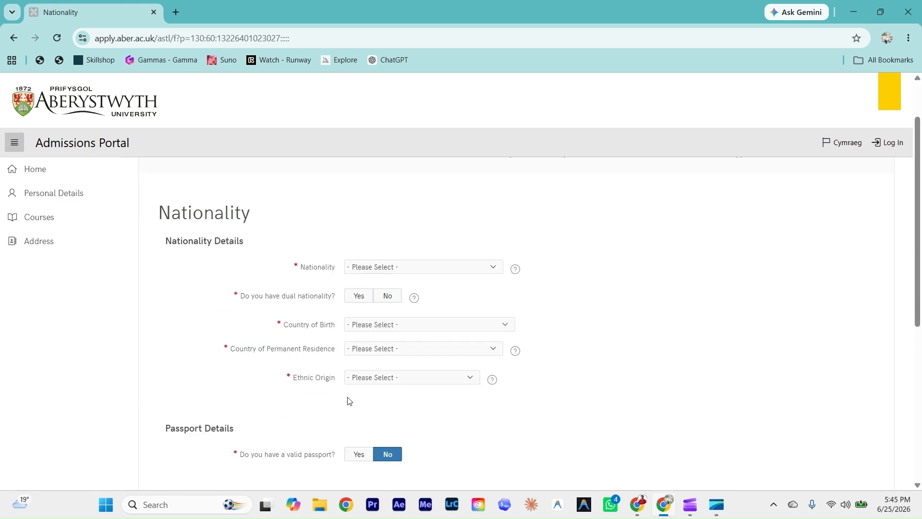
pyautogui.click(383, 265)
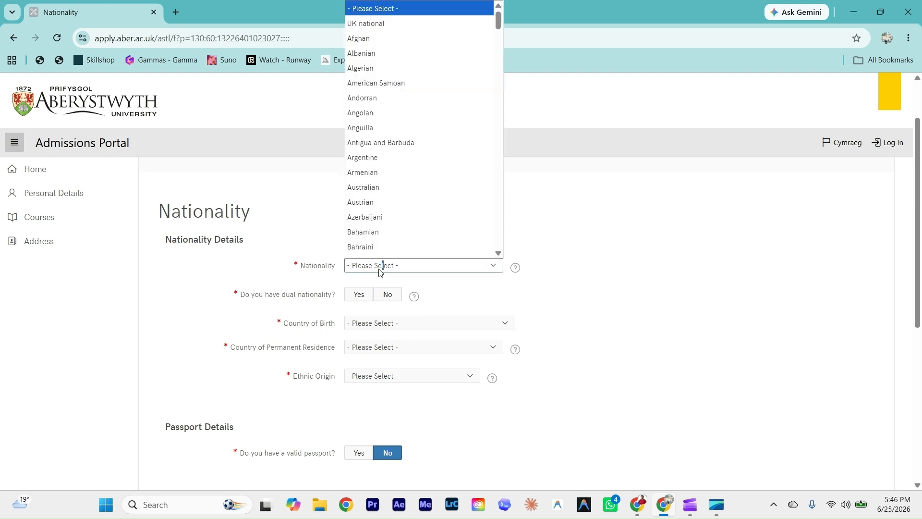
pyautogui.scroll(-1, 375, 101)
pyautogui.scroll(-4, 397, 150)
pyautogui.scroll(-12, 404, 192)
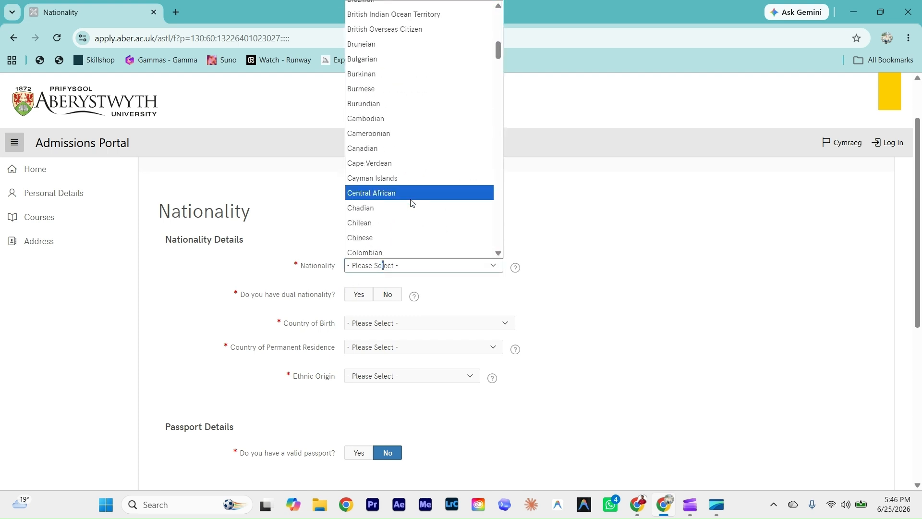
pyautogui.scroll(-11, 410, 206)
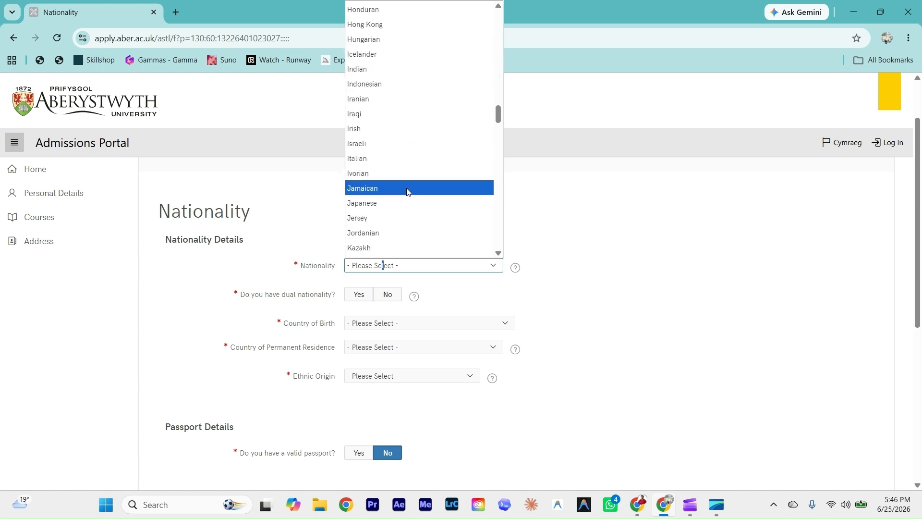
pyautogui.scroll(-8, 407, 195)
pyautogui.scroll(-10, 406, 197)
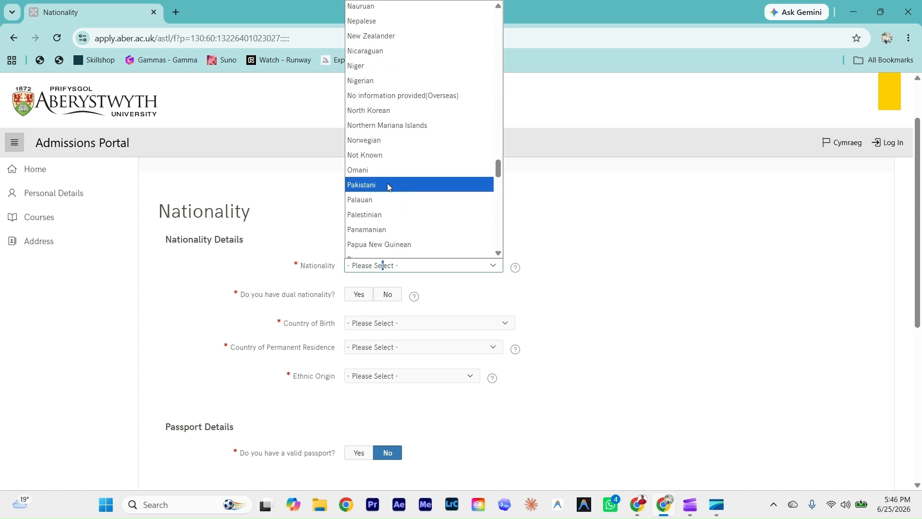
pyautogui.click(387, 184)
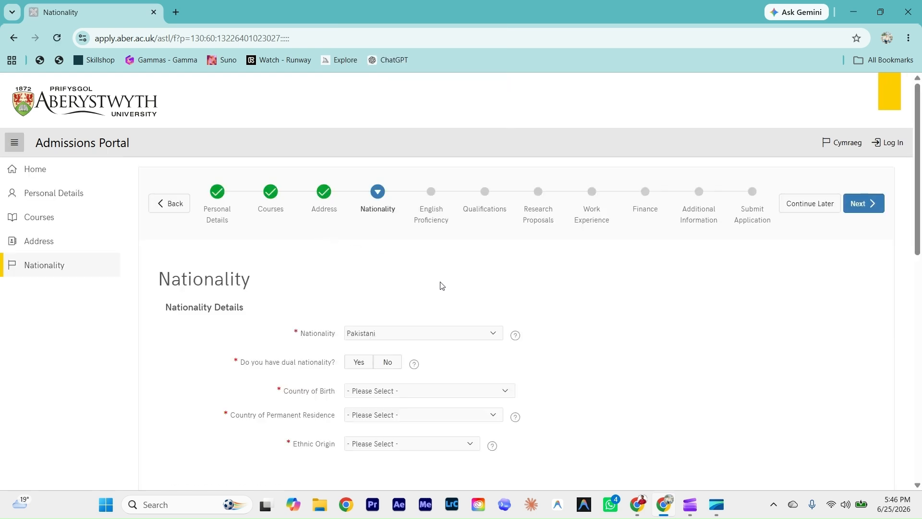
pyautogui.scroll(-2, 409, 284)
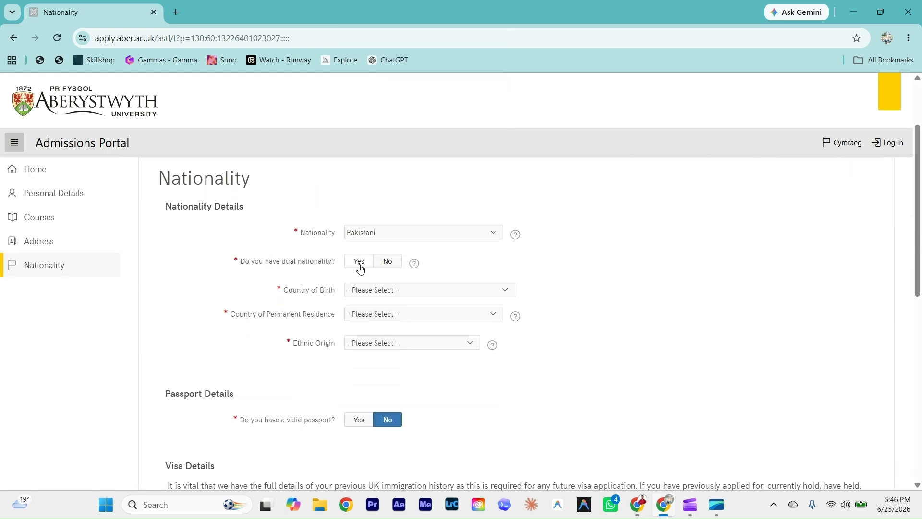
pyautogui.click(387, 267)
# Step: Set country of birth to Pakistan and ethnic origin to Asian or Asian British - Pakistani
pyautogui.scroll(-1, 389, 267)
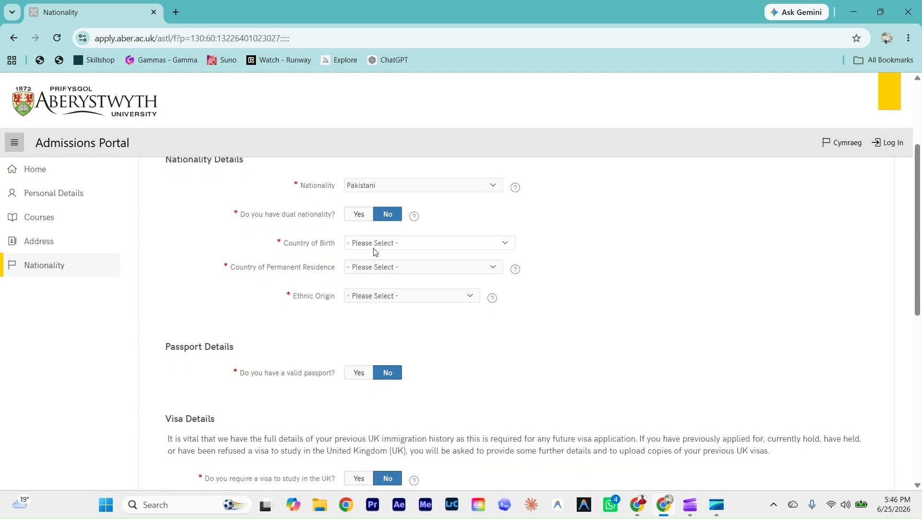
pyautogui.click(374, 247)
pyautogui.scroll(-15, 395, 412)
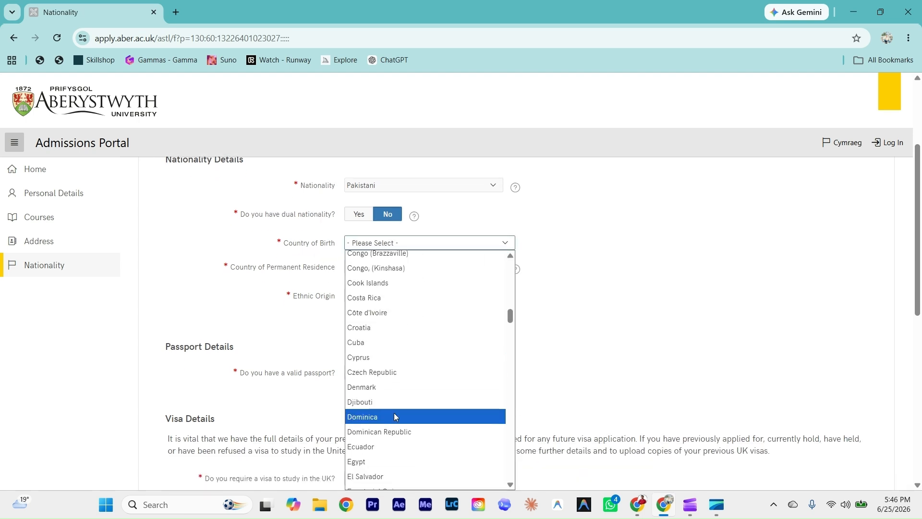
pyautogui.scroll(-20, 395, 417)
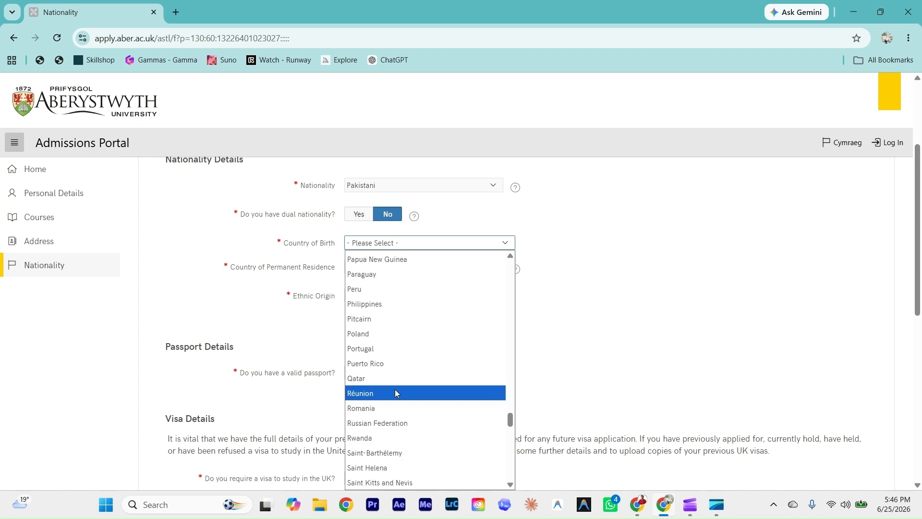
pyautogui.scroll(5, 395, 393)
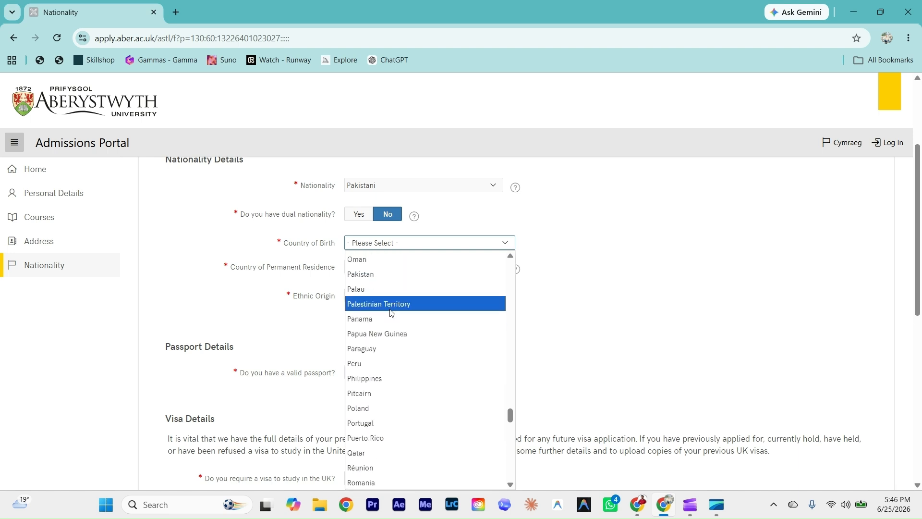
pyautogui.click(381, 274)
pyautogui.scroll(-1, 371, 274)
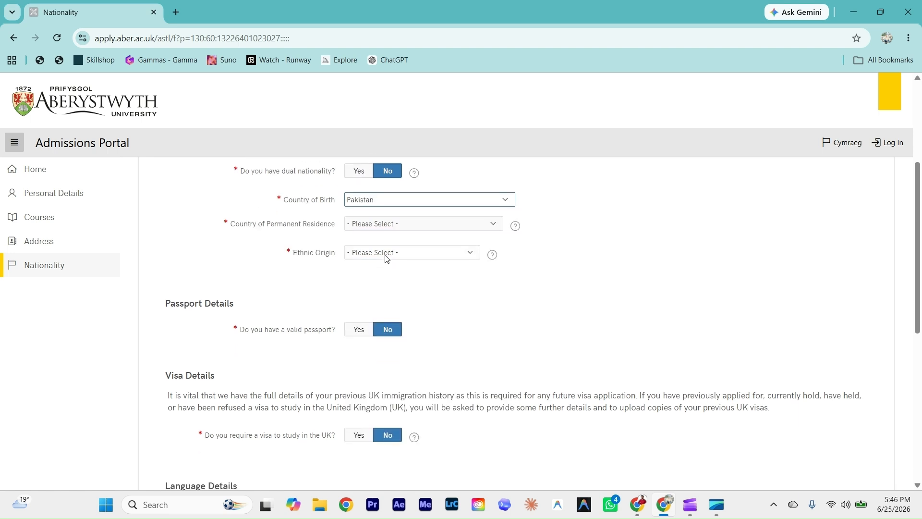
pyautogui.click(387, 259)
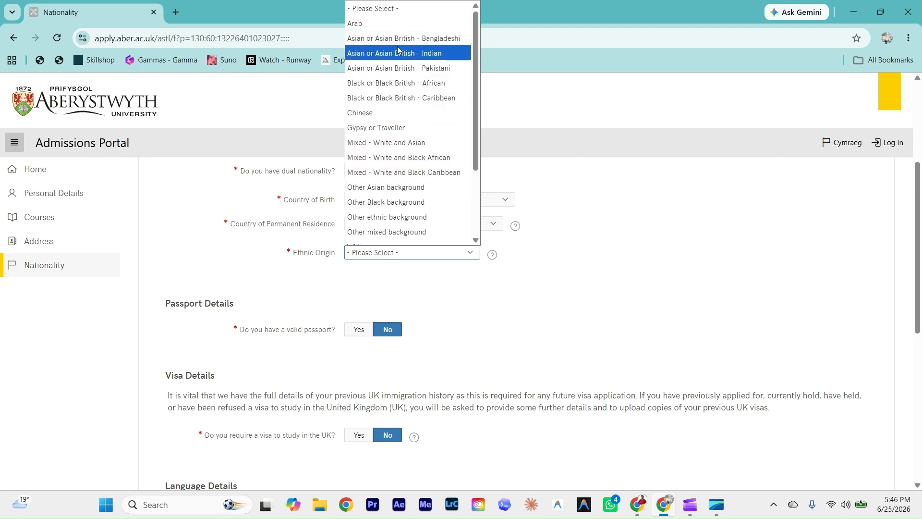
pyautogui.click(399, 67)
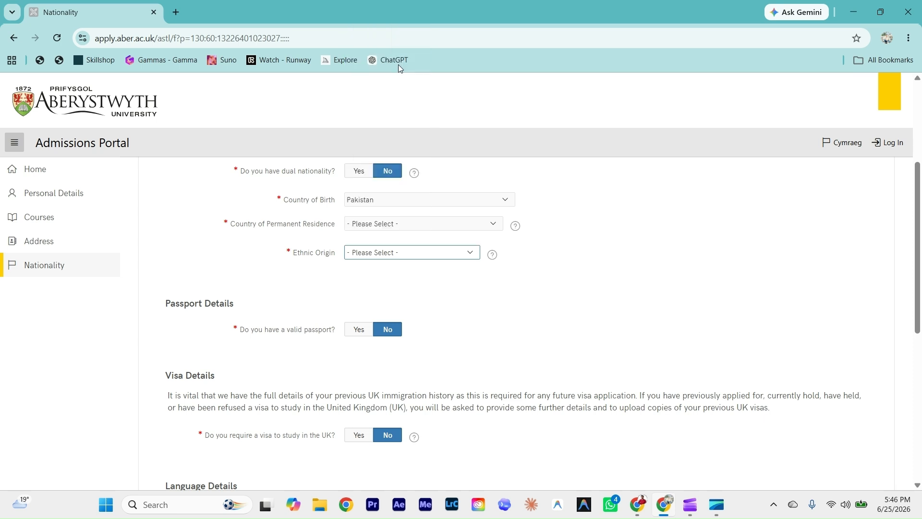
pyautogui.scroll(-2, 307, 287)
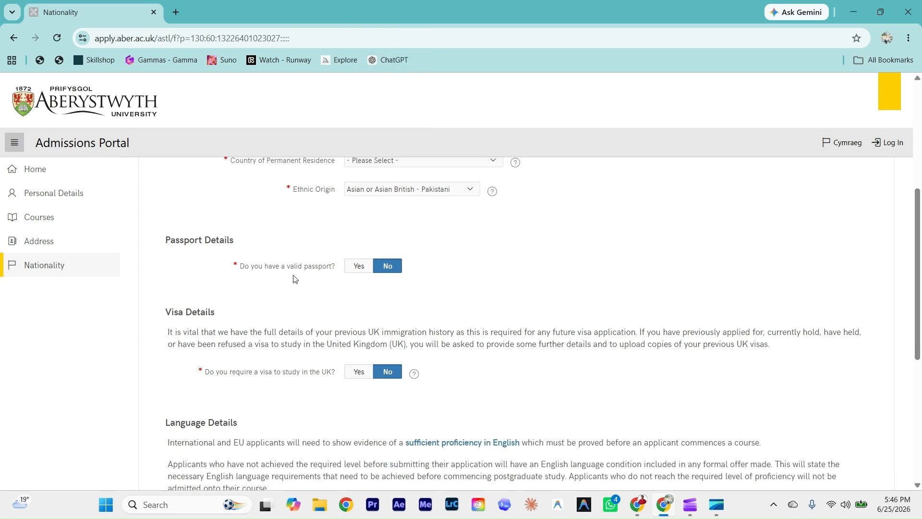
# Step: Indicate a valid passport is held and enter the passport number
pyautogui.click(364, 270)
pyautogui.scroll(-1, 361, 283)
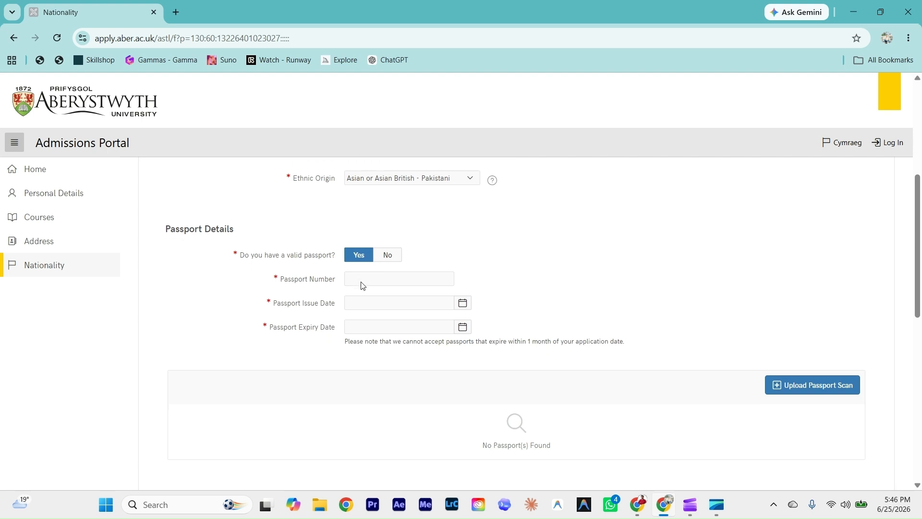
pyautogui.scroll(1, 383, 344)
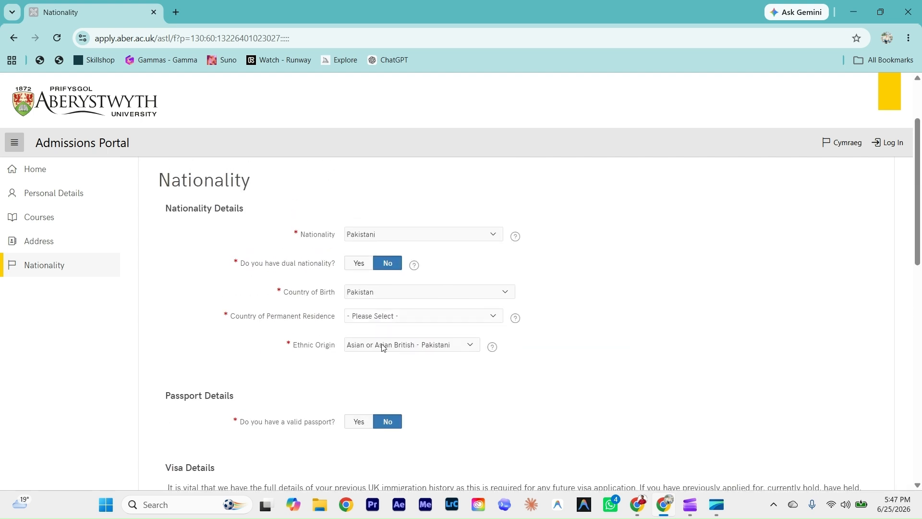
pyautogui.scroll(-1, 370, 369)
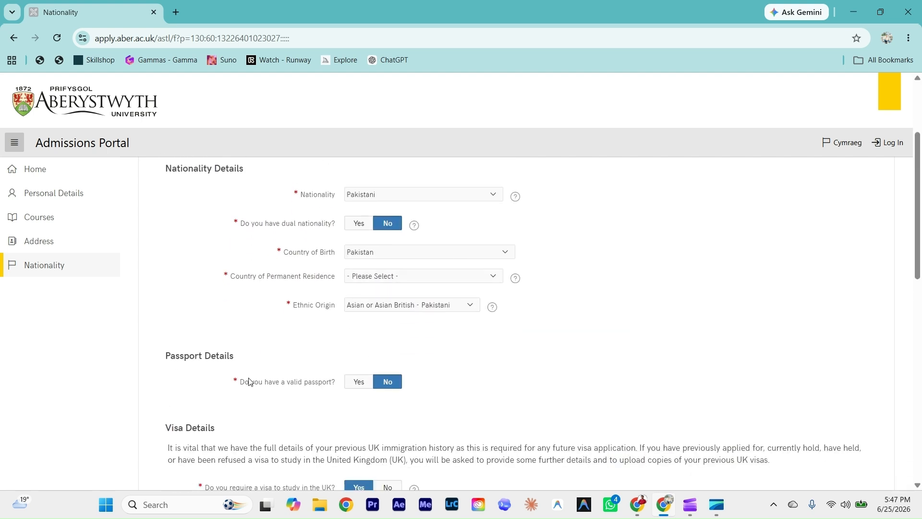
pyautogui.scroll(-1, 249, 380)
pyautogui.click(355, 347)
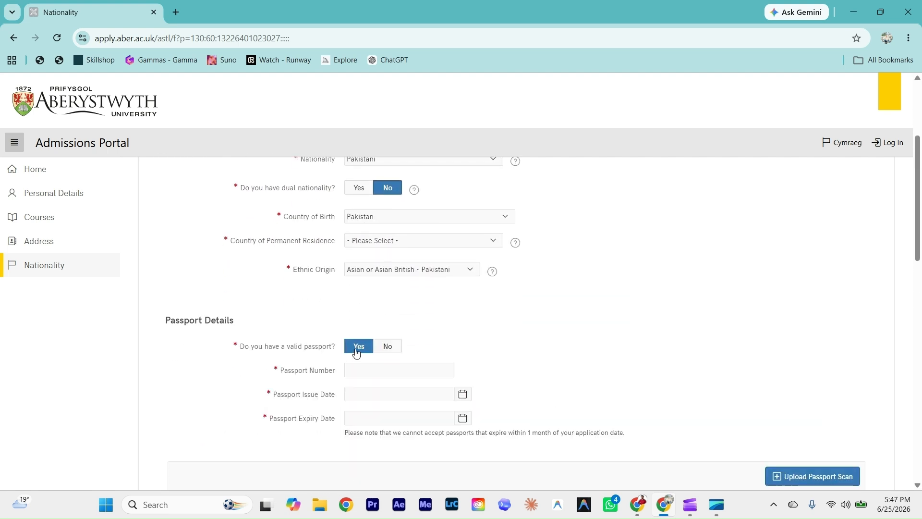
pyautogui.scroll(-2, 385, 326)
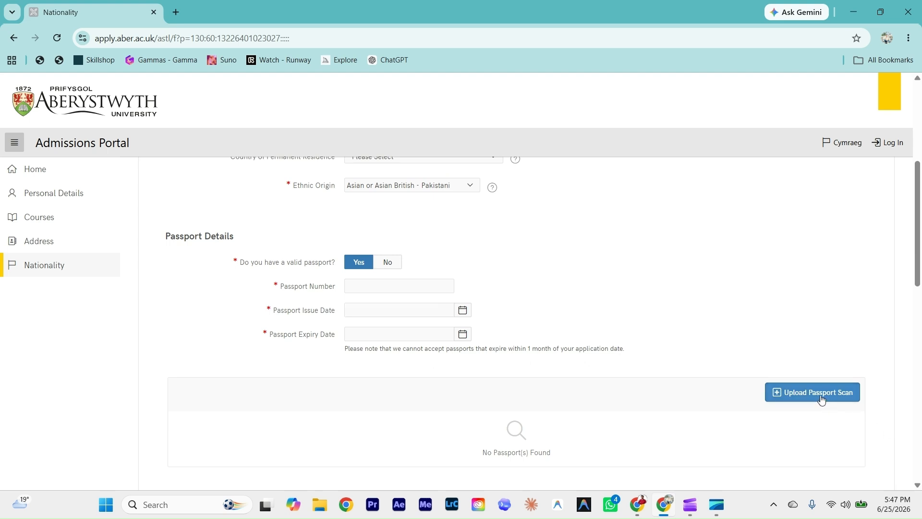
pyautogui.click(360, 280)
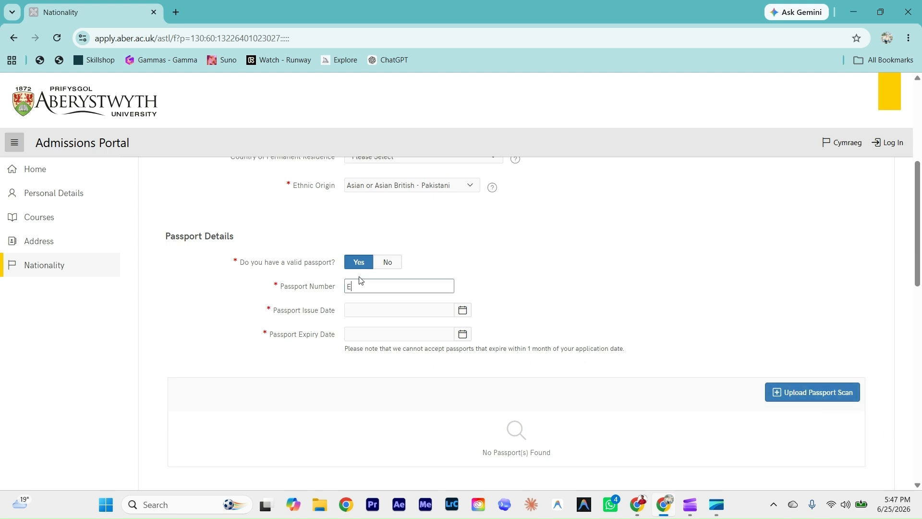
# Step: Set the passport issue date to 16-02-2022
pyautogui.click(462, 311)
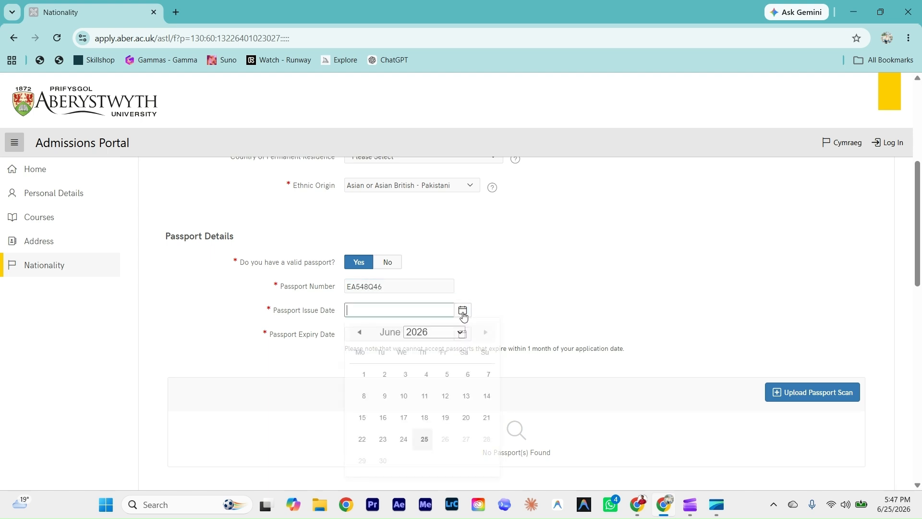
pyautogui.doubleClick(359, 332)
pyautogui.doubleClick(359, 332)
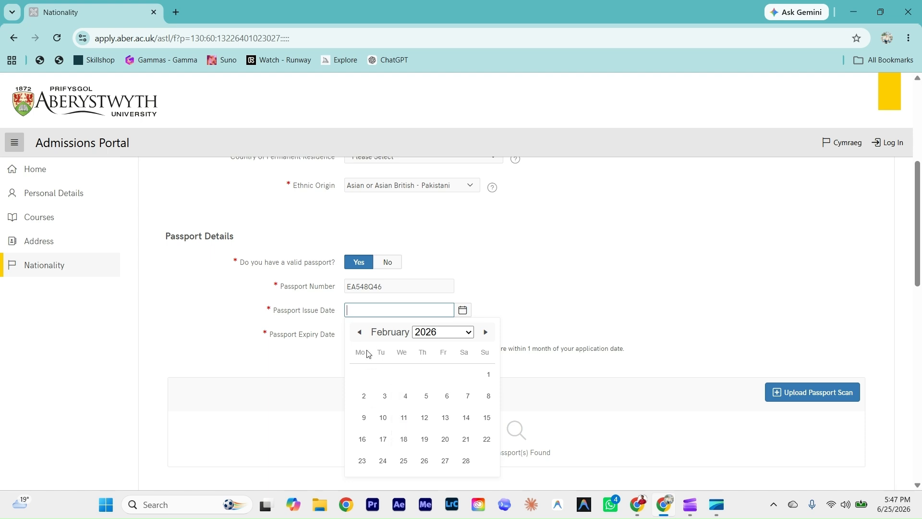
pyautogui.click(429, 333)
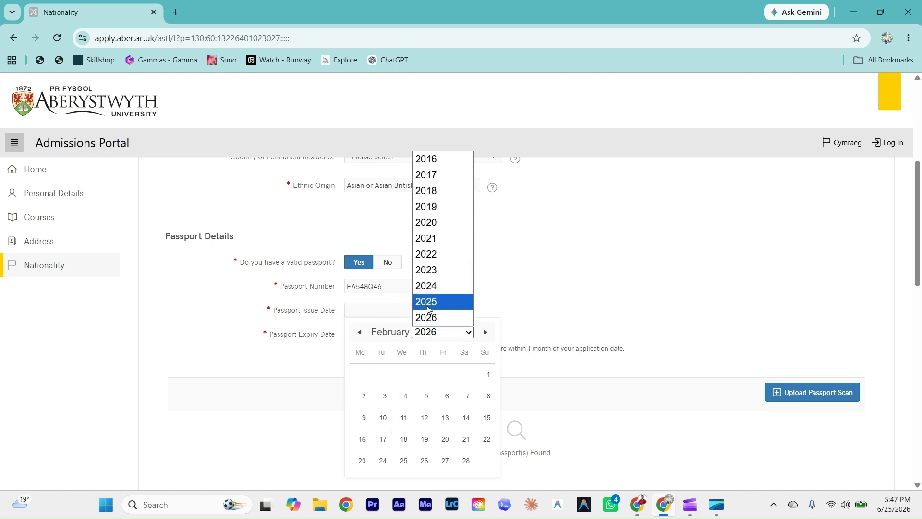
pyautogui.click(426, 254)
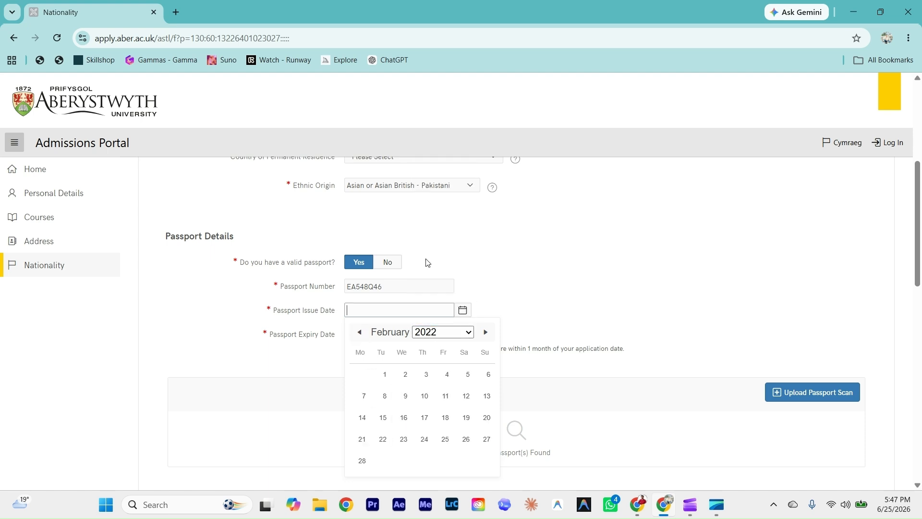
pyautogui.click(403, 414)
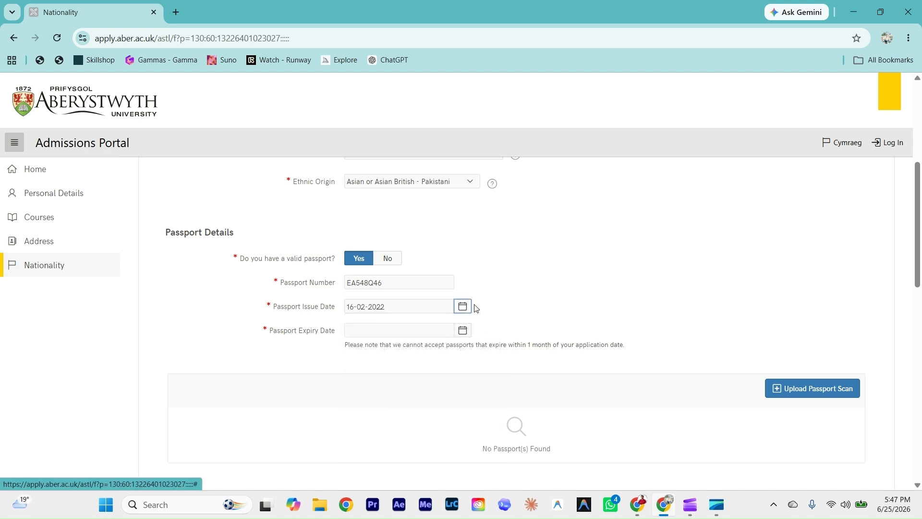
# Step: Set the passport expiry date to 28-07-2027 and open the passport scan upload form
pyautogui.click(462, 330)
pyautogui.click(423, 179)
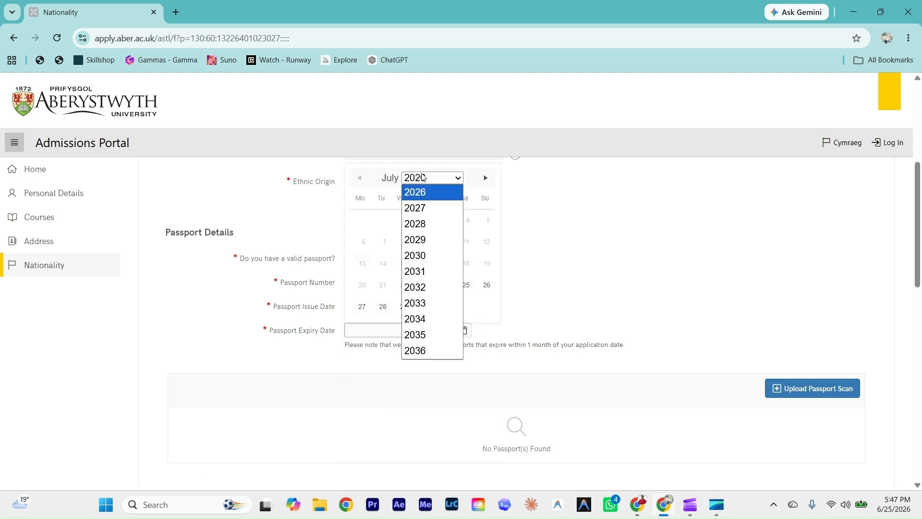
pyautogui.click(421, 217)
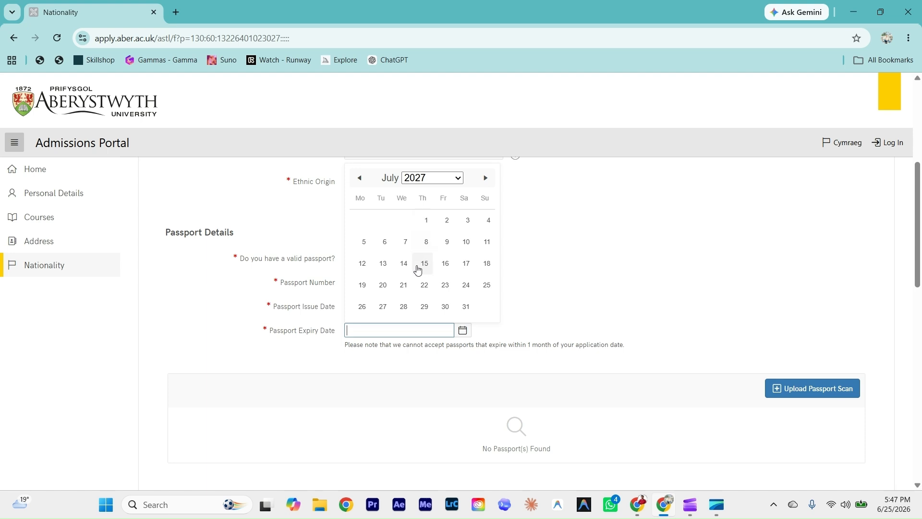
pyautogui.click(404, 307)
pyautogui.scroll(-1, 588, 313)
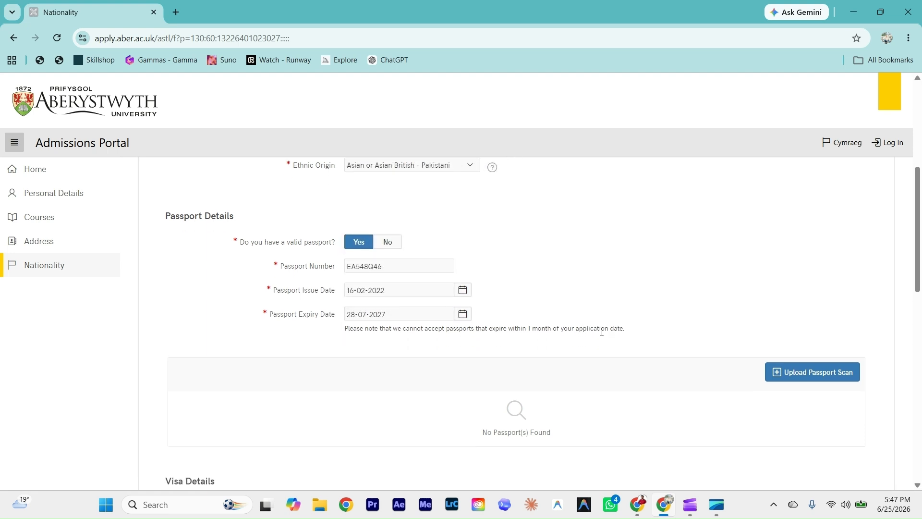
pyautogui.click(797, 377)
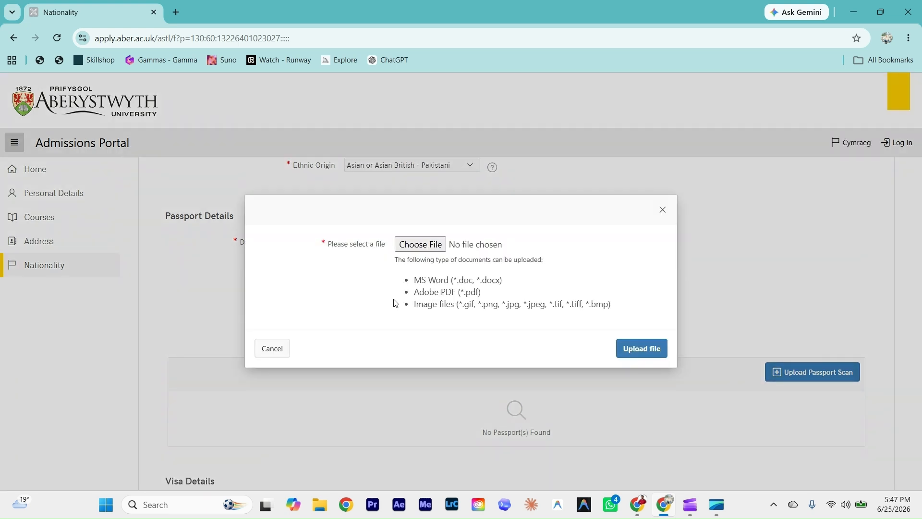
# Step: Upload Profile Photo.png from the Downloads folder as the passport scan
pyautogui.click(419, 246)
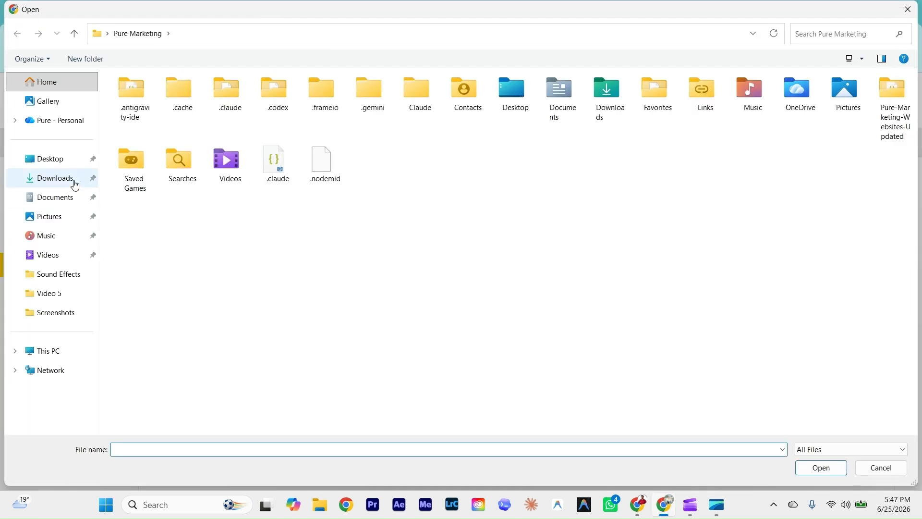
pyautogui.click(75, 186)
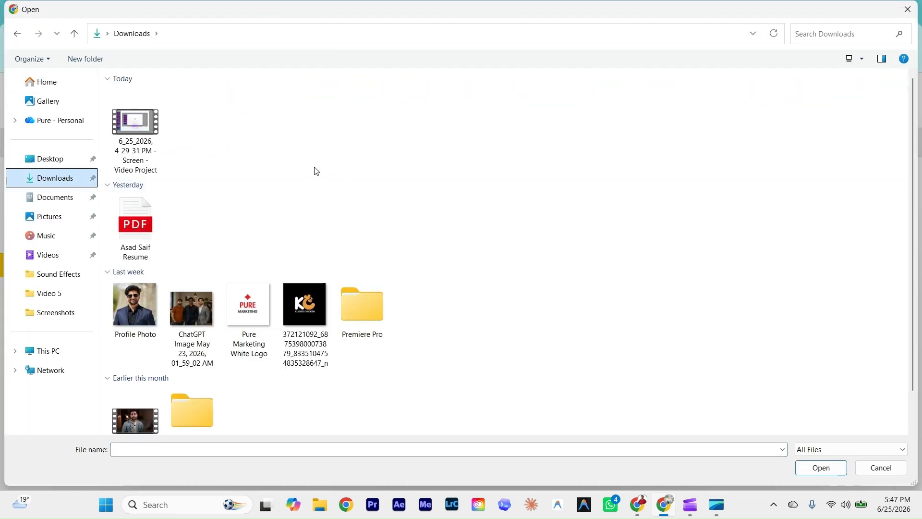
pyautogui.click(126, 310)
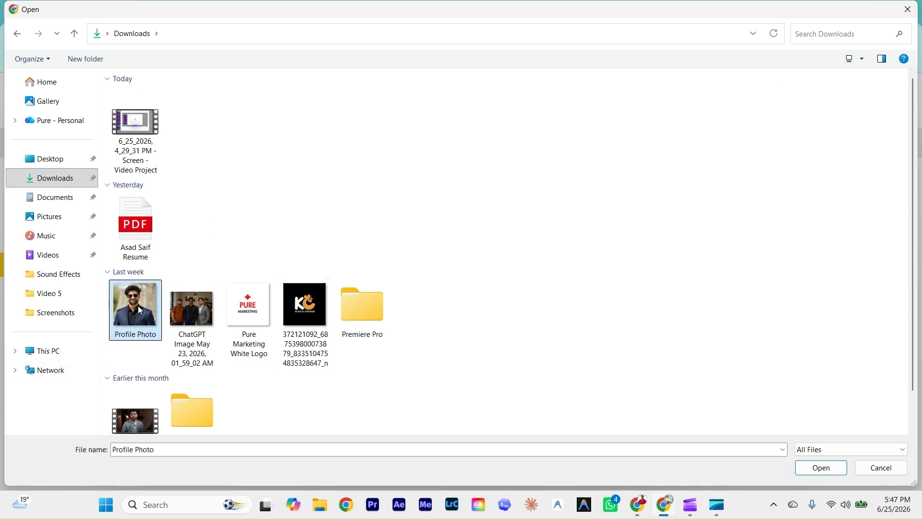
pyautogui.click(807, 473)
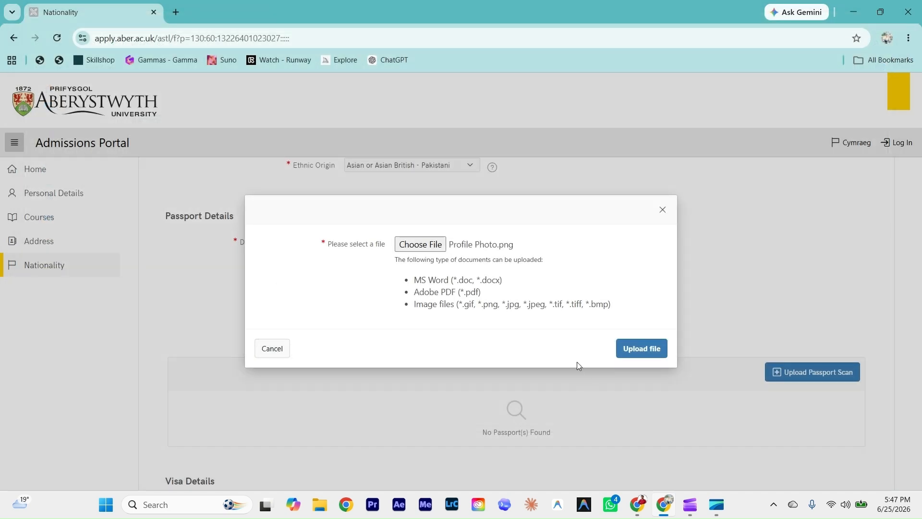
pyautogui.click(630, 355)
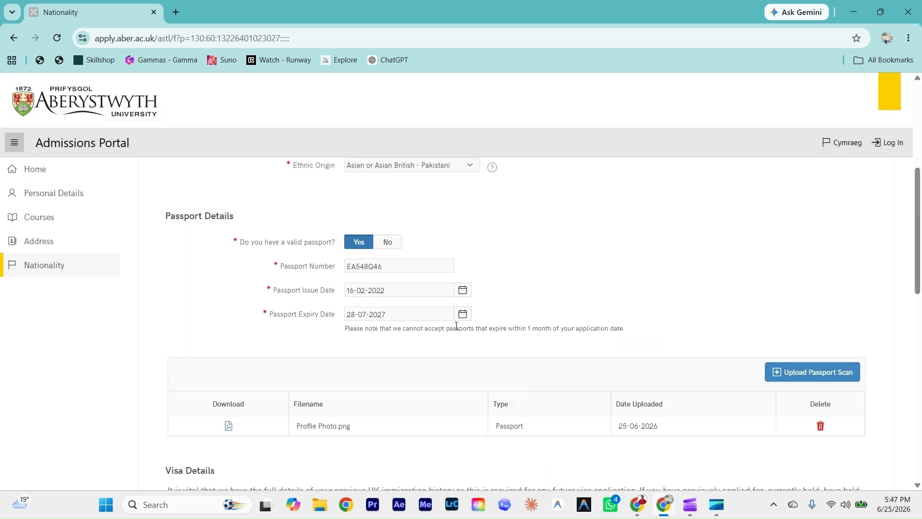
pyautogui.scroll(-2, 457, 336)
pyautogui.scroll(-3, 423, 388)
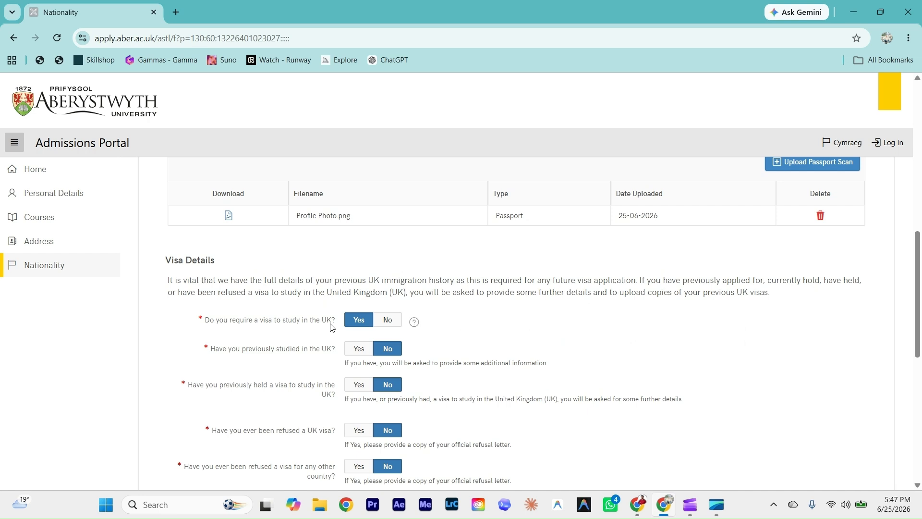
# Step: In Language Details, answer No to English being your first language, then continue to English Proficiency
pyautogui.scroll(-1, 327, 328)
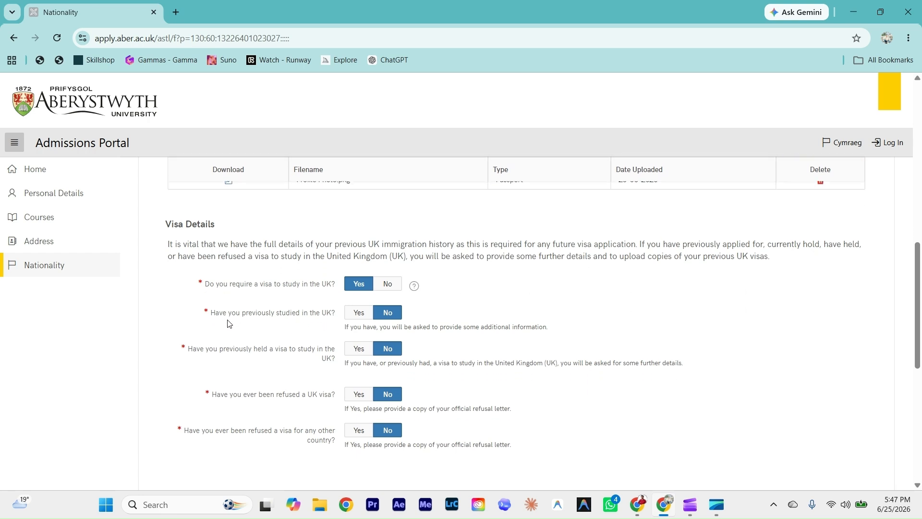
pyautogui.scroll(-1, 277, 320)
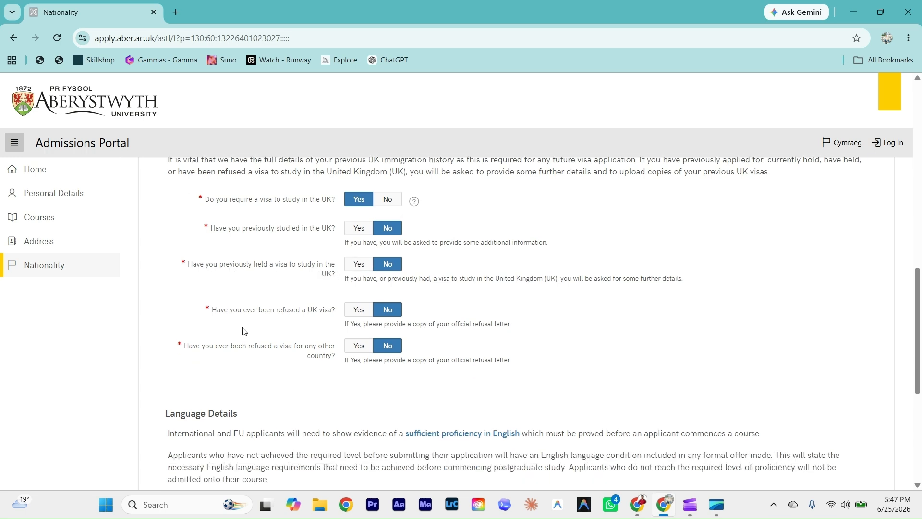
pyautogui.scroll(-1, 288, 332)
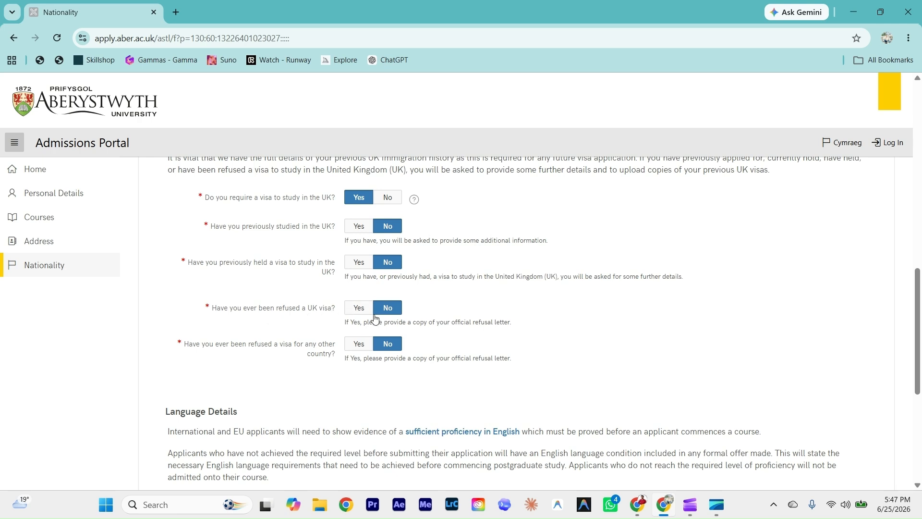
pyautogui.scroll(-1, 278, 338)
pyautogui.scroll(-1, 277, 338)
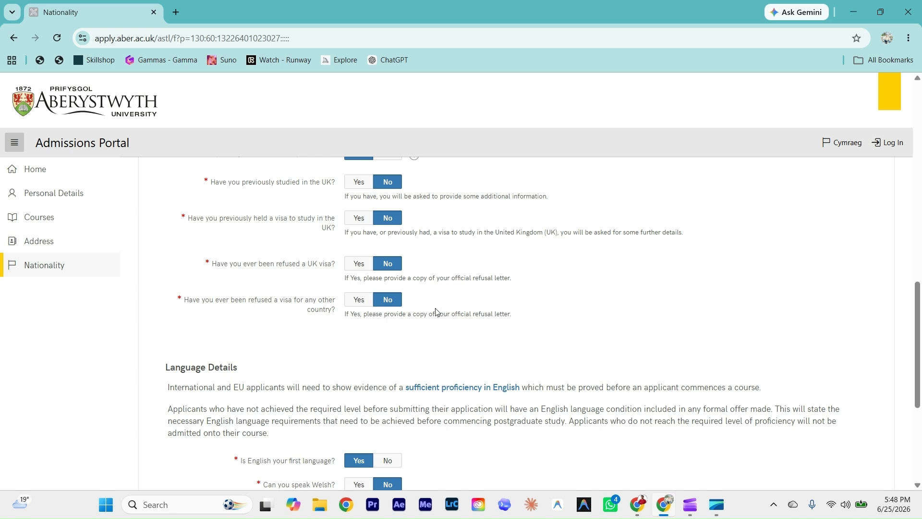
pyautogui.scroll(-3, 394, 316)
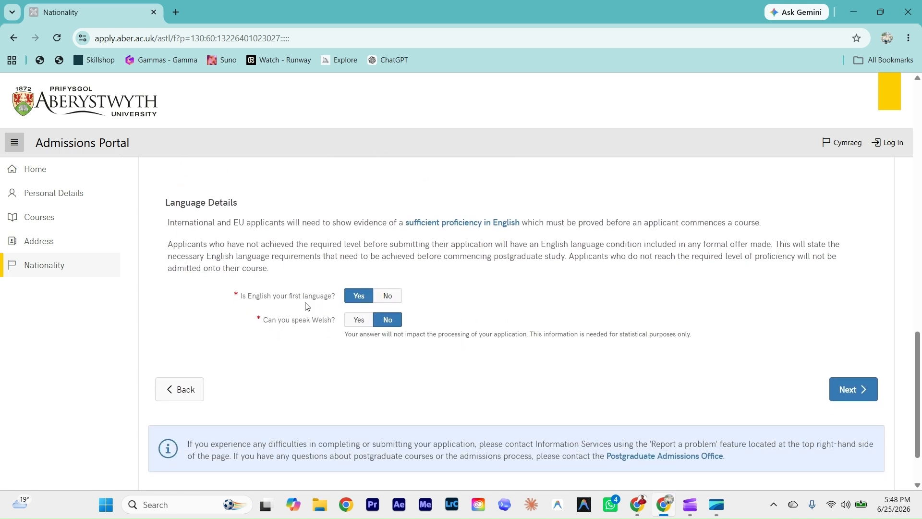
pyautogui.click(383, 302)
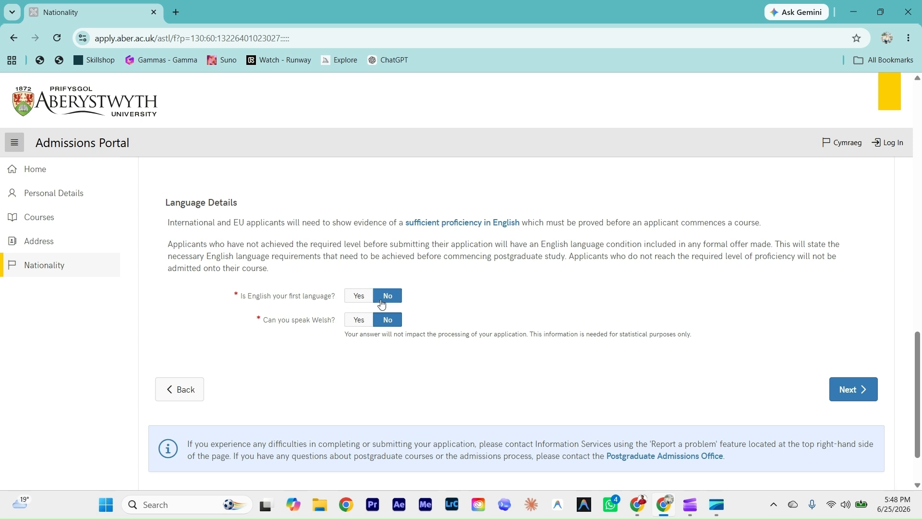
pyautogui.scroll(-1, 336, 327)
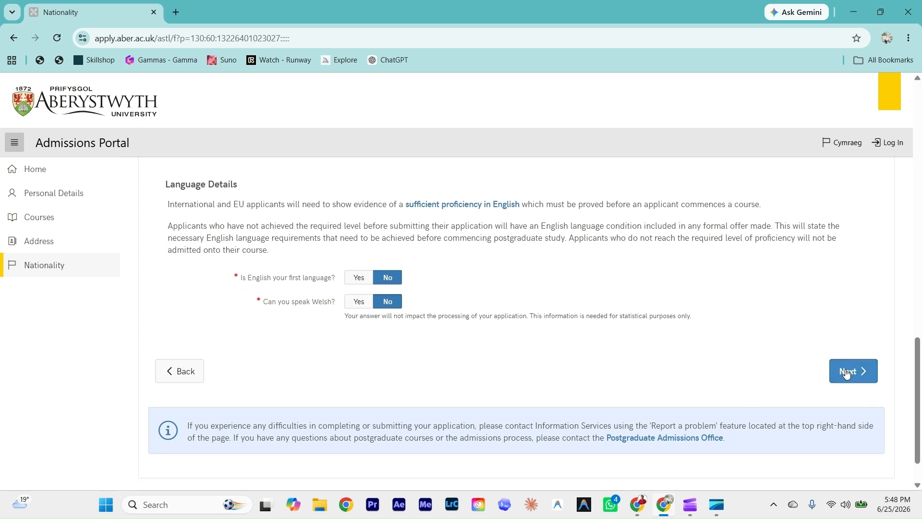
pyautogui.scroll(-1, 847, 373)
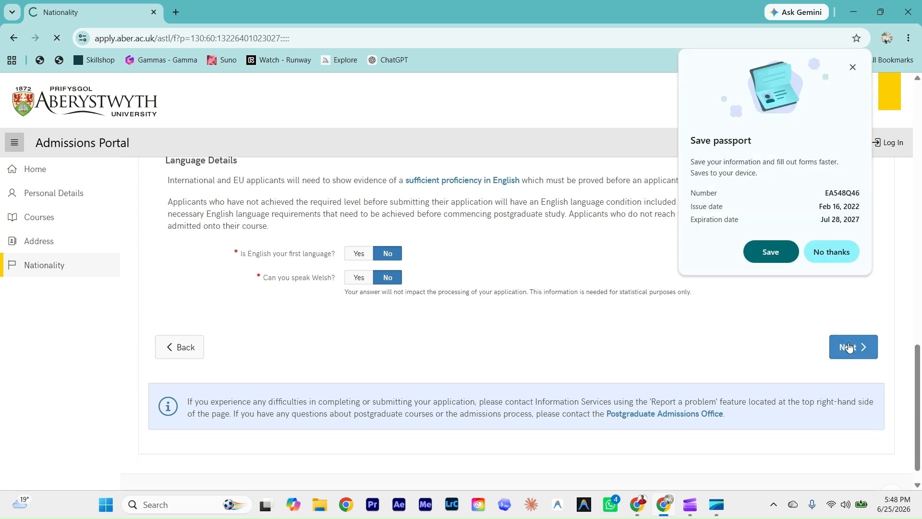
pyautogui.scroll(-1, 298, 297)
# Step: Choose IELTS as the English language qualification and confirm the results have been received
pyautogui.scroll(-2, 250, 331)
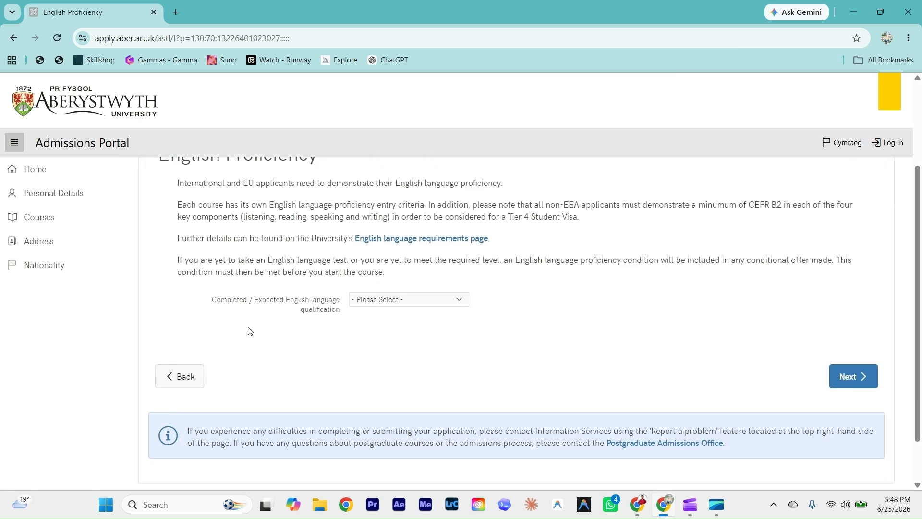
pyautogui.scroll(3, 287, 309)
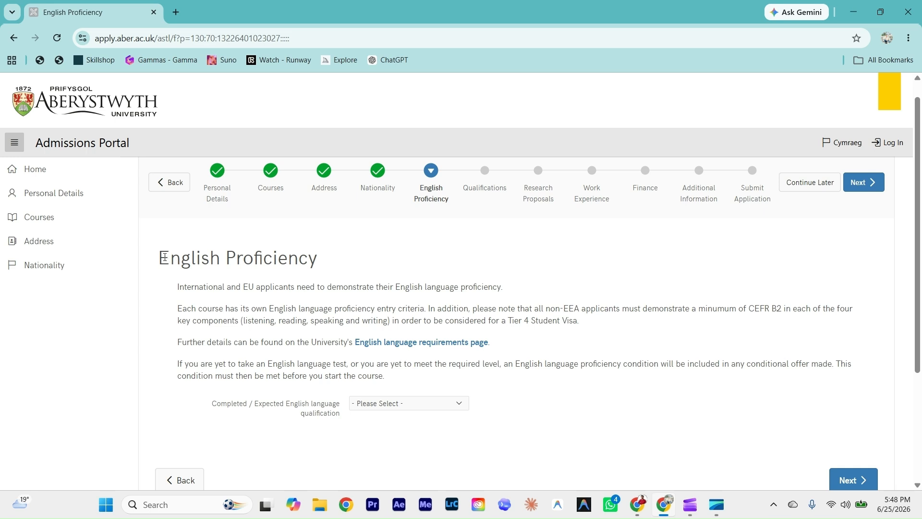
pyautogui.moveTo(164, 257); pyautogui.dragTo(367, 255)
pyautogui.click(361, 264)
pyautogui.scroll(-1, 317, 305)
pyautogui.click(383, 367)
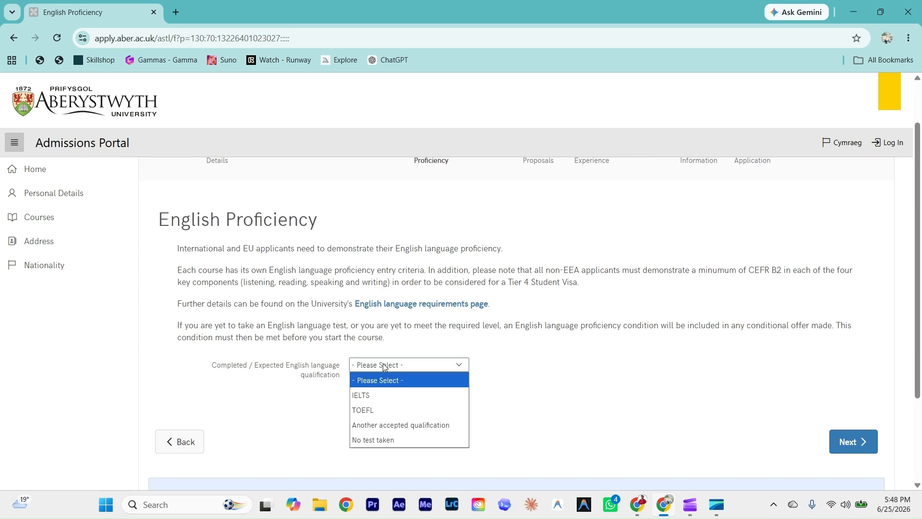
pyautogui.scroll(-1, 380, 365)
pyautogui.click(368, 330)
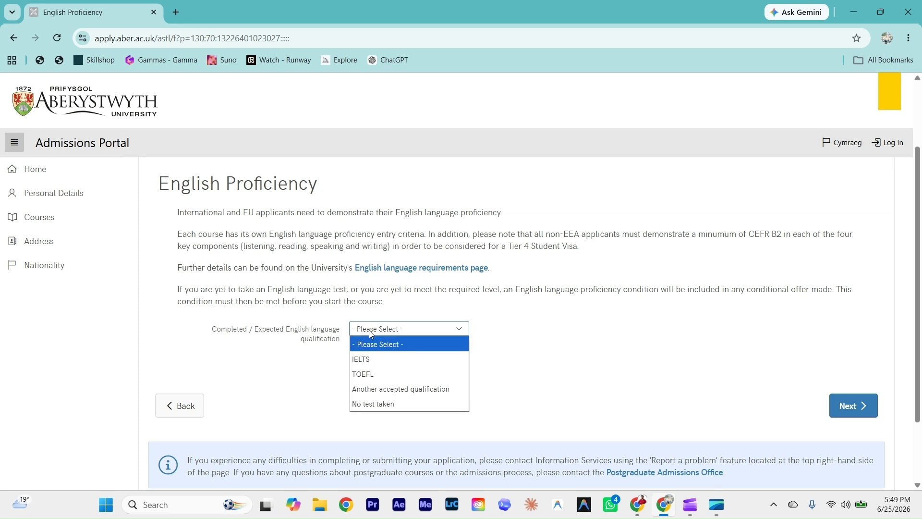
pyautogui.click(368, 359)
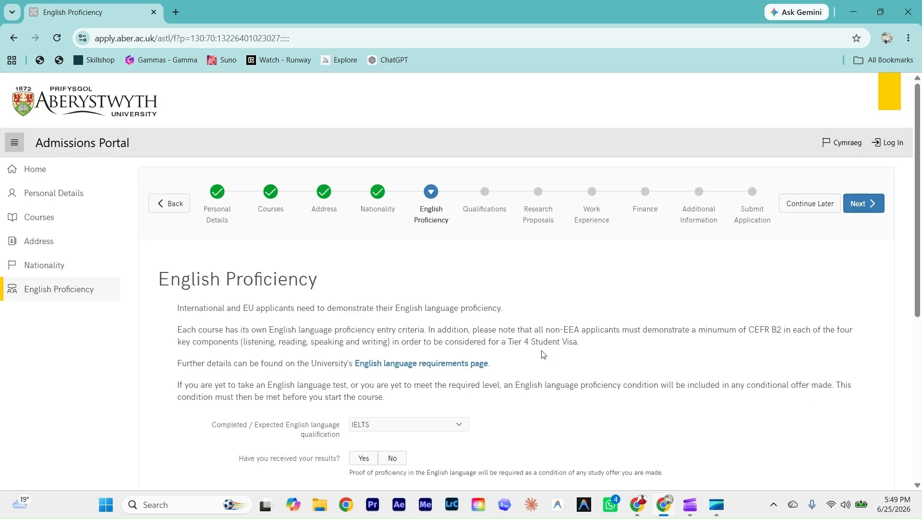
pyautogui.scroll(-1, 365, 362)
pyautogui.scroll(-1, 365, 361)
pyautogui.scroll(-1, 364, 339)
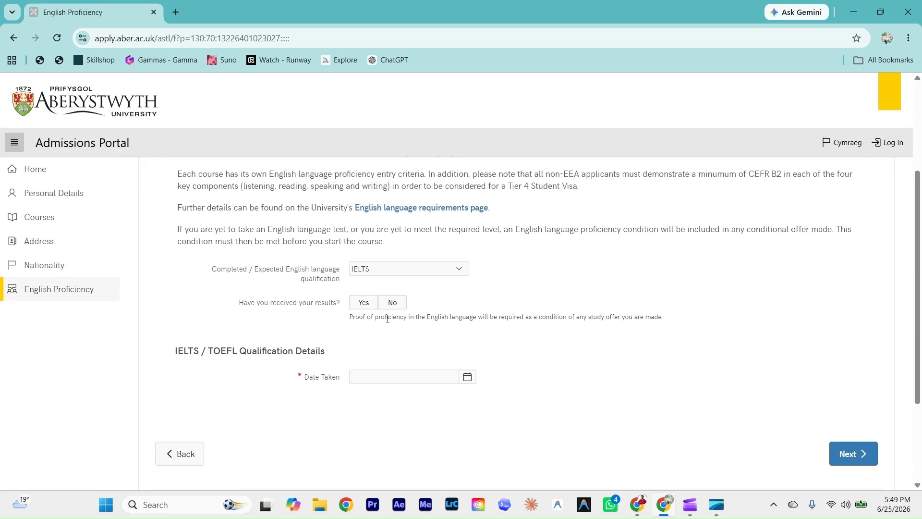
pyautogui.click(371, 305)
pyautogui.scroll(-1, 372, 306)
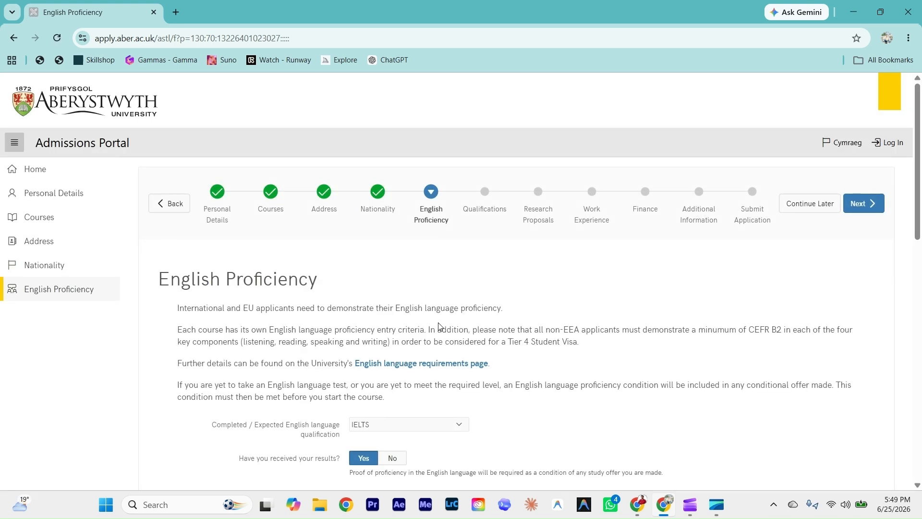
pyautogui.scroll(-3, 413, 344)
pyautogui.scroll(-2, 389, 366)
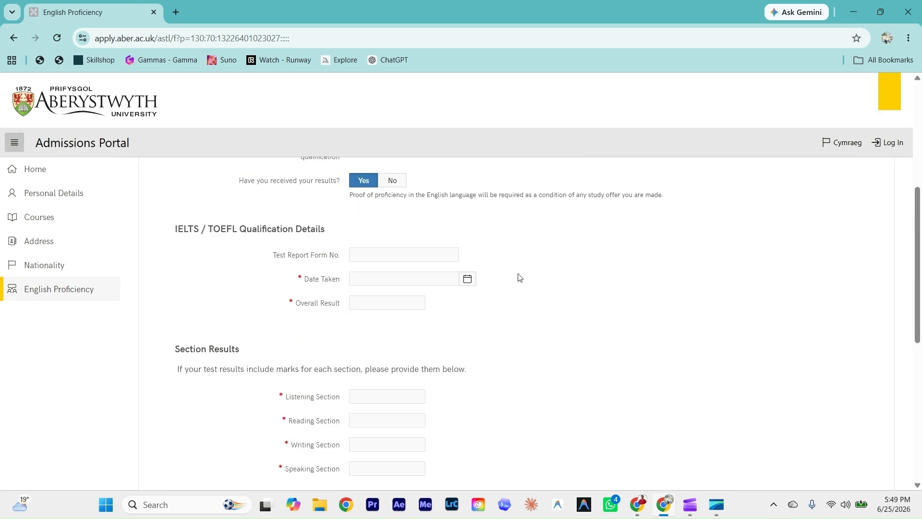
# Step: Set the IELTS test date to 15 June 2023
pyautogui.click(467, 283)
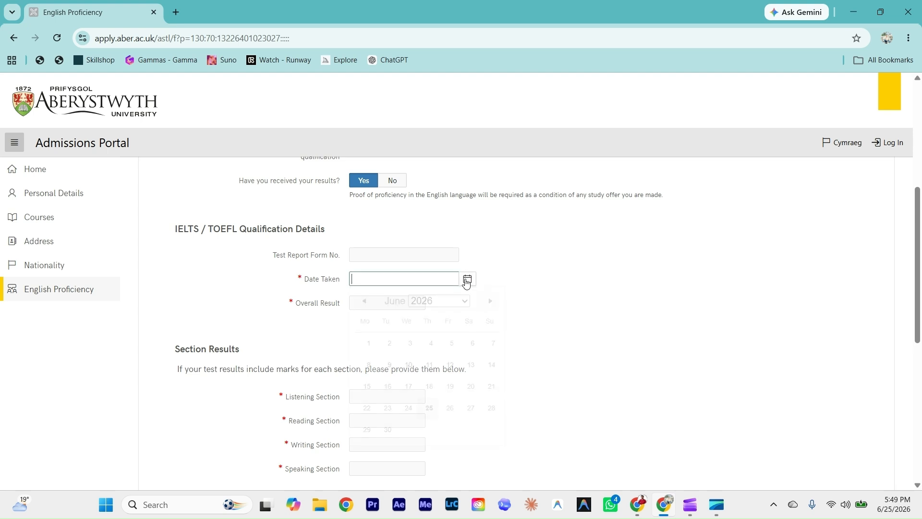
pyautogui.click(429, 301)
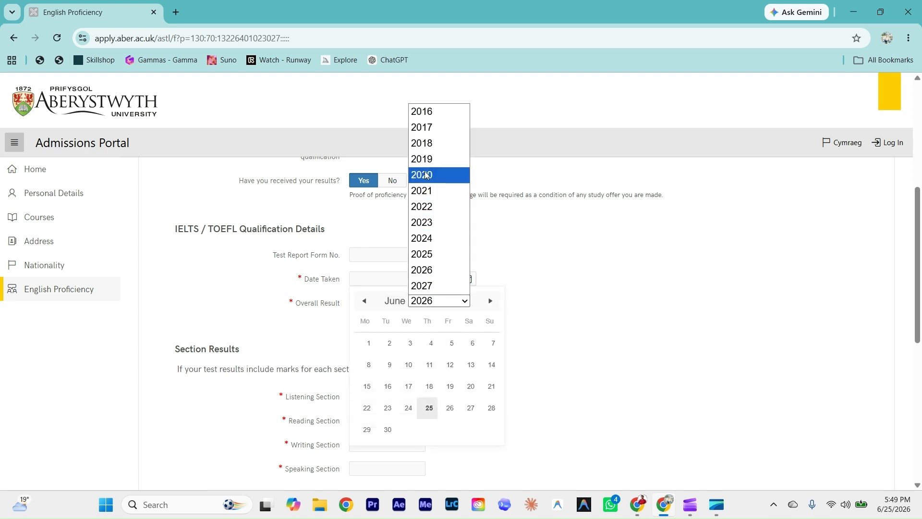
pyautogui.click(428, 223)
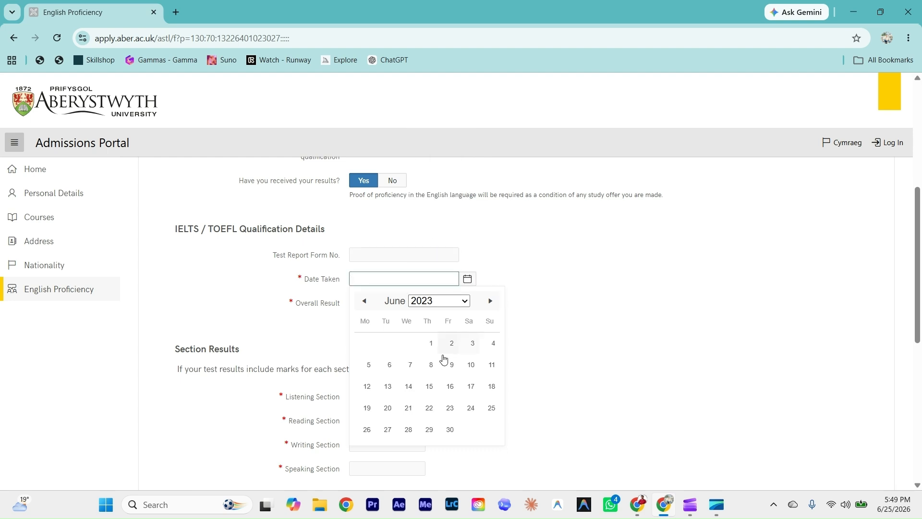
pyautogui.click(430, 387)
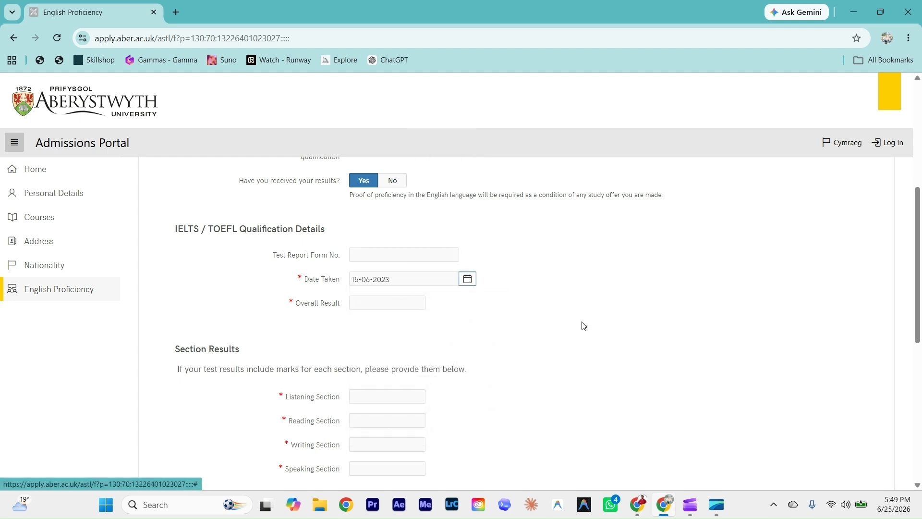
# Step: Enter IELTS overall 7 with Listening 6, Reading 7, Writing 7 and Speaking 7.5
pyautogui.click(360, 304)
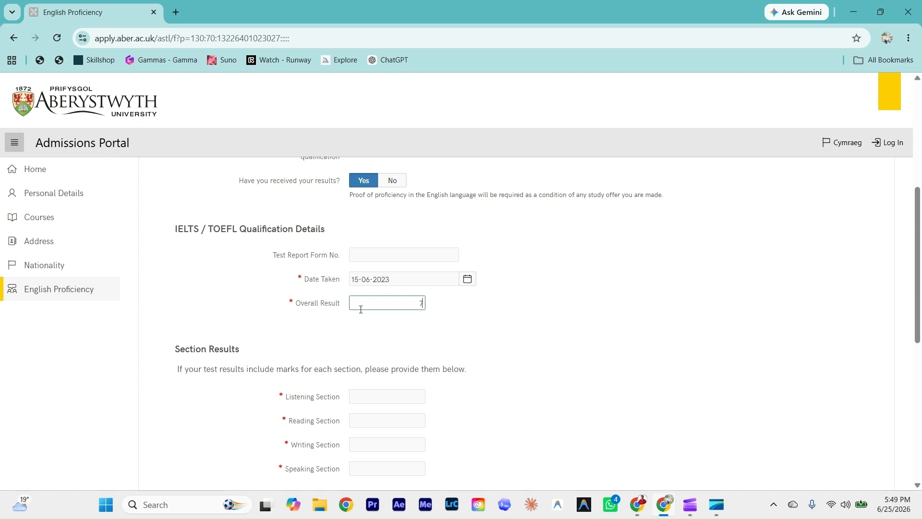
pyautogui.click(480, 326)
pyautogui.scroll(-2, 443, 311)
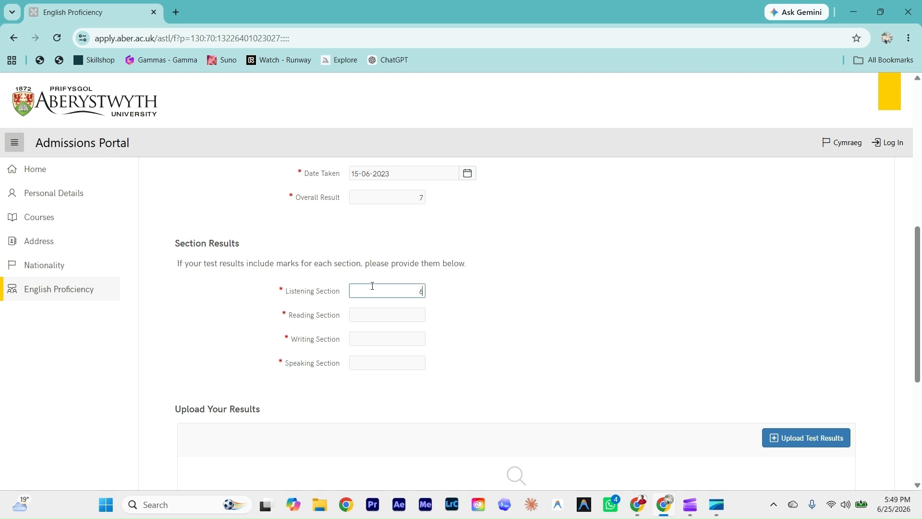
pyautogui.click(379, 318)
pyautogui.click(372, 338)
pyautogui.click(369, 362)
pyautogui.click(517, 362)
pyautogui.scroll(-2, 480, 358)
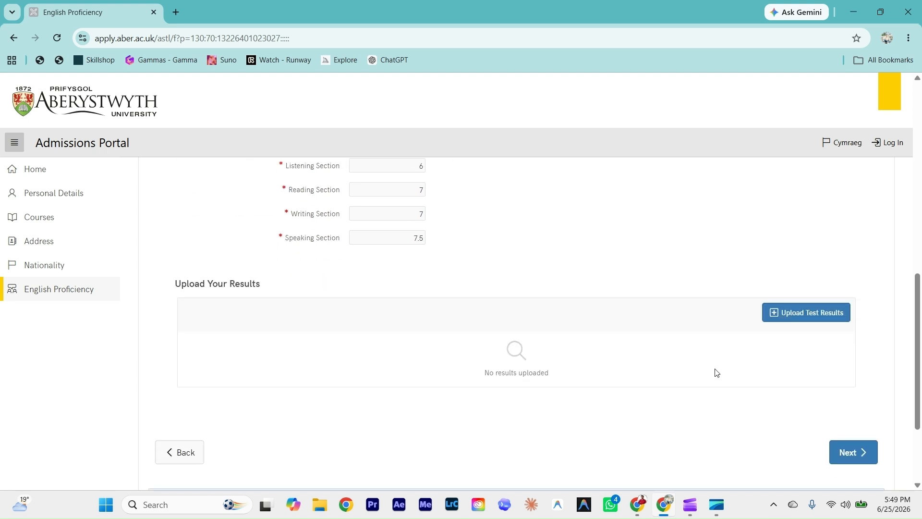
pyautogui.click(803, 316)
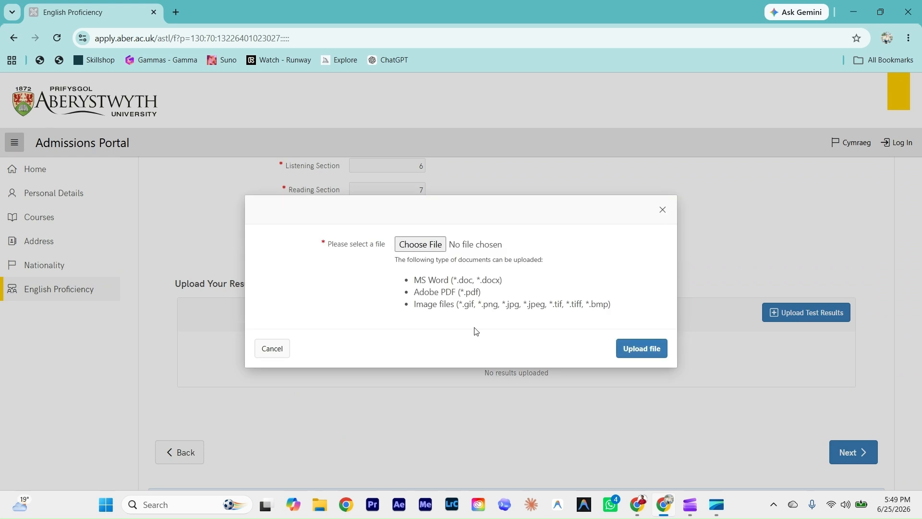
# Step: Upload the ChatGPT image from Downloads as the IELTS results and continue to Qualifications
pyautogui.click(419, 245)
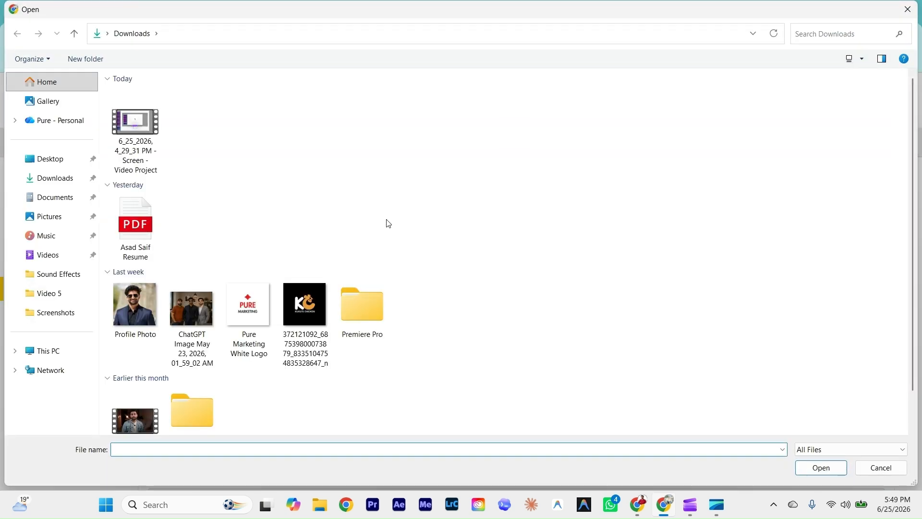
pyautogui.click(182, 308)
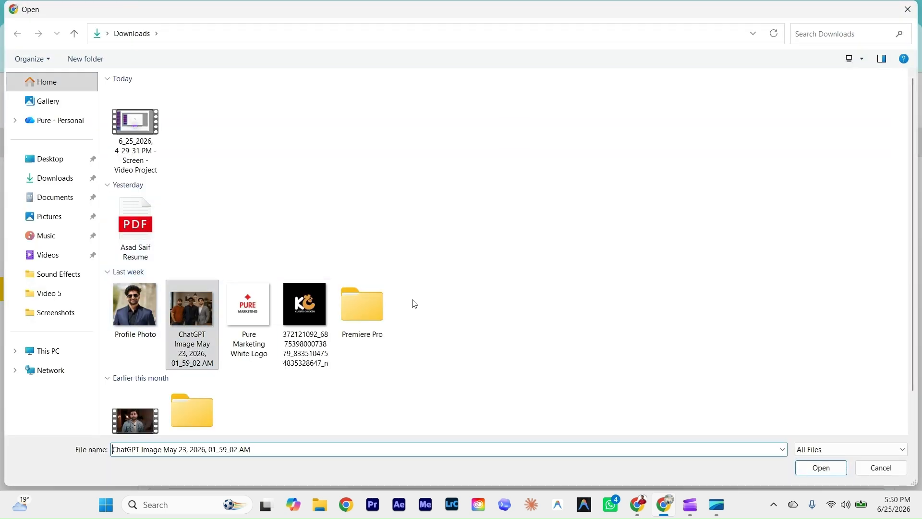
pyautogui.click(807, 466)
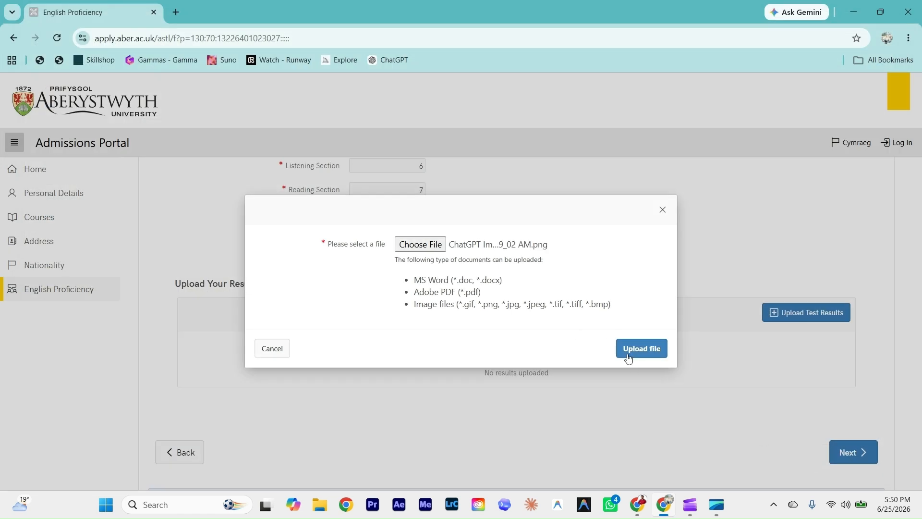
pyautogui.click(633, 356)
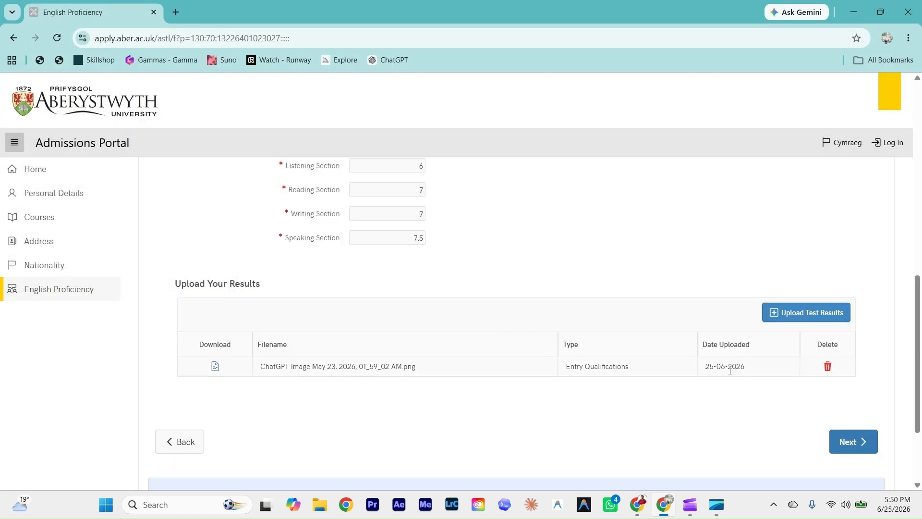
pyautogui.scroll(-1, 731, 372)
pyautogui.scroll(9, 721, 361)
pyautogui.scroll(-11, 721, 358)
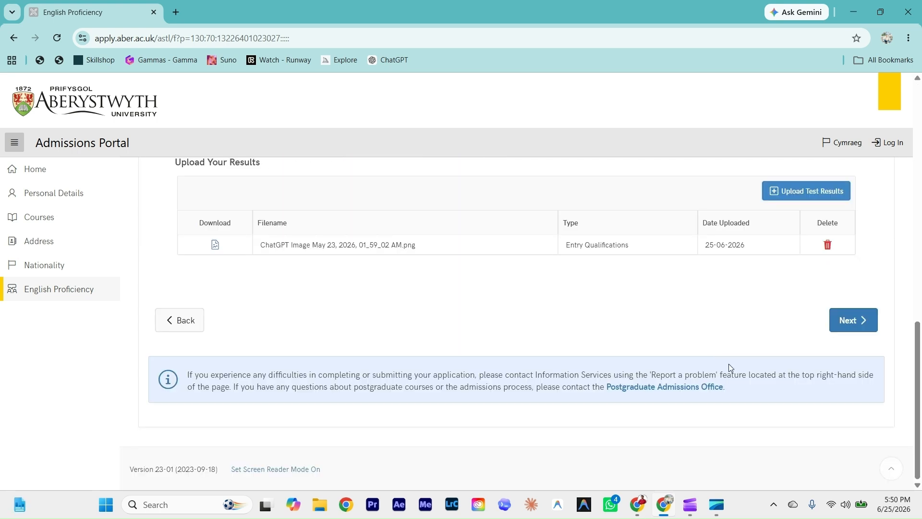
pyautogui.click(846, 320)
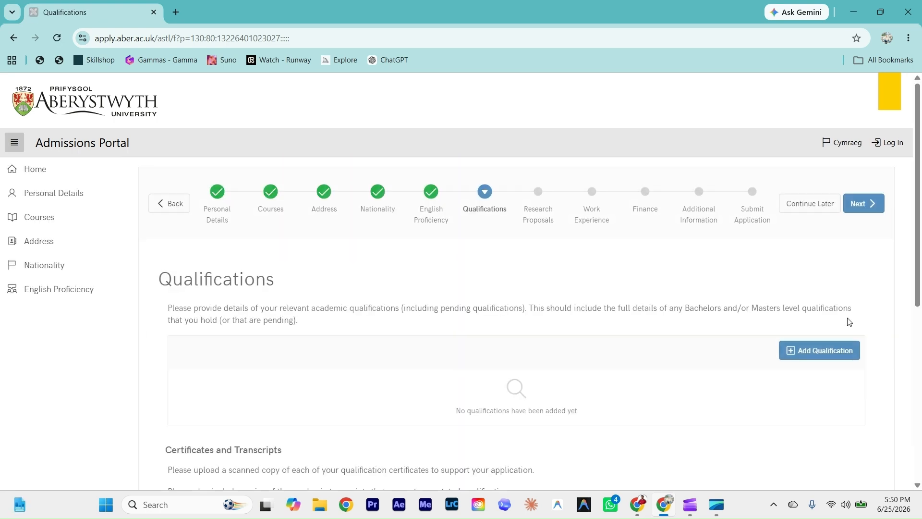
# Step: Start a new completed qualification titled Software Engineer in Software Engineering
pyautogui.scroll(-1, 361, 315)
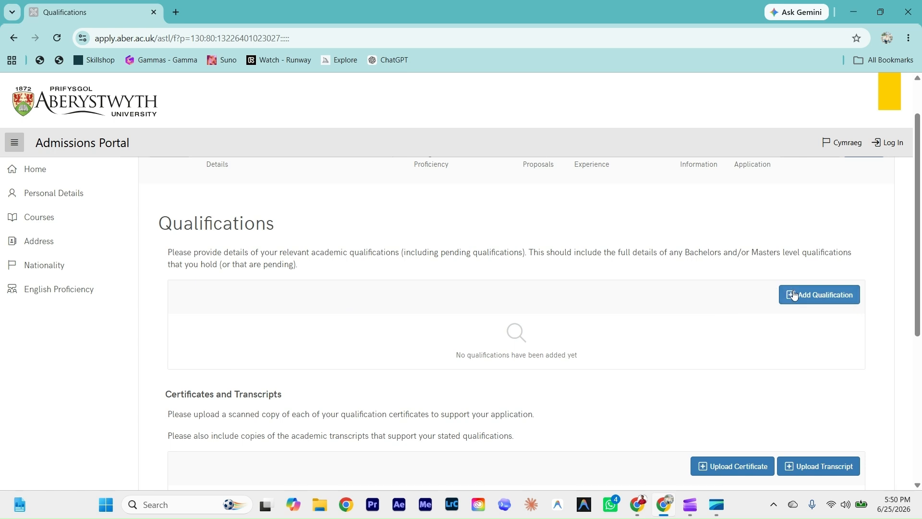
pyautogui.click(790, 295)
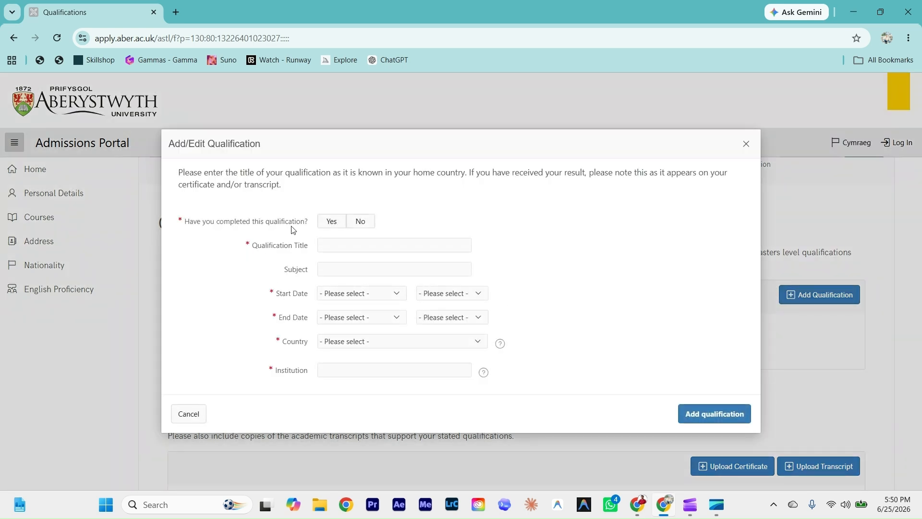
pyautogui.moveTo(337, 222); pyautogui.dragTo(331, 238)
pyautogui.click(336, 247)
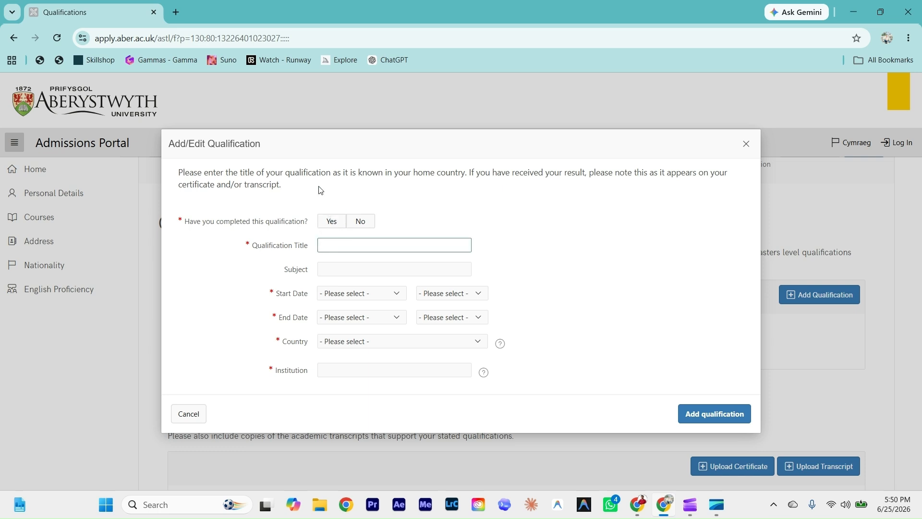
pyautogui.write('sOFT')
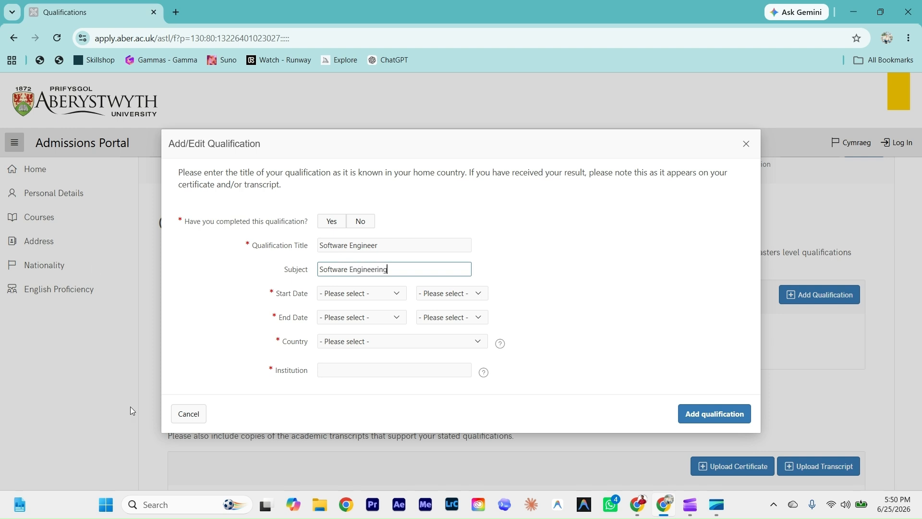
# Step: Set the qualification dates from November 2020 to December 2024
pyautogui.click(397, 294)
pyautogui.click(332, 366)
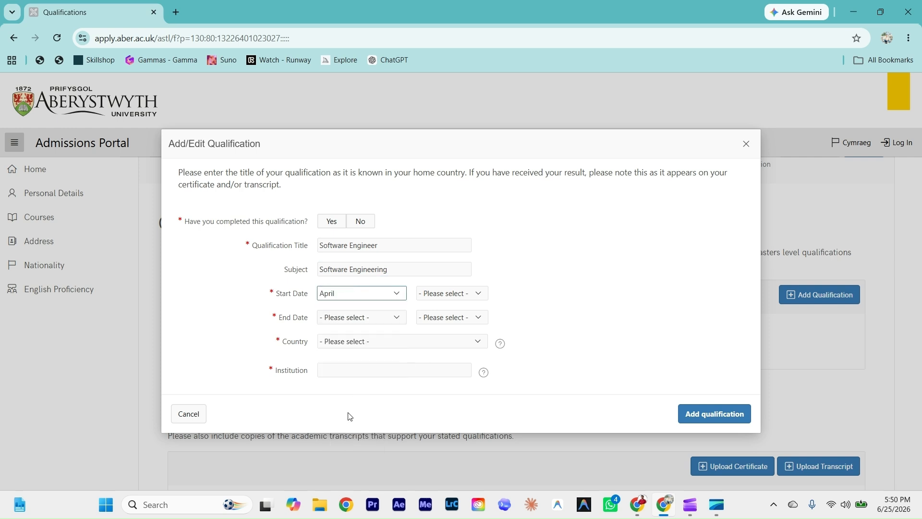
pyautogui.click(346, 294)
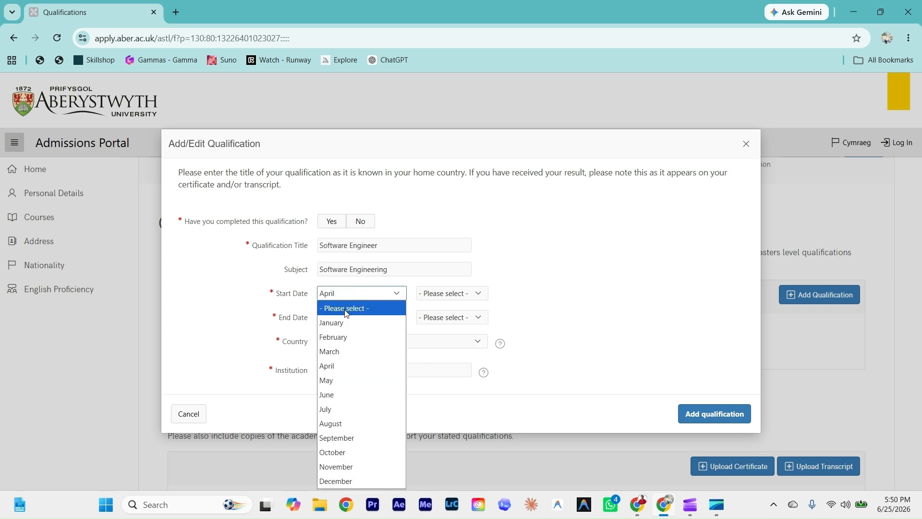
pyautogui.click(349, 465)
pyautogui.click(438, 295)
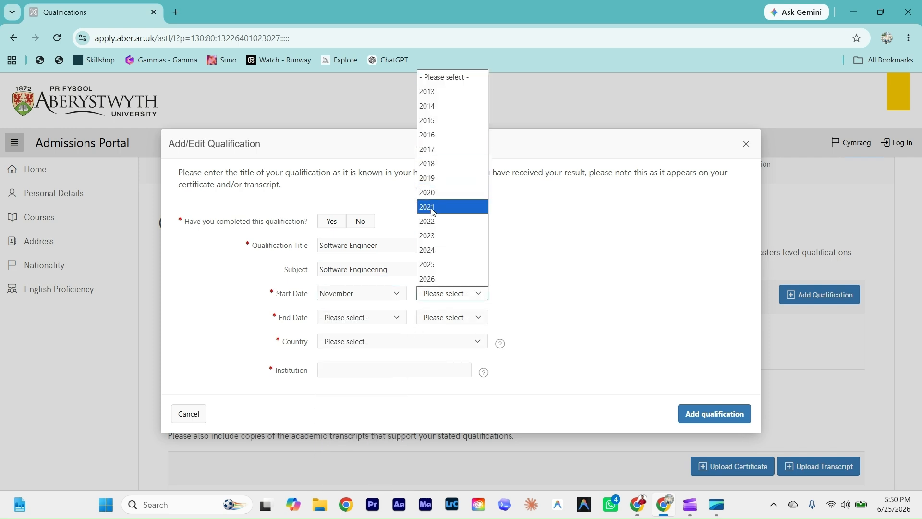
pyautogui.click(432, 192)
pyautogui.click(344, 318)
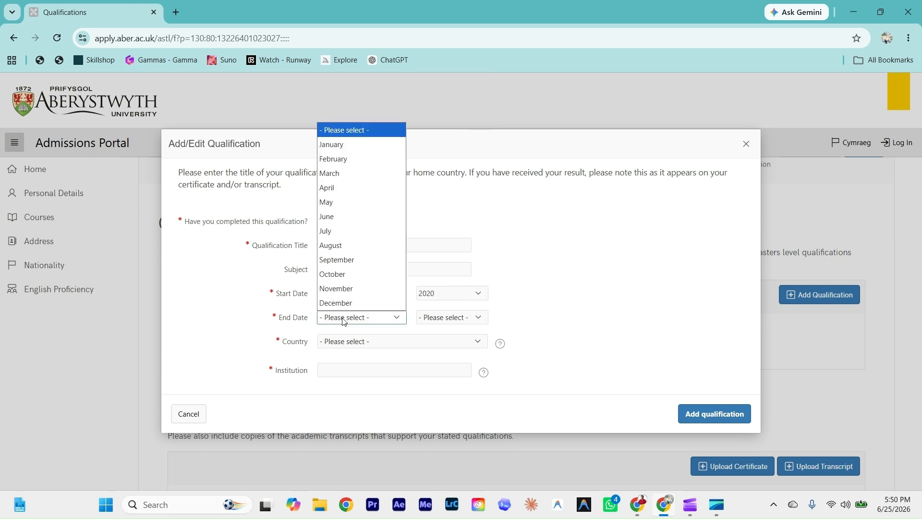
pyautogui.click(340, 302)
pyautogui.click(453, 323)
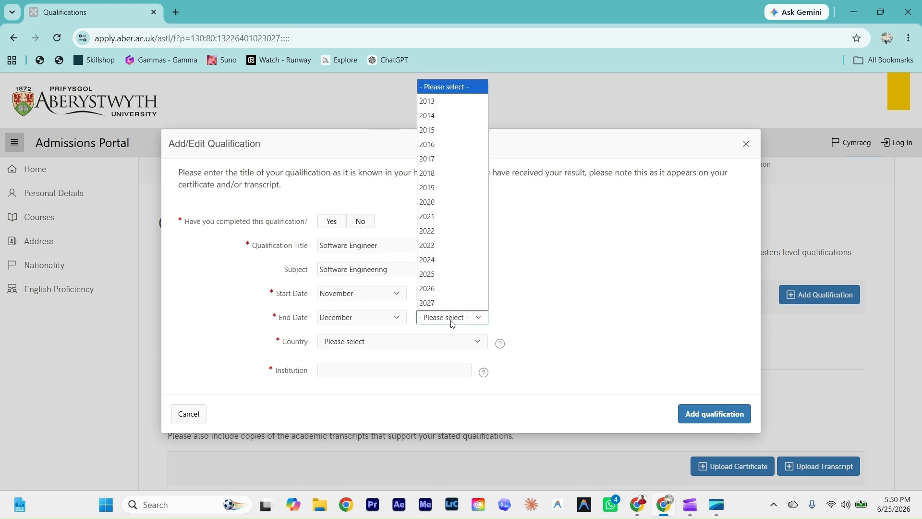
pyautogui.click(433, 262)
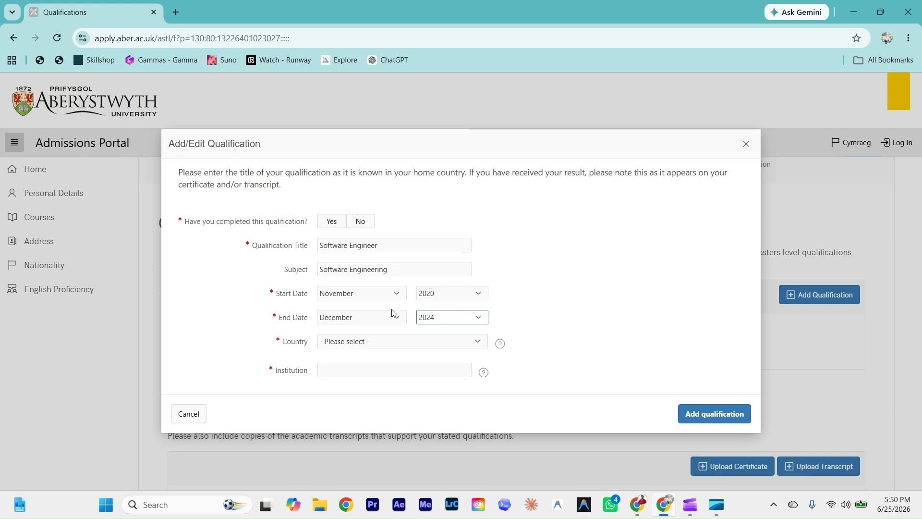
# Step: Set the country to Pakistan and the institution to 'Univeristy of lahore'
pyautogui.click(356, 342)
pyautogui.scroll(-10, 369, 192)
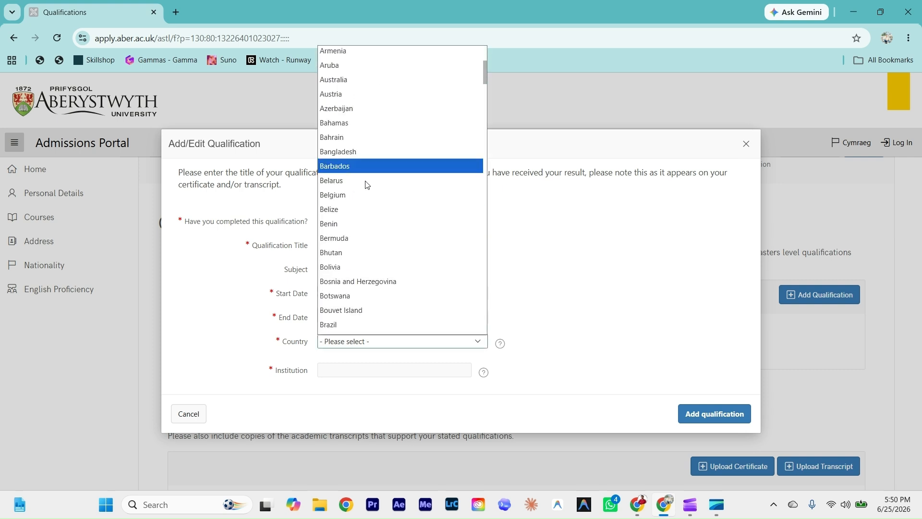
pyautogui.scroll(-15, 369, 240)
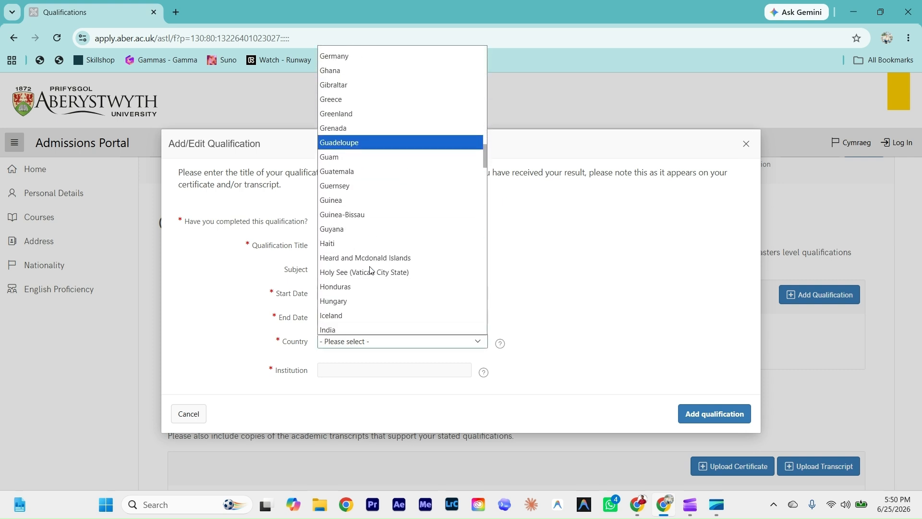
pyautogui.scroll(-8, 366, 283)
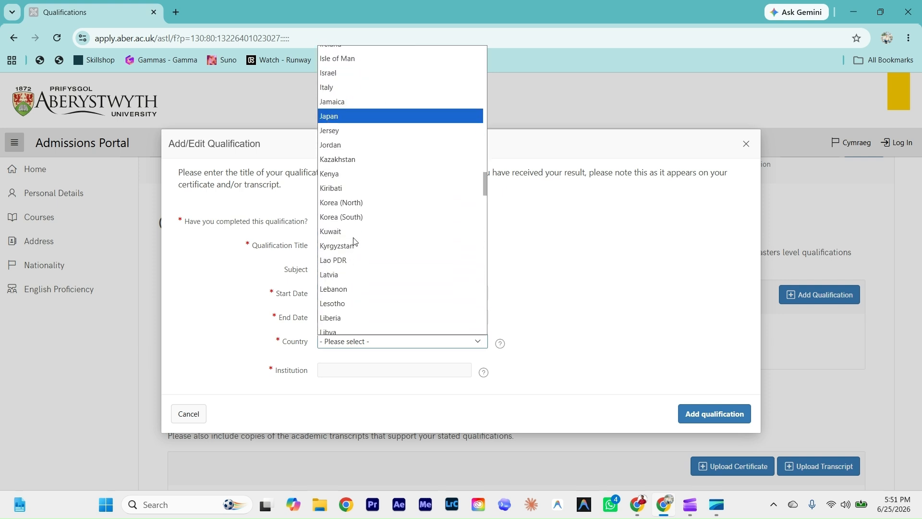
pyautogui.scroll(-9, 354, 270)
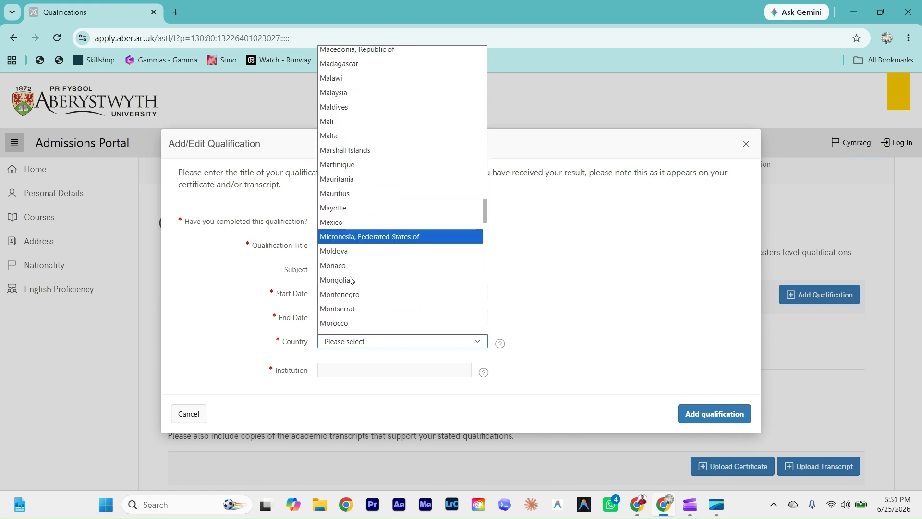
pyautogui.scroll(-4, 346, 284)
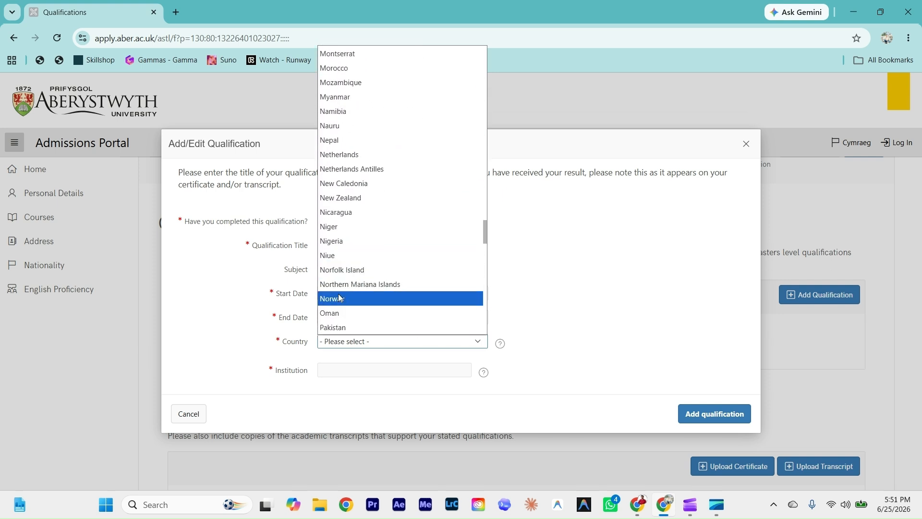
pyautogui.click(338, 306)
pyautogui.click(333, 368)
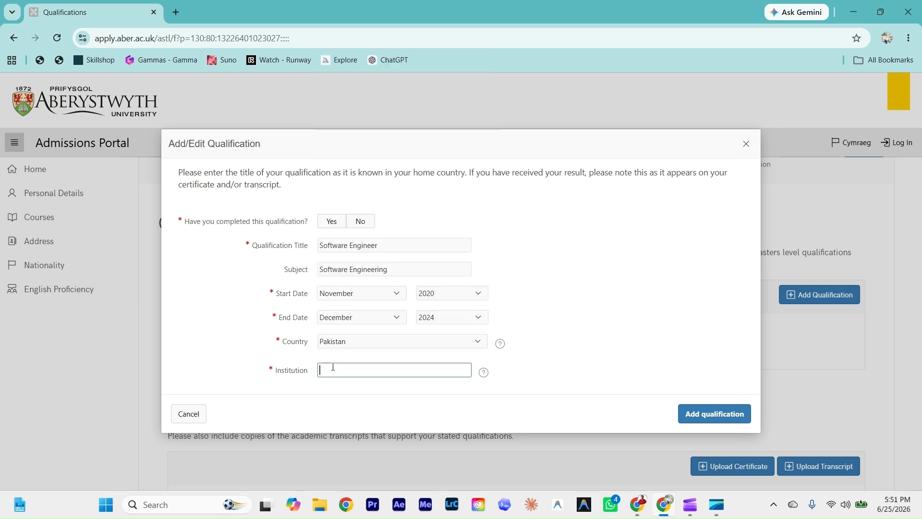
pyautogui.write('Unive')
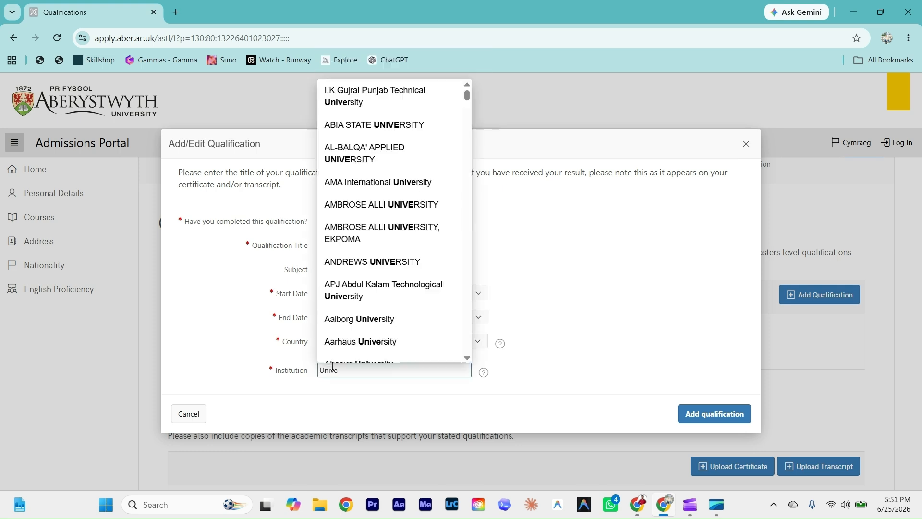
pyautogui.write('risty of lahore')
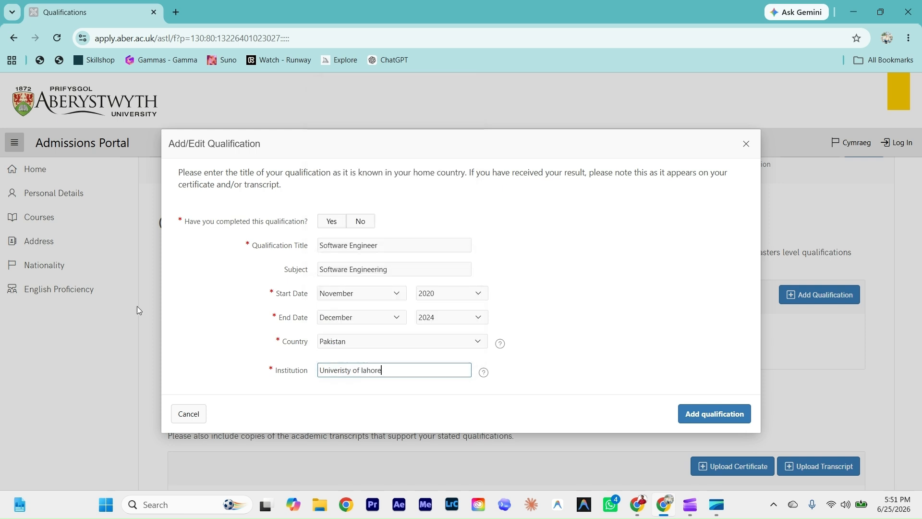
pyautogui.click(215, 320)
# Step: Mark the qualification completed, enter grade 3.5, fix the end year to 2024, and save it
pyautogui.click(705, 414)
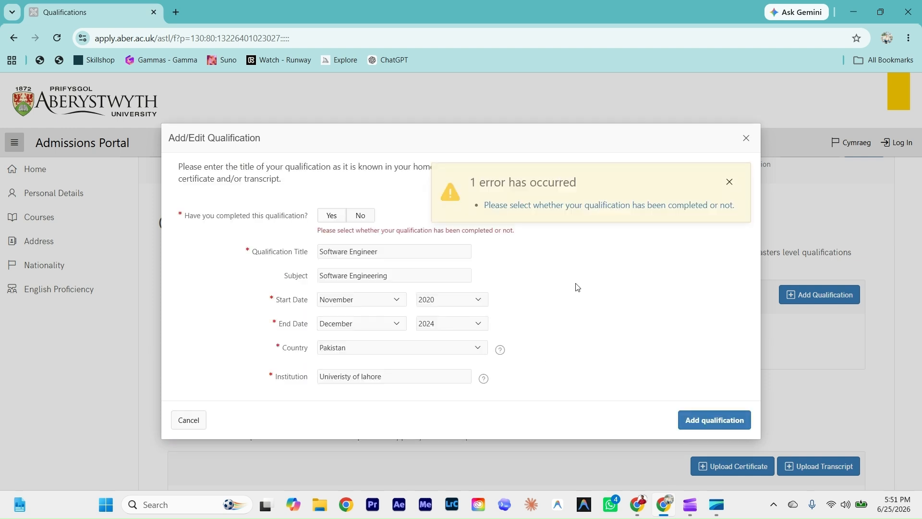
pyautogui.click(331, 215)
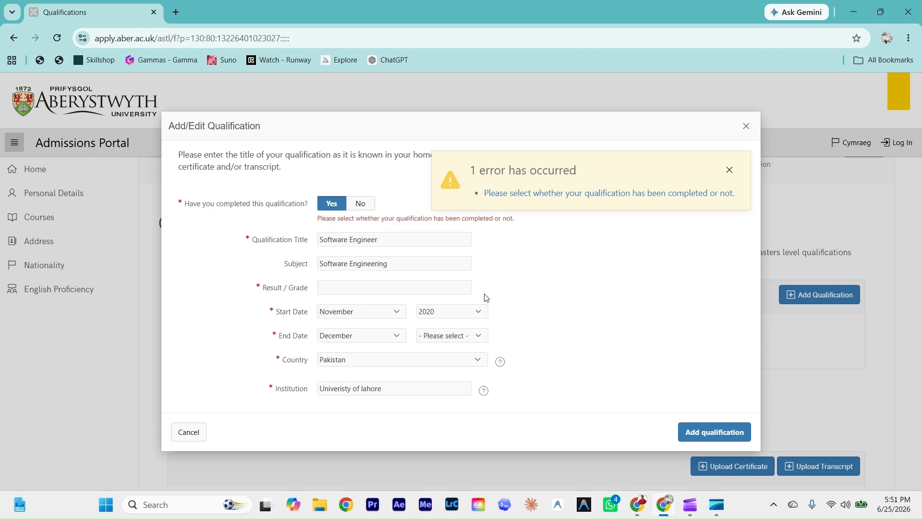
pyautogui.click(334, 289)
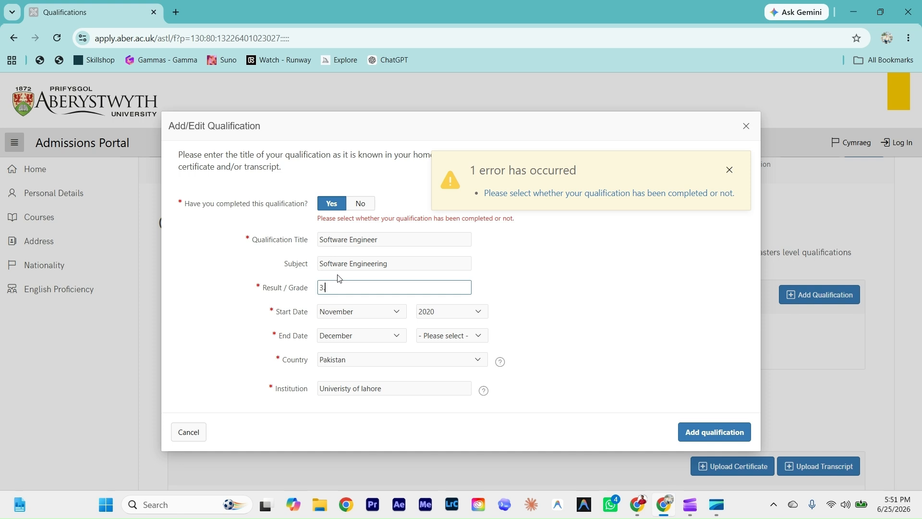
pyautogui.click(210, 319)
pyautogui.click(713, 434)
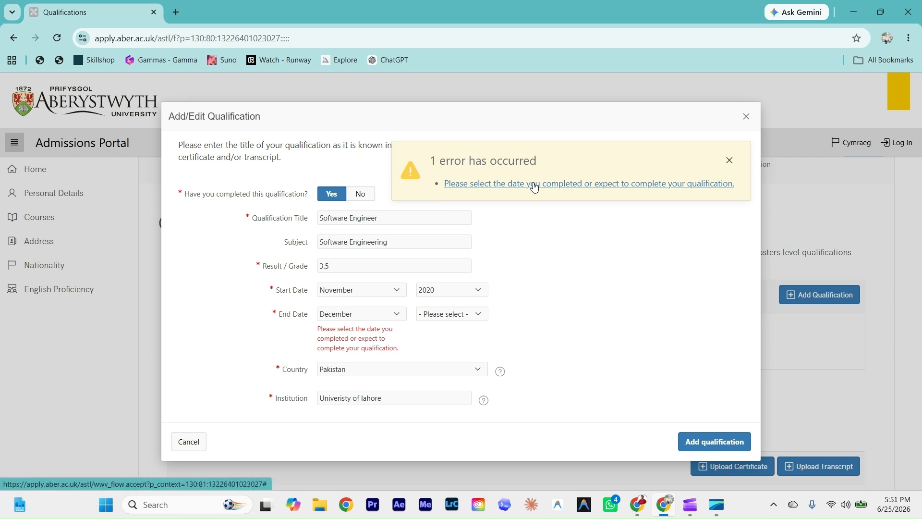
pyautogui.click(440, 315)
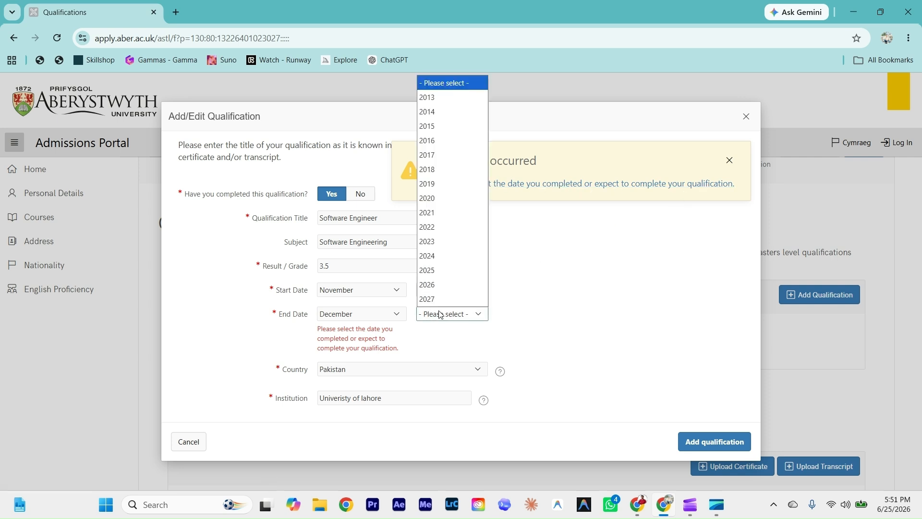
pyautogui.click(439, 253)
pyautogui.click(618, 341)
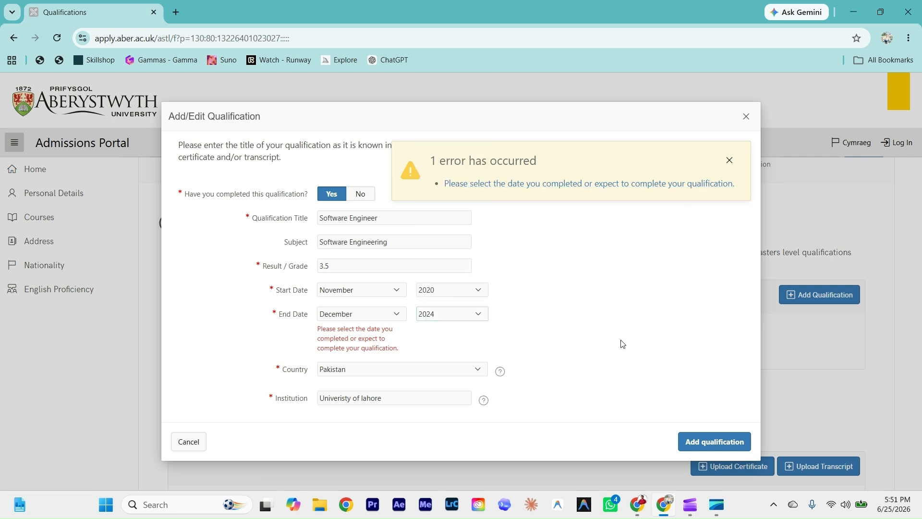
pyautogui.click(705, 441)
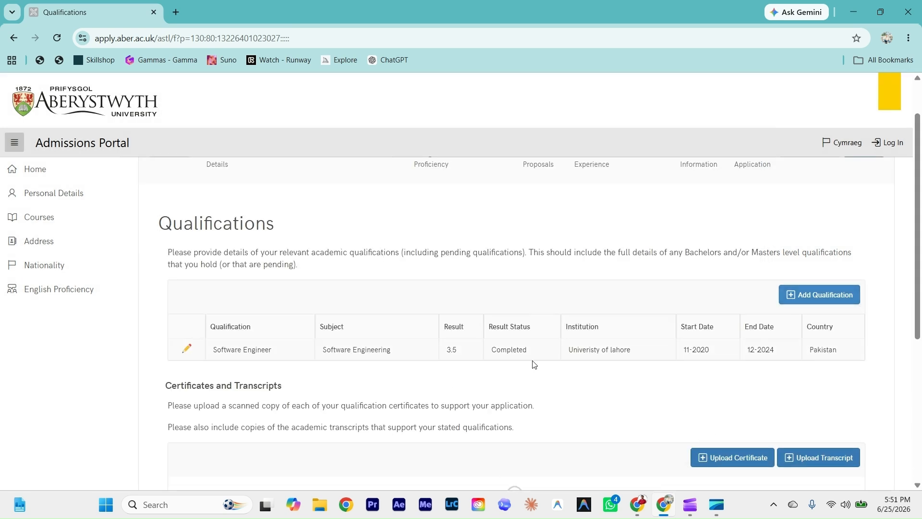
# Step: Upload the resume PDF as a qualification certificate
pyautogui.scroll(-2, 766, 350)
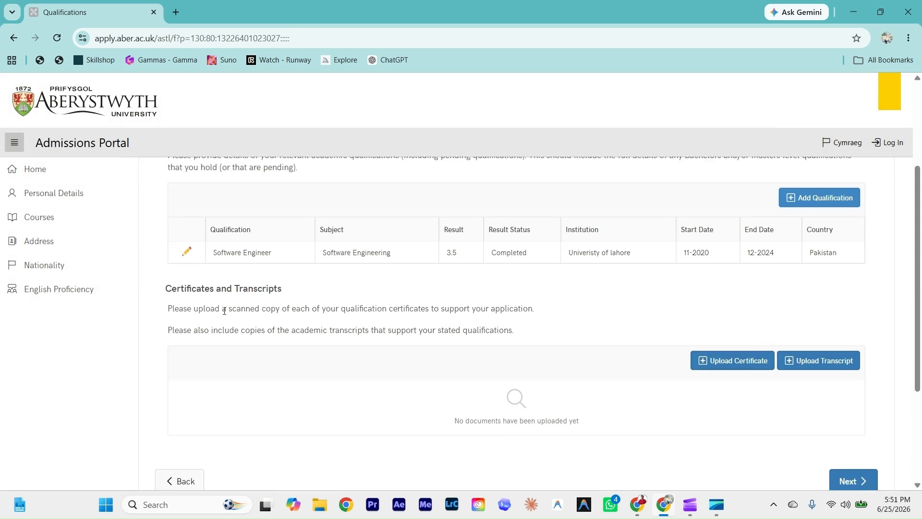
pyautogui.click(734, 362)
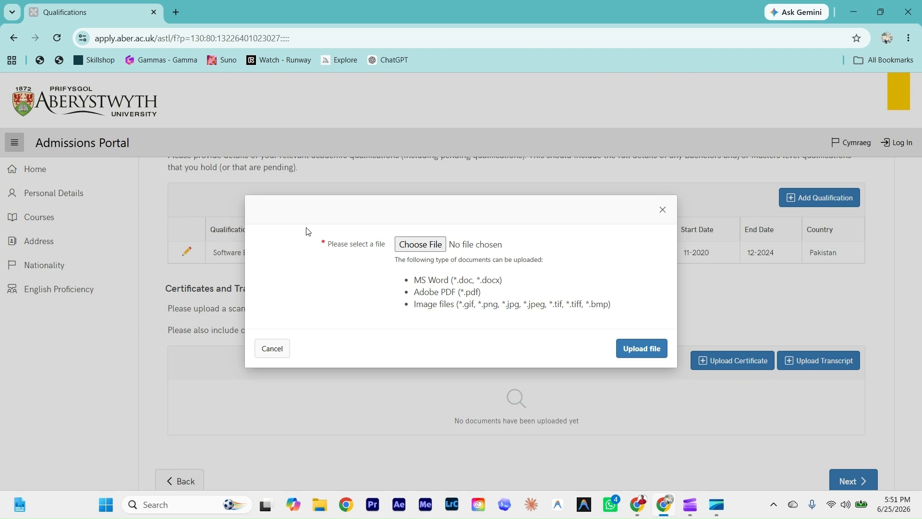
pyautogui.click(419, 245)
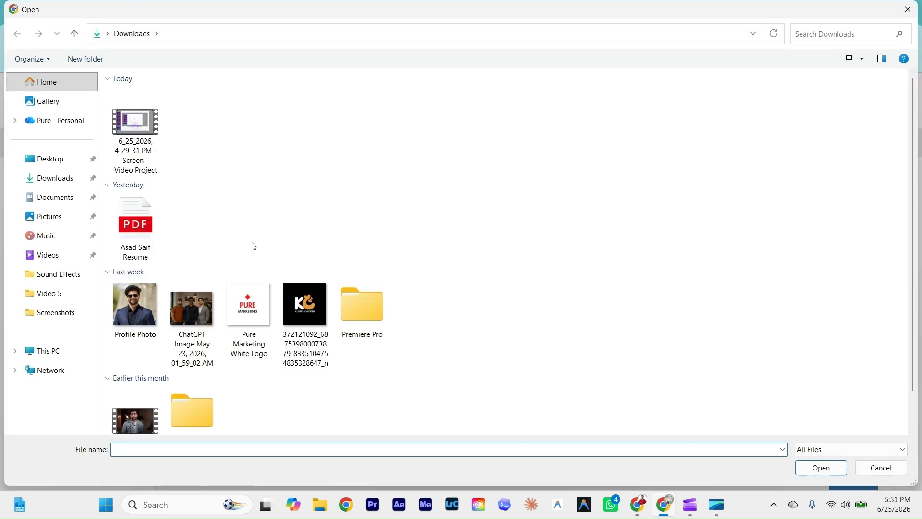
pyautogui.click(145, 258)
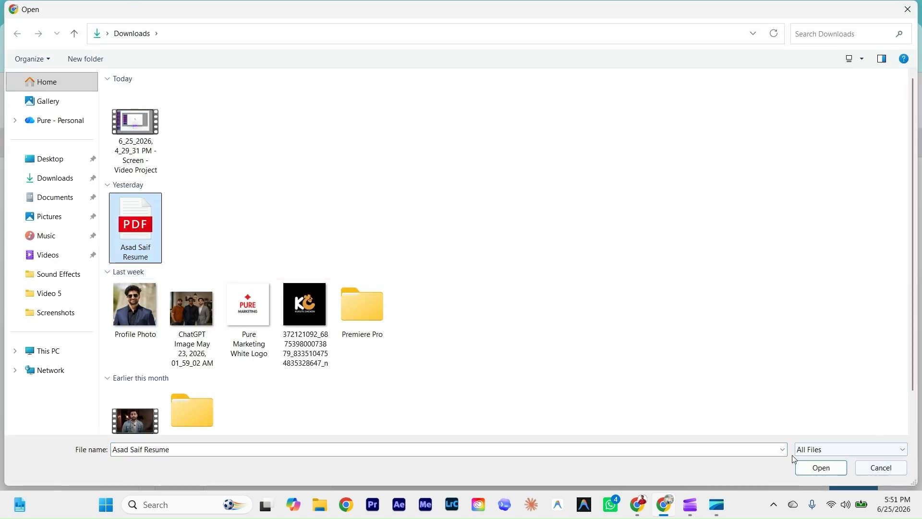
pyautogui.click(802, 466)
pyautogui.click(639, 350)
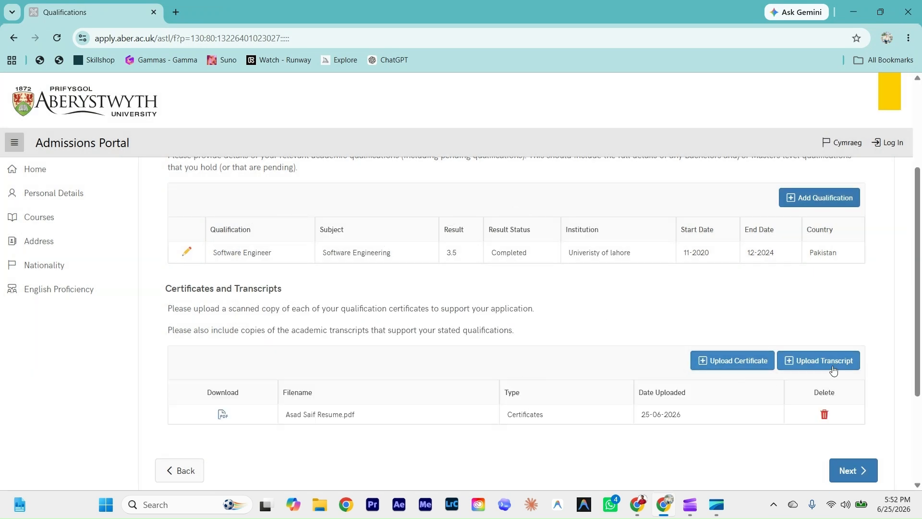
# Step: Upload the same resume PDF as an academic transcript
pyautogui.click(788, 361)
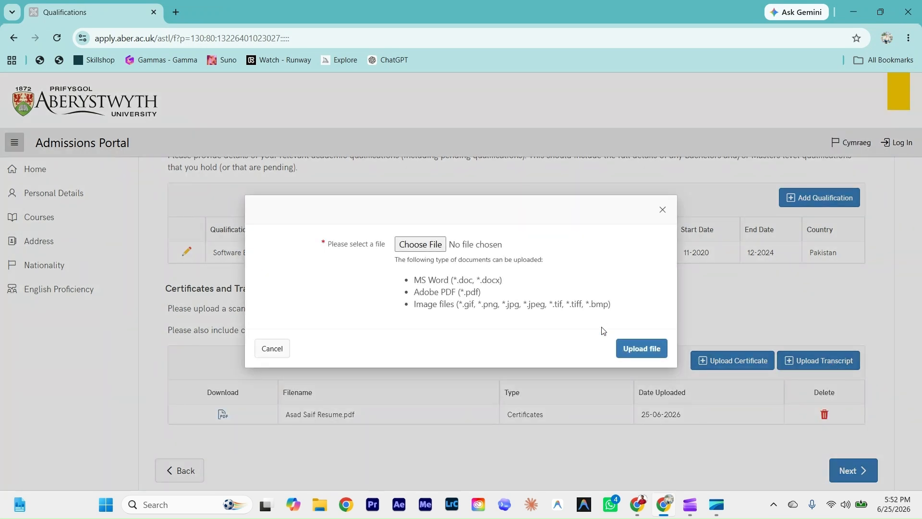
pyautogui.click(422, 245)
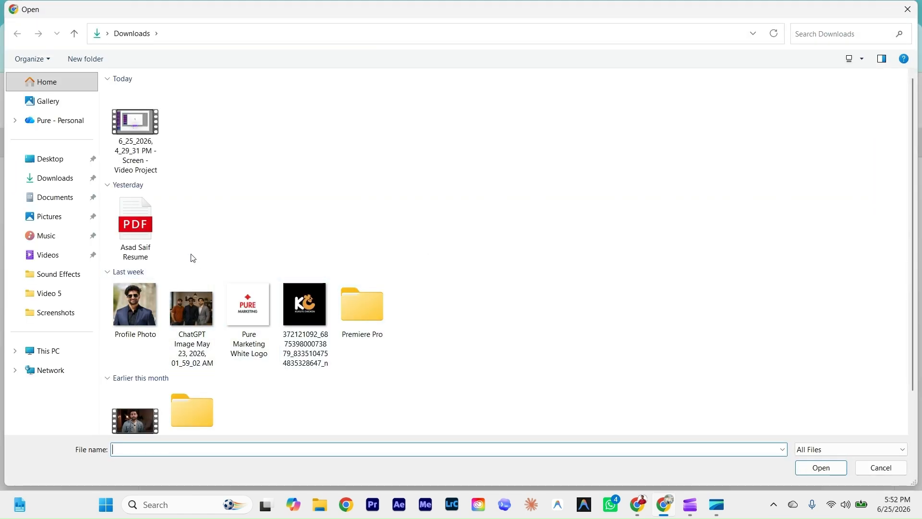
pyautogui.click(140, 217)
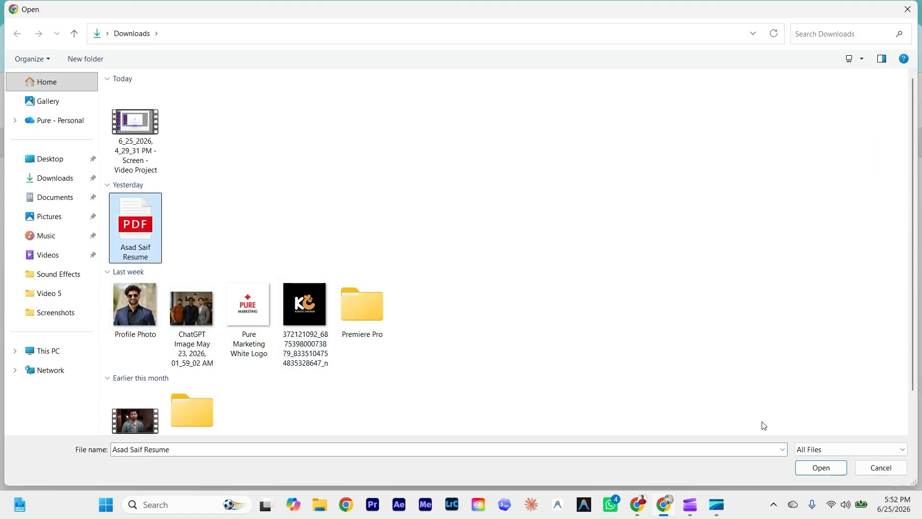
pyautogui.click(830, 469)
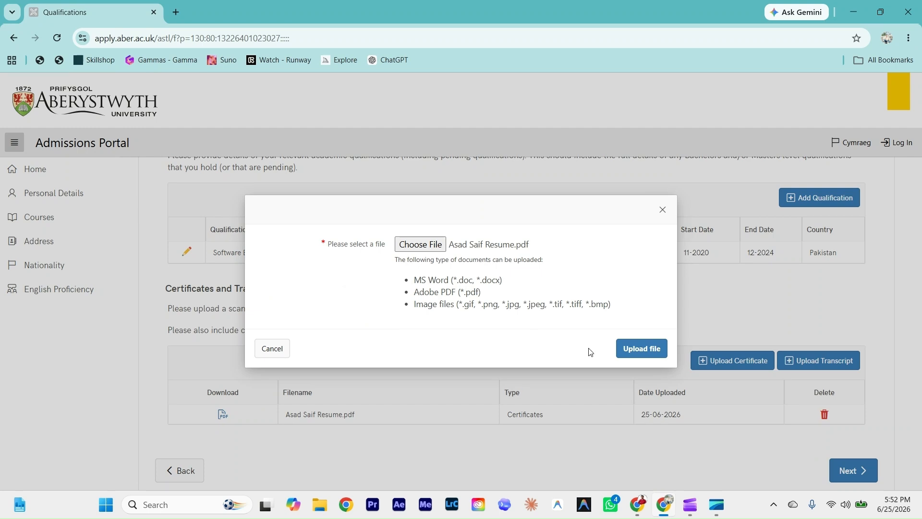
pyautogui.click(641, 348)
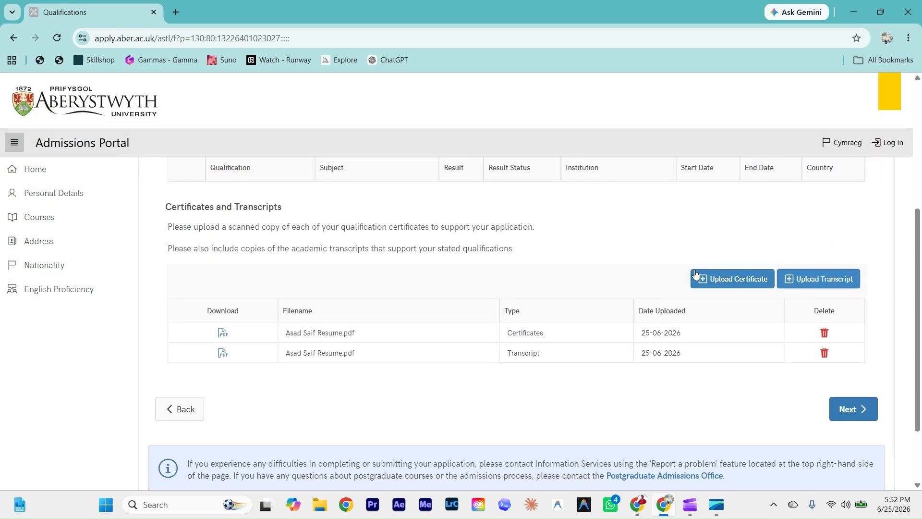
pyautogui.scroll(4, 576, 360)
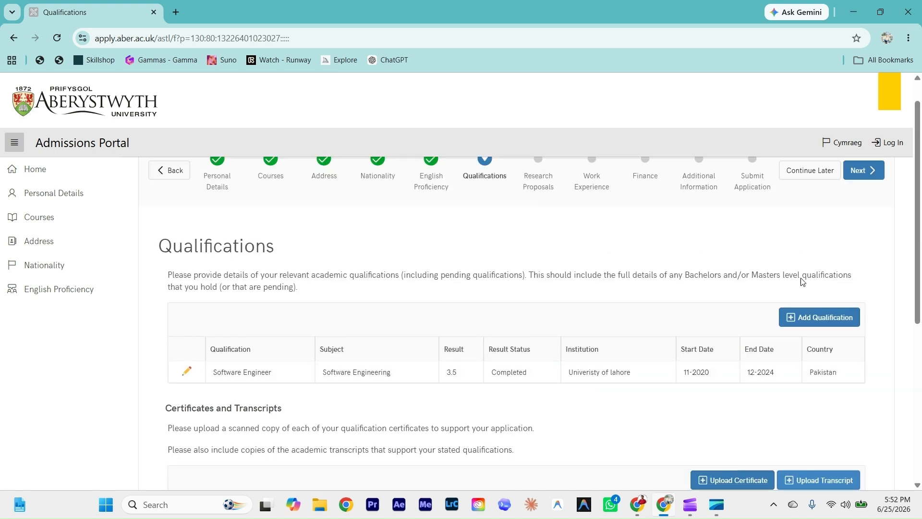
pyautogui.scroll(-6, 802, 281)
# Step: Advance to Research Proposals and choose to submit your own project proposal
pyautogui.click(849, 325)
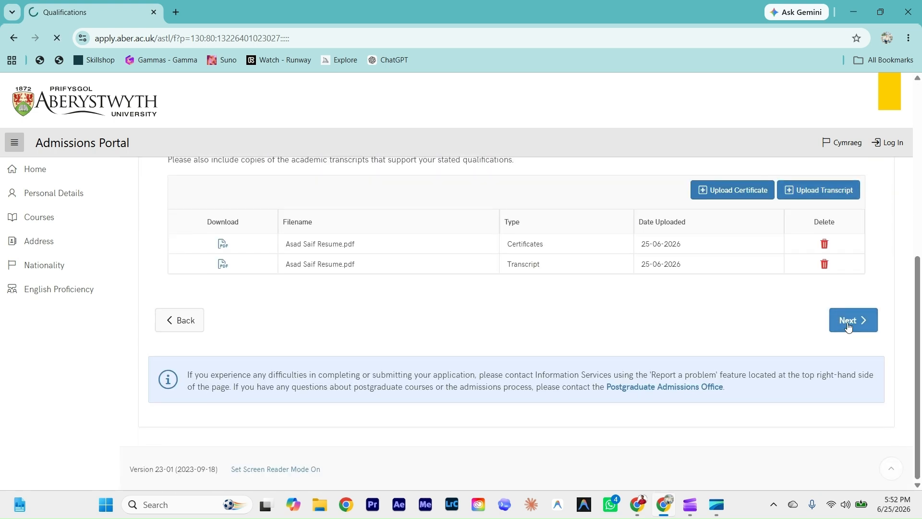
pyautogui.scroll(-1, 273, 325)
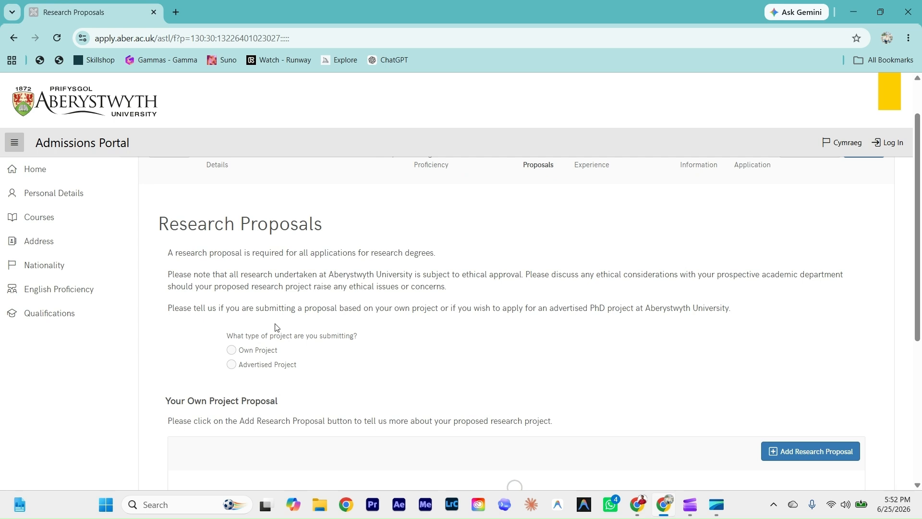
pyautogui.scroll(1, 282, 309)
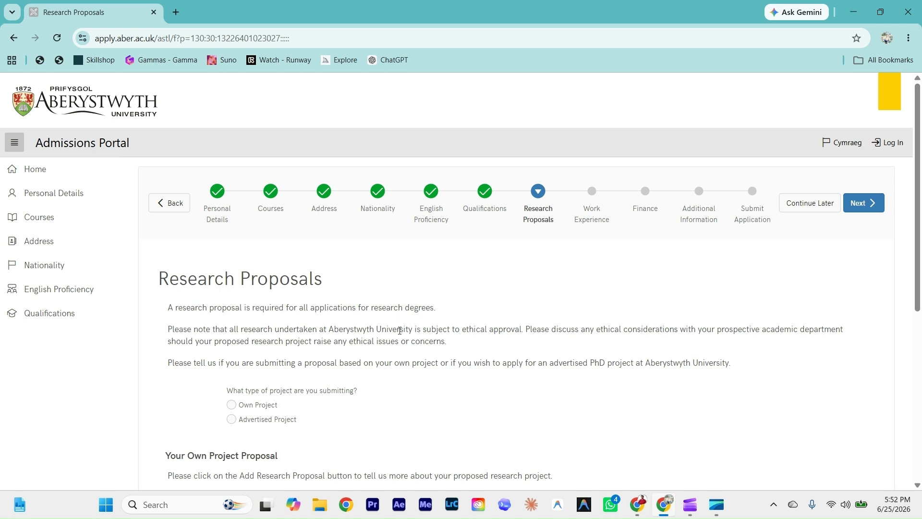
pyautogui.scroll(-1, 399, 331)
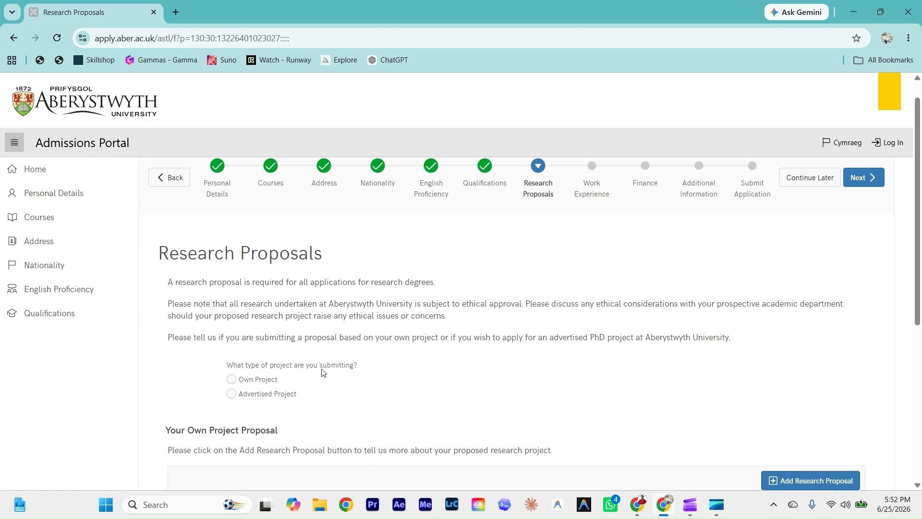
pyautogui.scroll(-1, 322, 373)
pyautogui.click(231, 351)
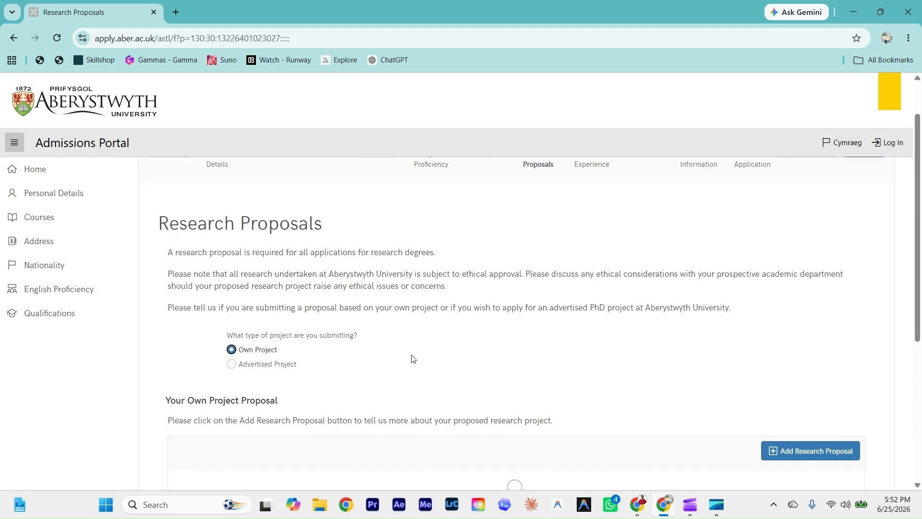
pyautogui.scroll(-2, 413, 356)
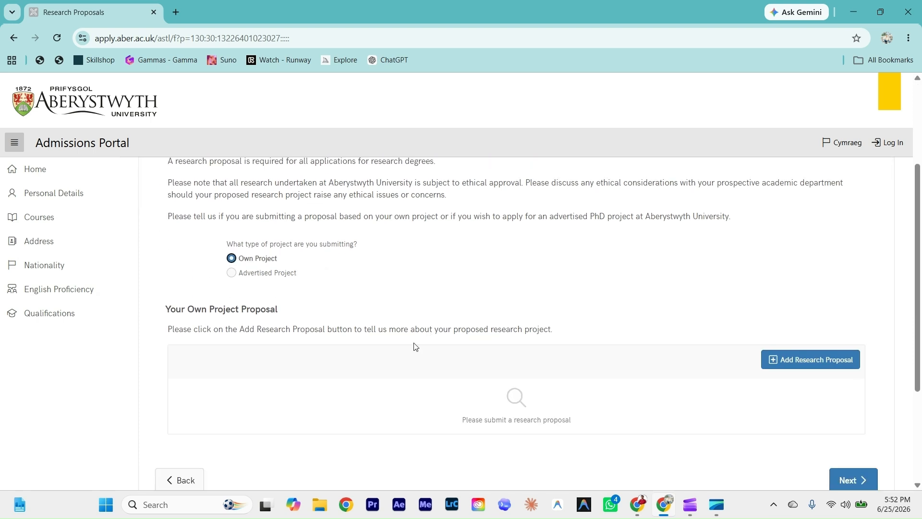
# Step: Add a research proposal titled Artificial Intelligence with the supervisor's name and the resume PDF attached
pyautogui.click(803, 350)
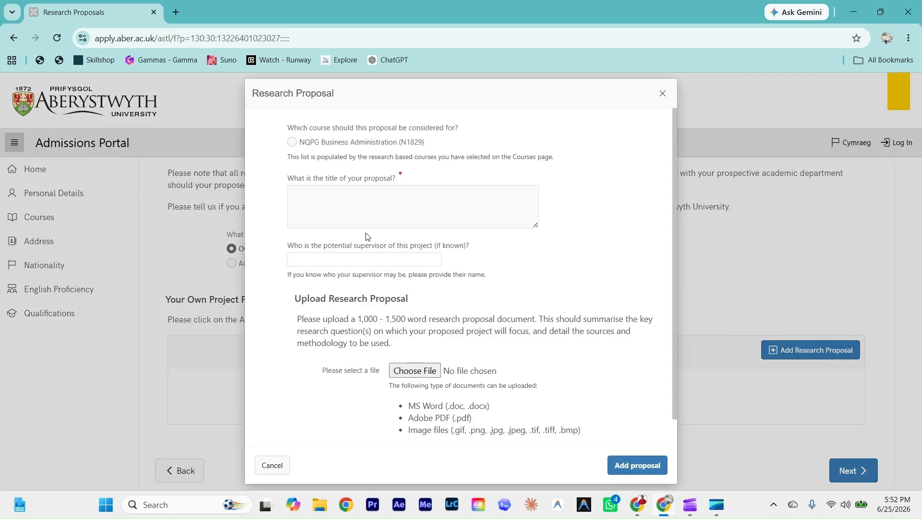
pyautogui.click(326, 212)
pyautogui.write('Artificial Intelligence')
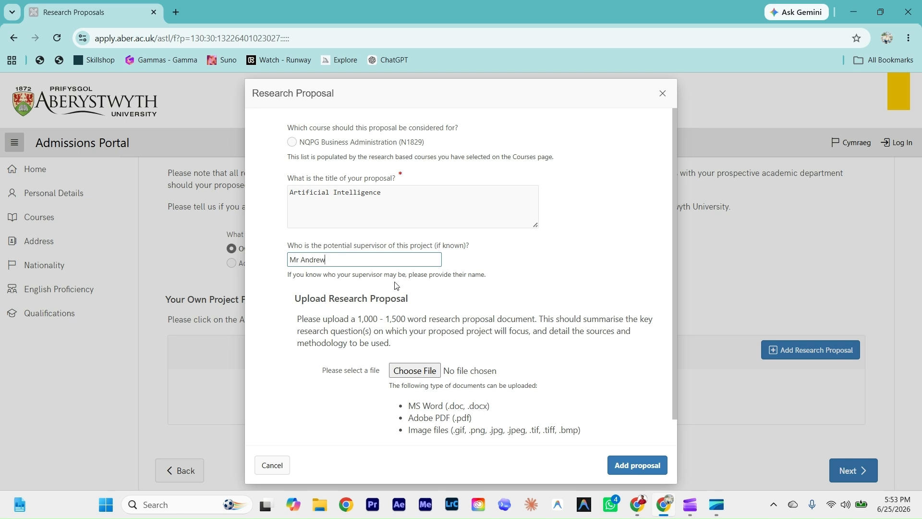
pyautogui.click(553, 279)
pyautogui.scroll(-1, 553, 279)
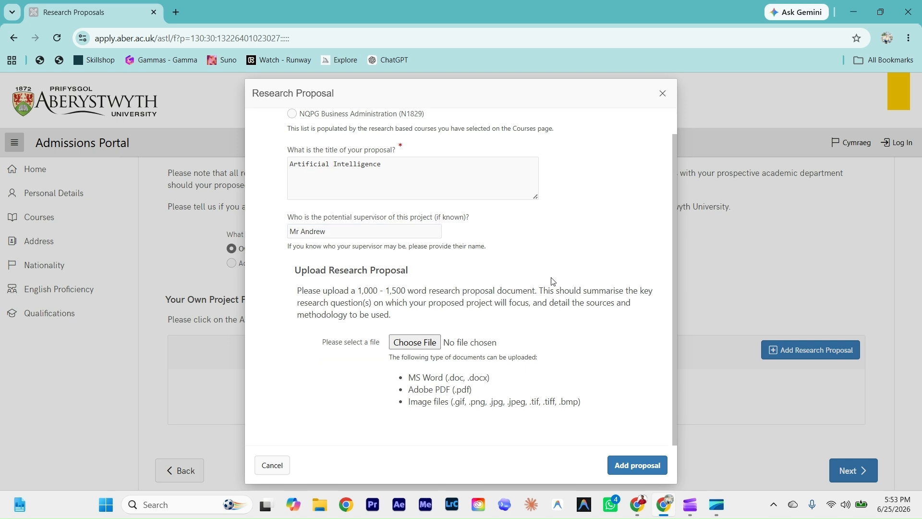
pyautogui.click(408, 346)
pyautogui.click(151, 203)
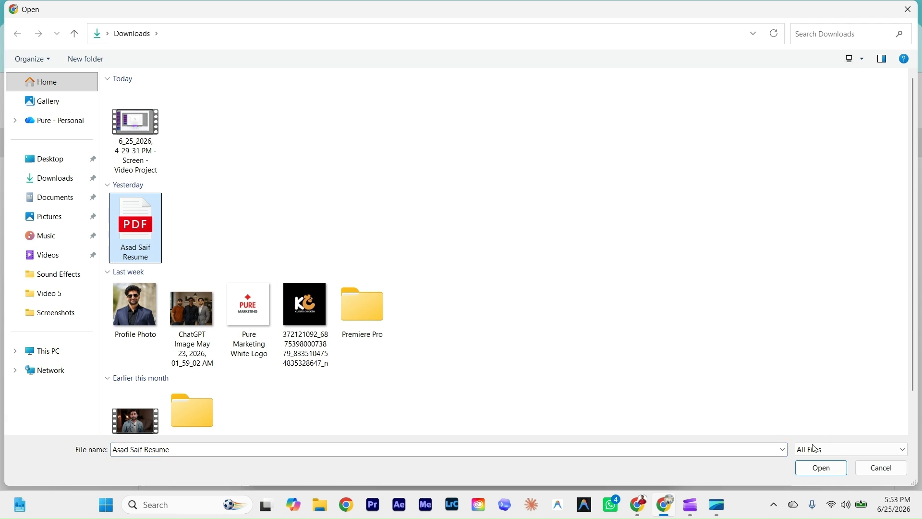
pyautogui.click(802, 471)
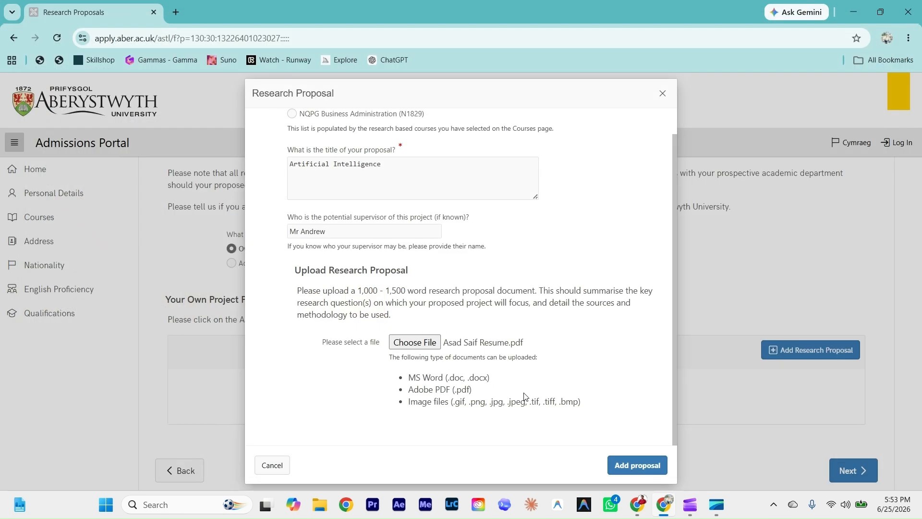
# Step: Set the proposal's course to NQPG Business Administration, save it, and continue to Work Experience
pyautogui.click(627, 466)
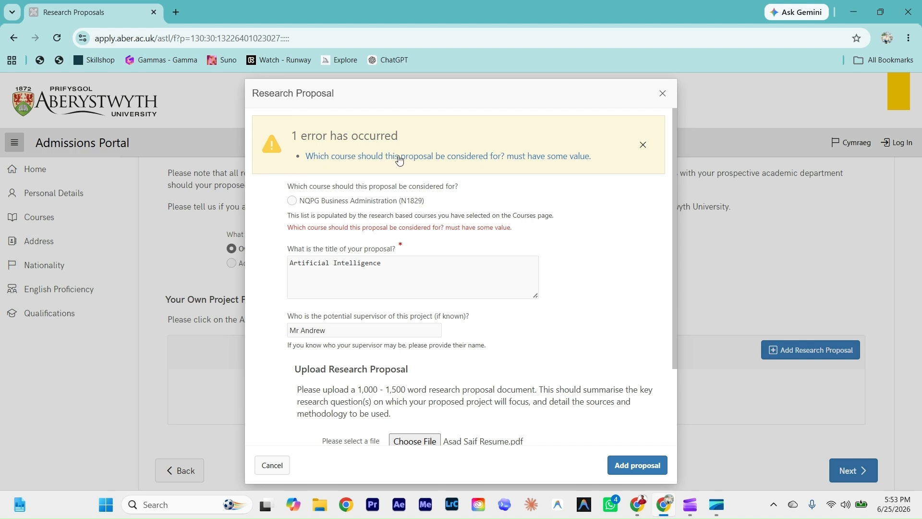
pyautogui.scroll(-2, 572, 226)
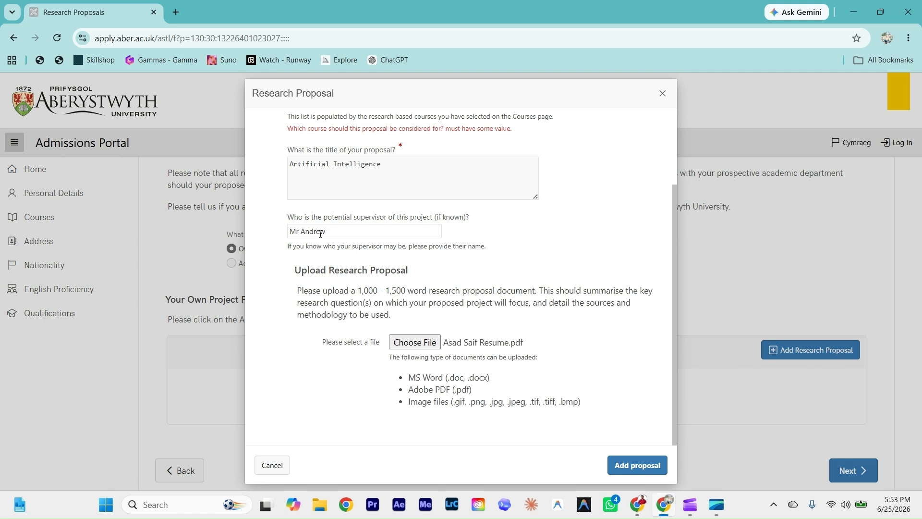
pyautogui.scroll(1, 321, 234)
pyautogui.click(292, 142)
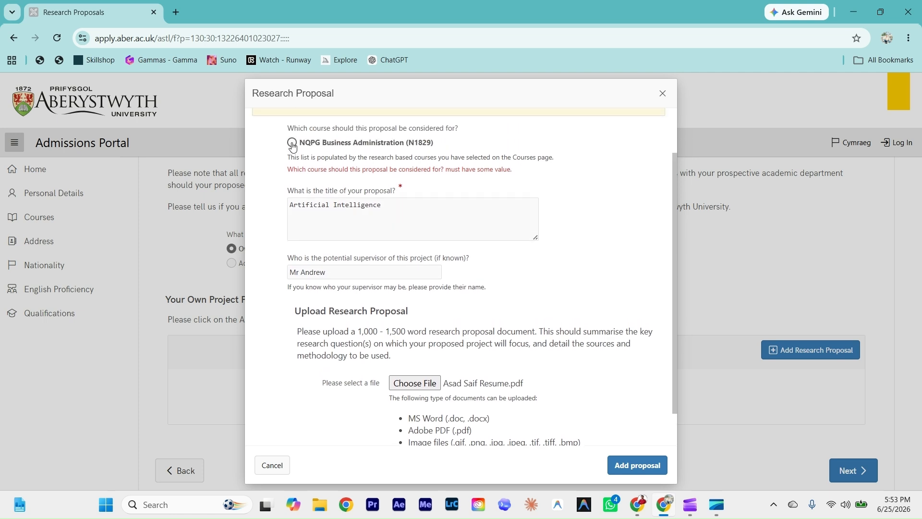
pyautogui.scroll(-1, 581, 439)
pyautogui.click(638, 465)
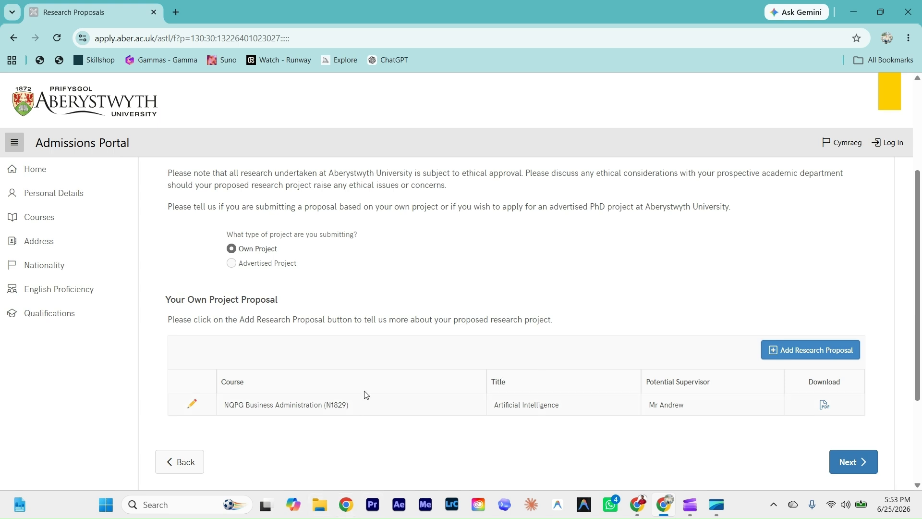
pyautogui.scroll(-2, 477, 292)
pyautogui.click(859, 353)
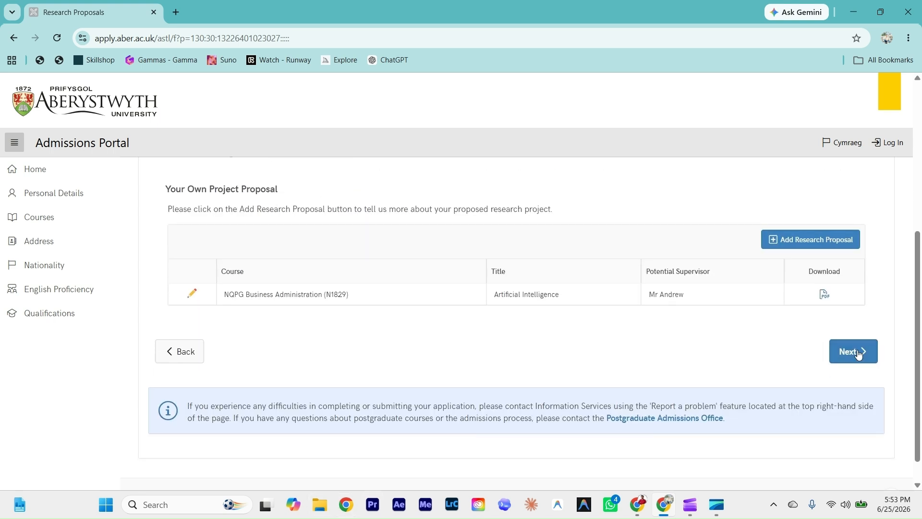
pyautogui.scroll(-1, 480, 329)
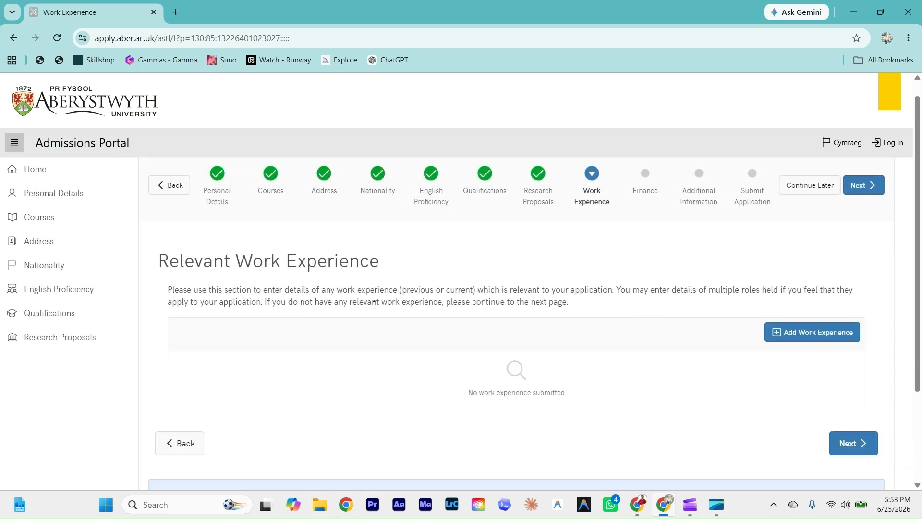
# Step: Open a new Work Experience Details form, leaving job title and other fields empty
pyautogui.click(811, 333)
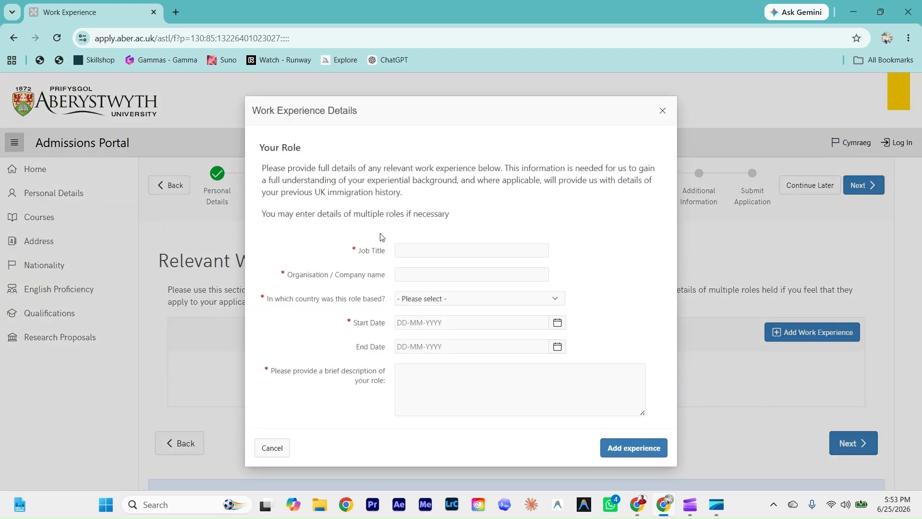
pyautogui.click(413, 249)
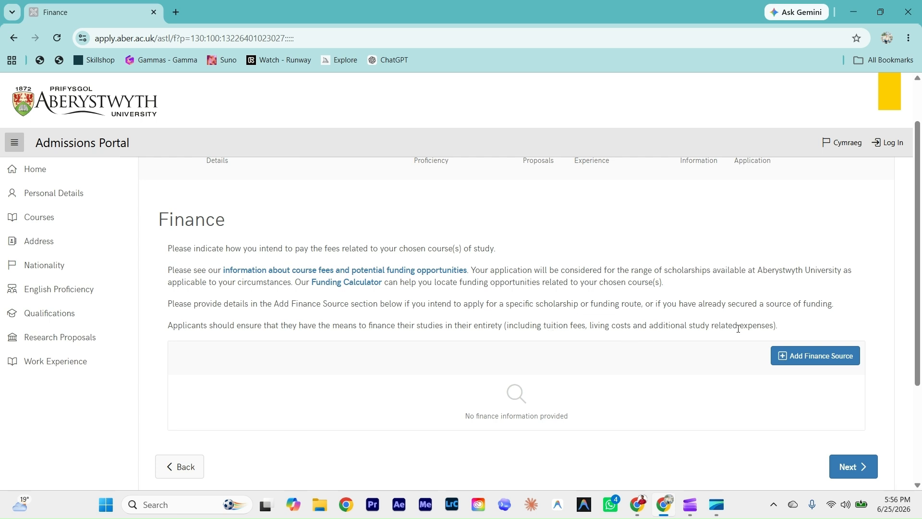
# Step: Add a secured Self finance source described N/A, then continue to Additional Supporting Information
pyautogui.click(809, 354)
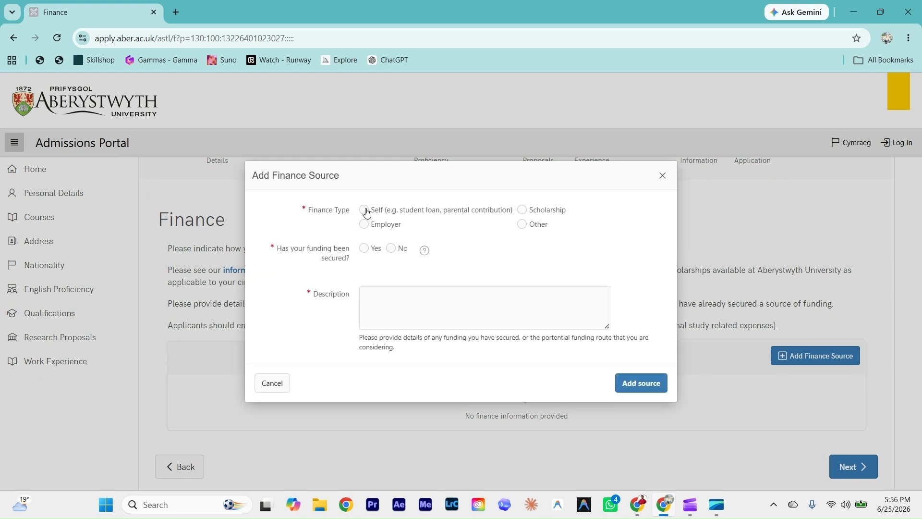
pyautogui.click(366, 212)
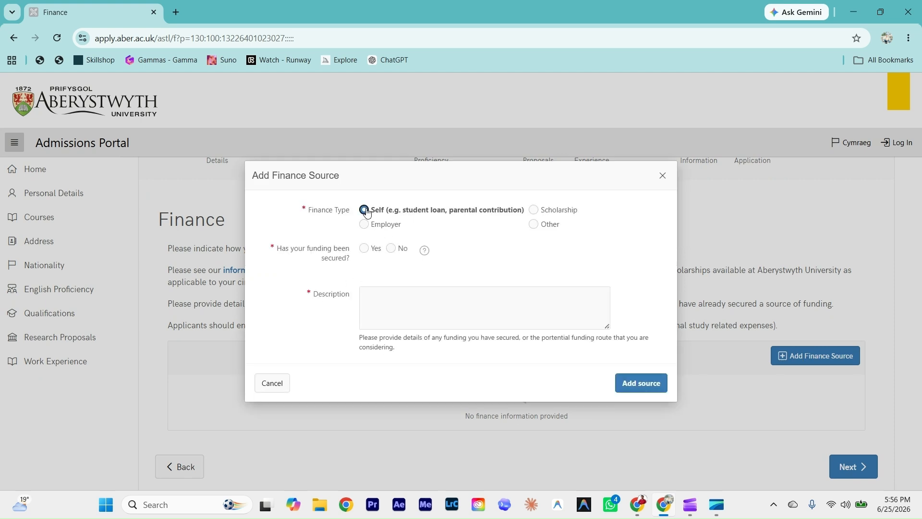
pyautogui.click(536, 210)
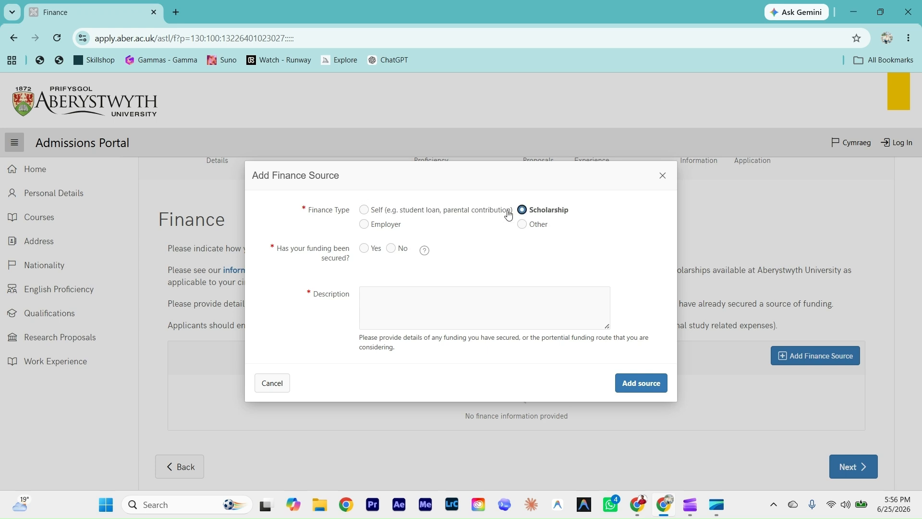
pyautogui.click(363, 210)
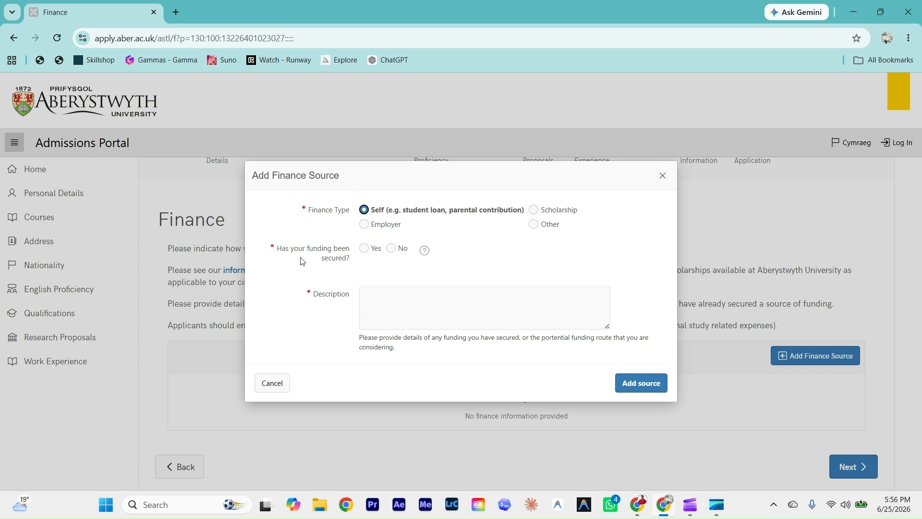
pyautogui.click(365, 249)
pyautogui.click(389, 304)
pyautogui.write('N/A')
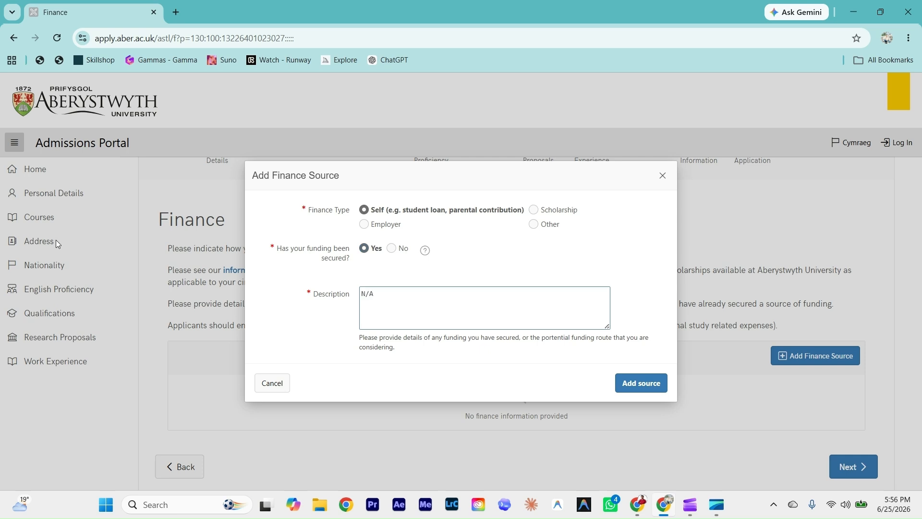
pyautogui.click(519, 365)
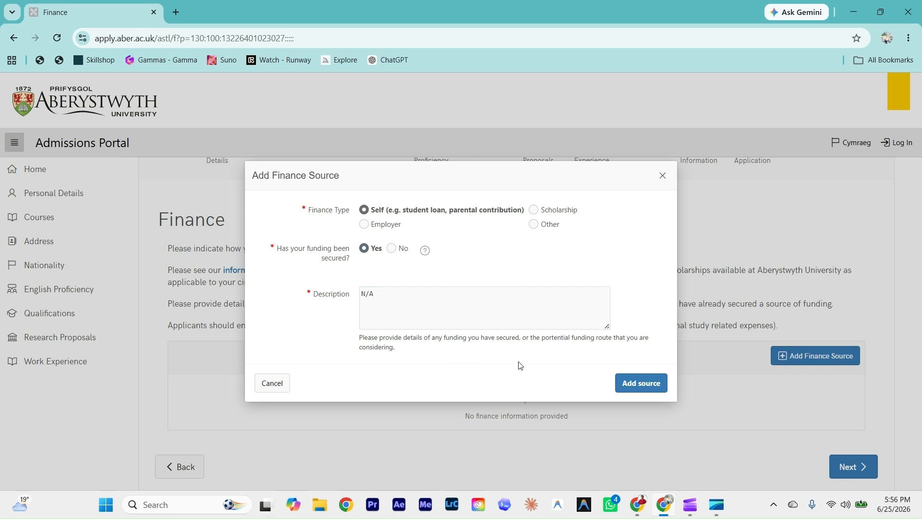
pyautogui.click(643, 388)
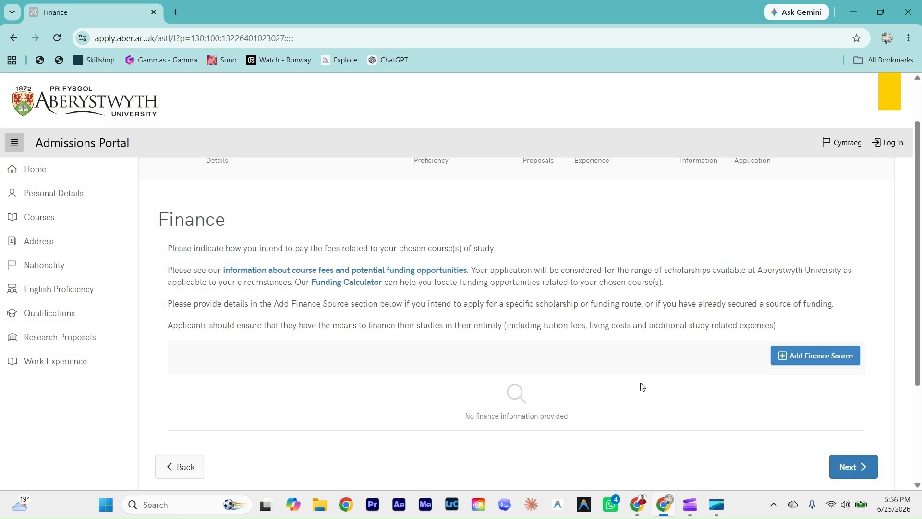
pyautogui.scroll(-2, 809, 414)
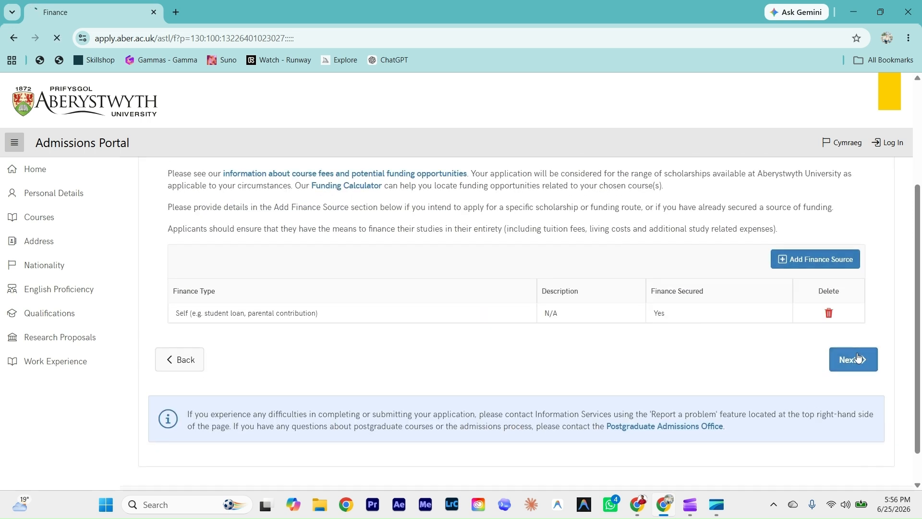
pyautogui.click(849, 358)
pyautogui.scroll(-1, 803, 266)
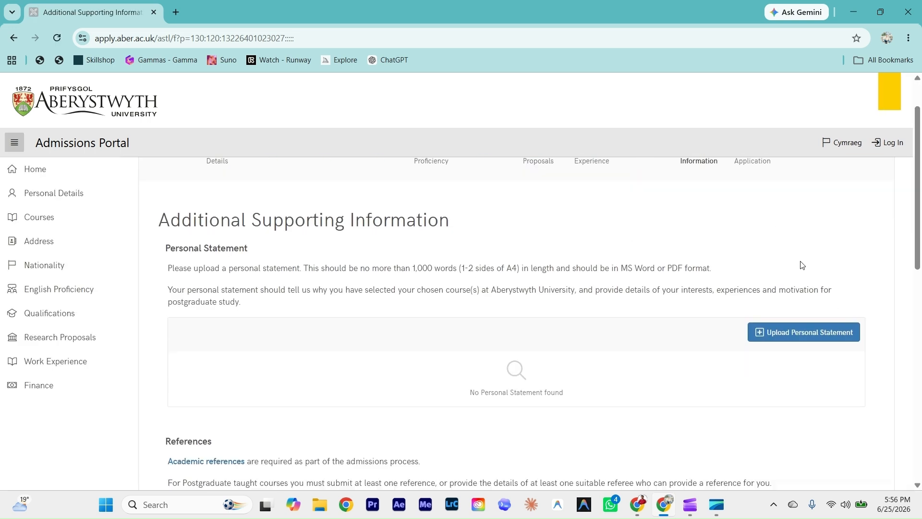
# Step: Upload the resume PDF as the personal statement
pyautogui.click(799, 334)
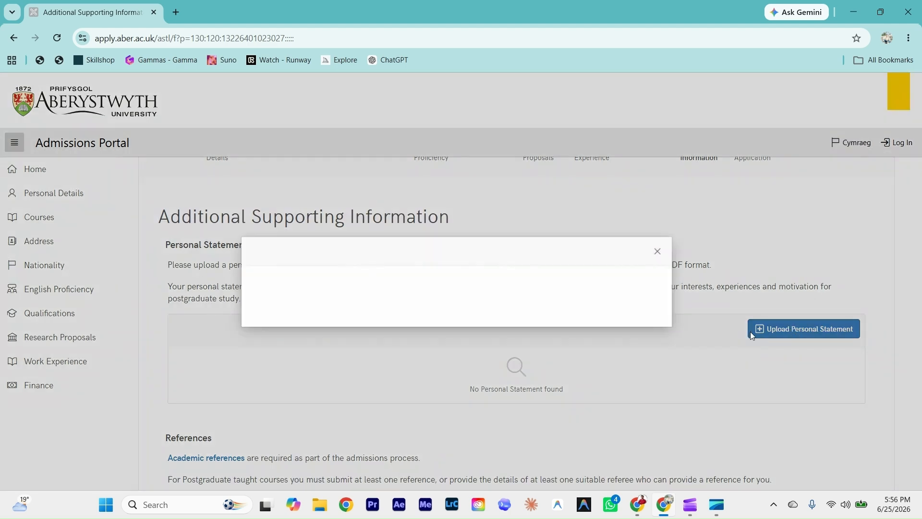
pyautogui.click(426, 246)
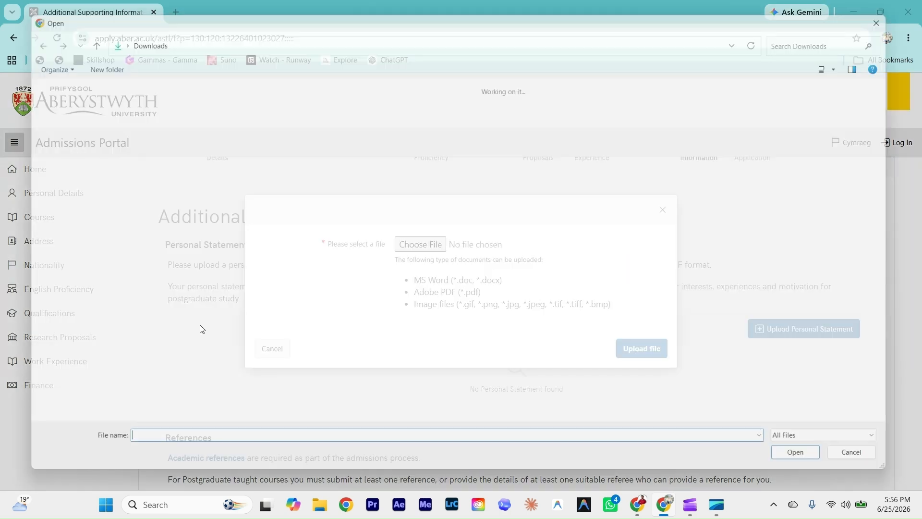
pyautogui.click(137, 226)
pyautogui.click(797, 473)
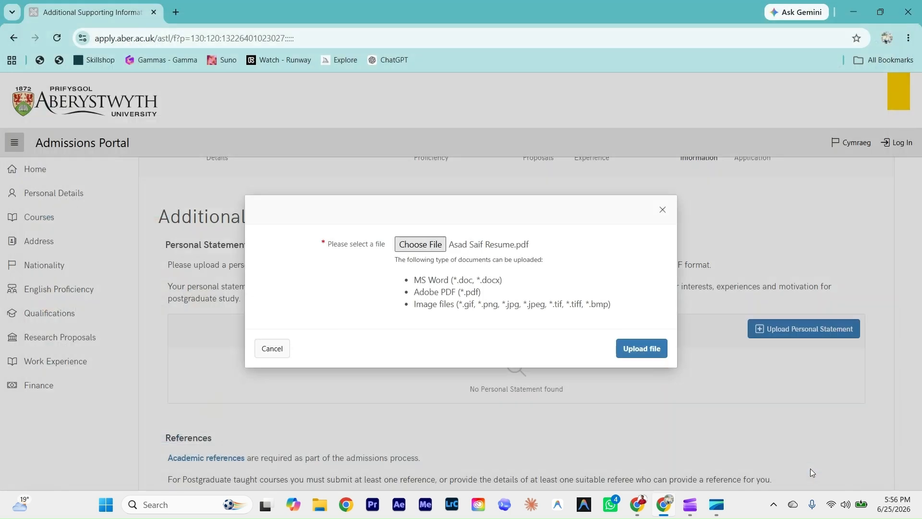
pyautogui.click(633, 350)
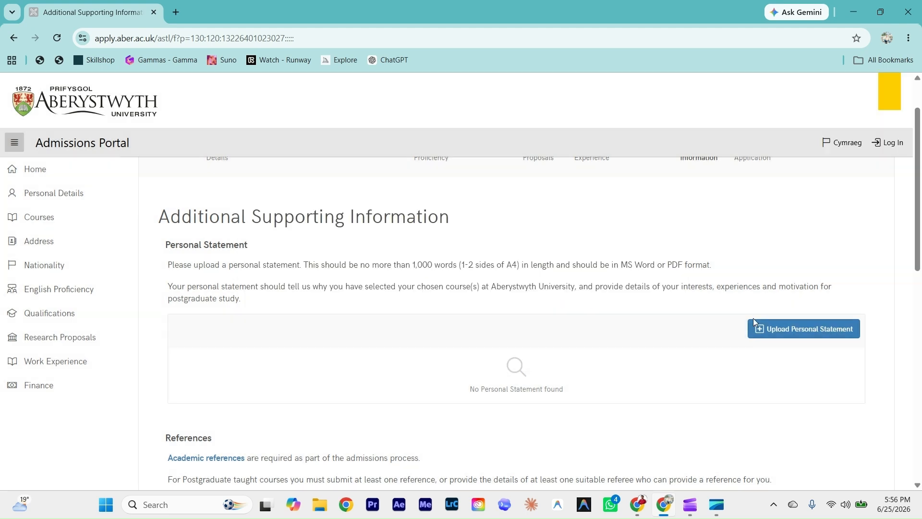
pyautogui.scroll(-8, 787, 318)
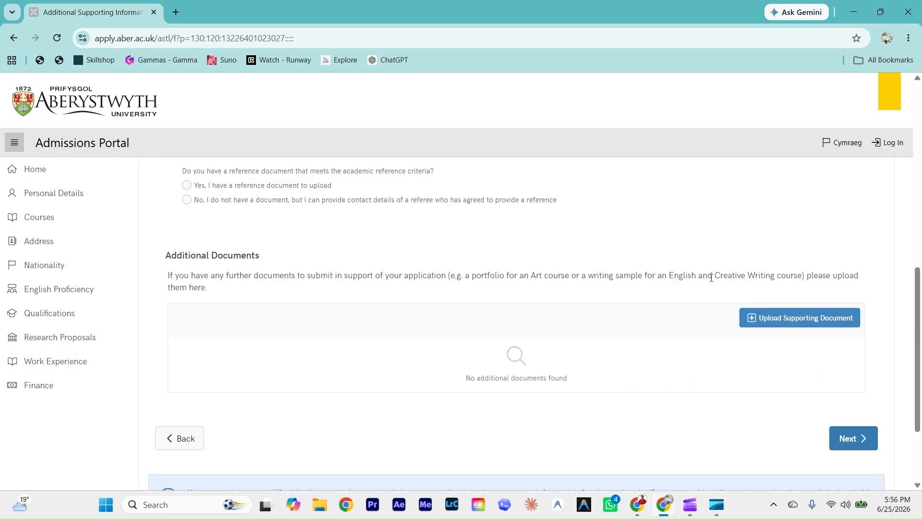
# Step: Choose the resume PDF as an additional supporting document
pyautogui.click(801, 319)
pyautogui.click(414, 245)
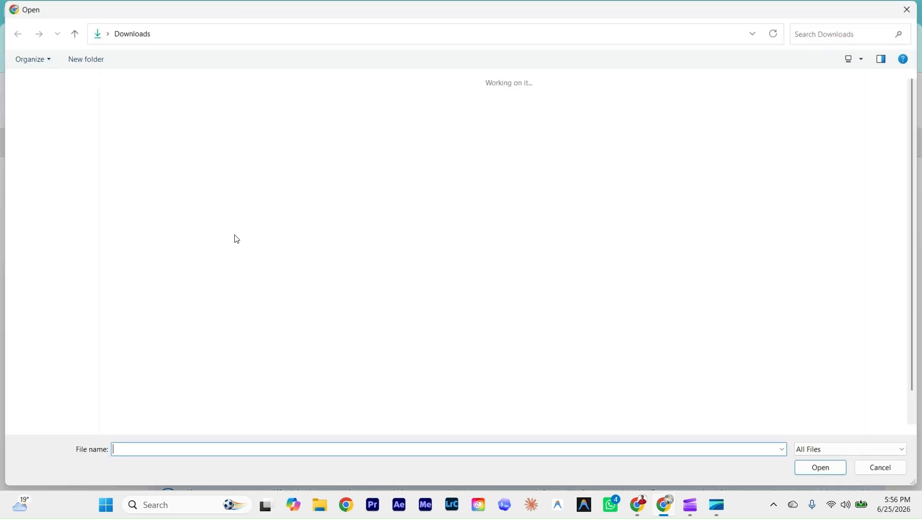
pyautogui.click(136, 225)
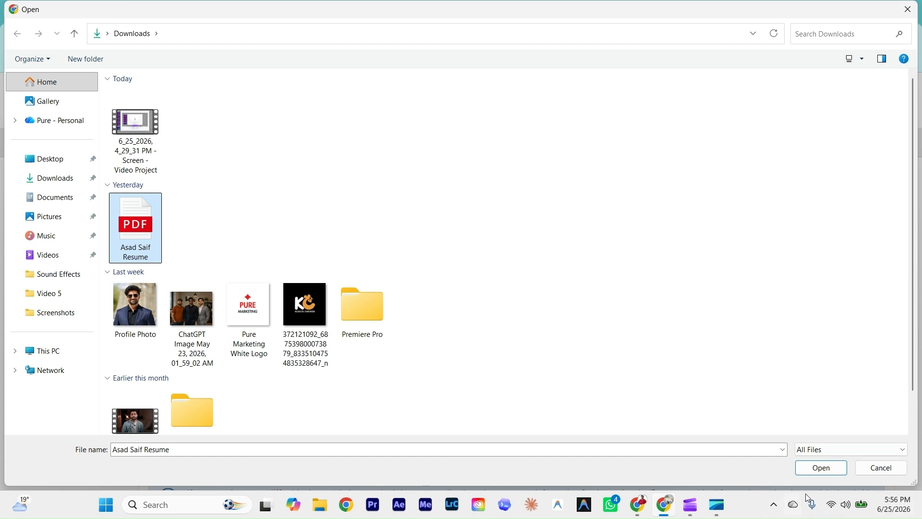
pyautogui.click(821, 468)
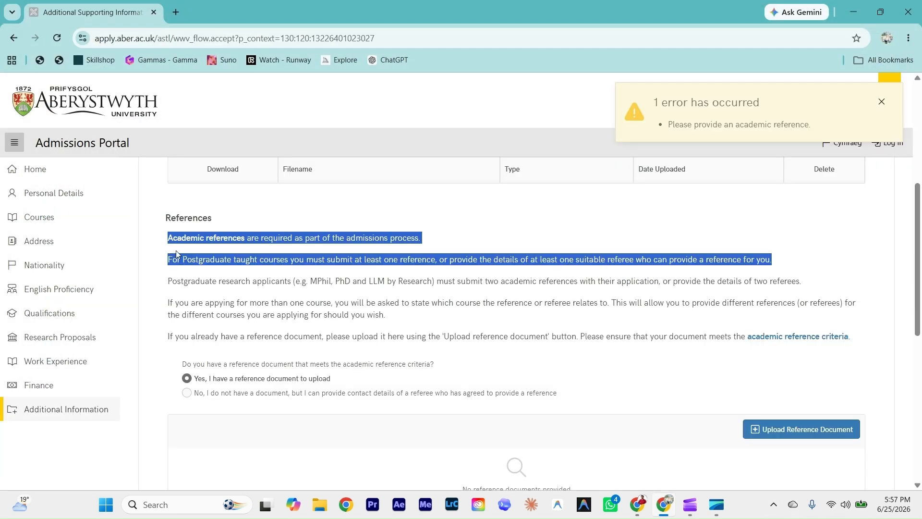
pyautogui.click(185, 262)
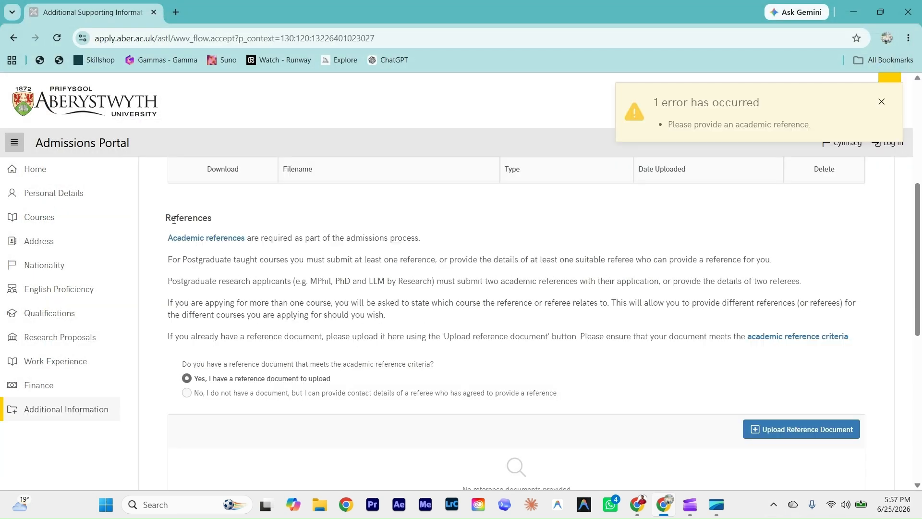
# Step: Select the option to upload a reference document rather than give referee details
pyautogui.moveTo(171, 216); pyautogui.dragTo(237, 220)
pyautogui.click(239, 271)
pyautogui.moveTo(357, 259); pyautogui.dragTo(643, 261)
pyautogui.click(642, 262)
pyautogui.scroll(-1, 440, 317)
pyautogui.click(192, 347)
pyautogui.click(190, 335)
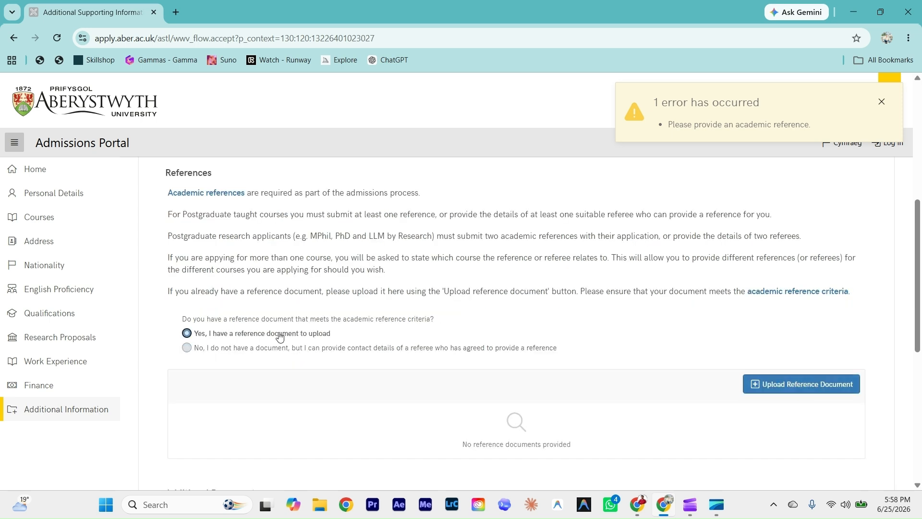
# Step: Upload the resume PDF as the reference for MSc Artificial Intelligence and NQPG Business Administration
pyautogui.click(772, 388)
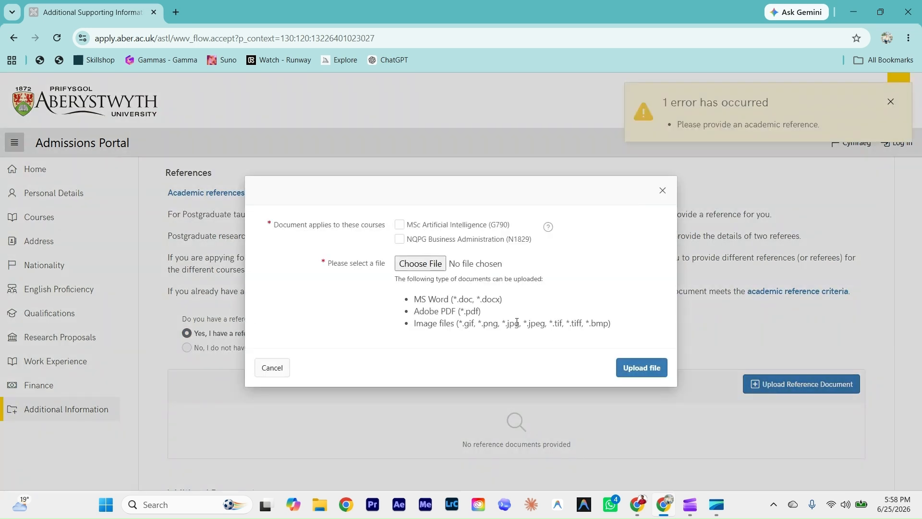
pyautogui.click(399, 226)
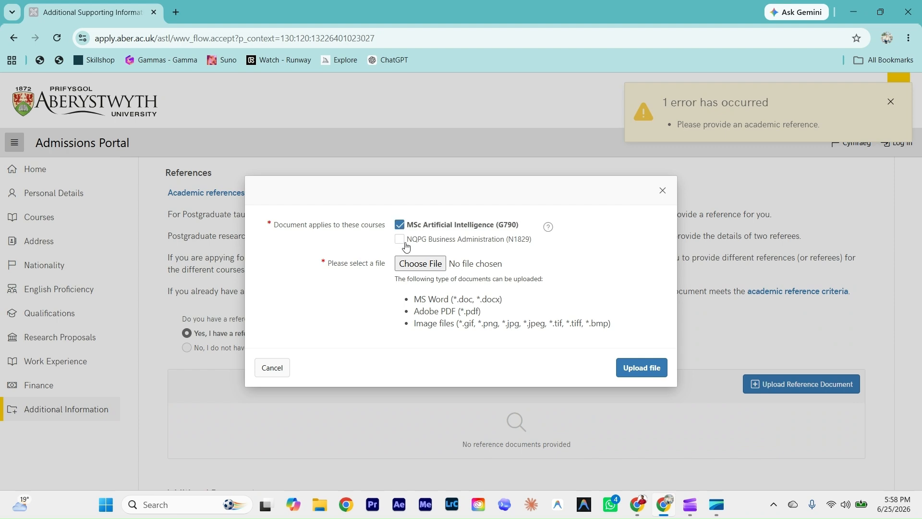
pyautogui.click(400, 239)
pyautogui.click(419, 264)
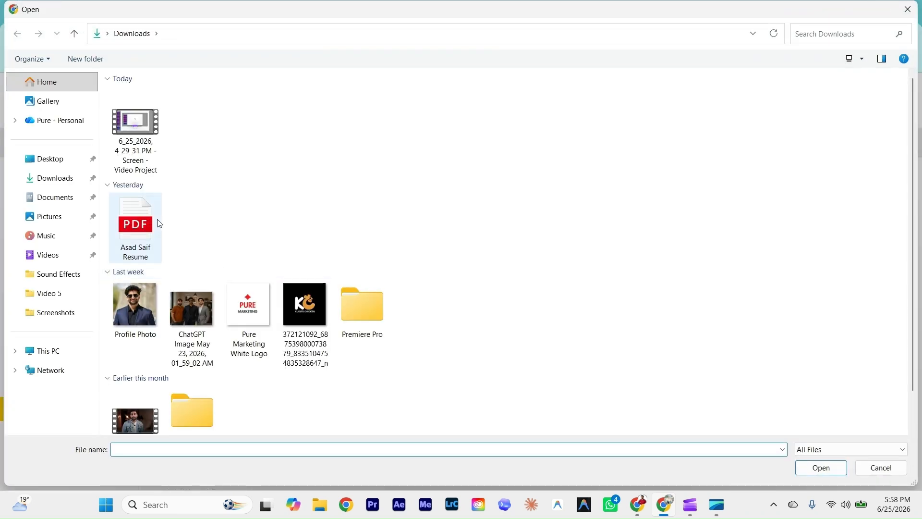
pyautogui.click(136, 228)
pyautogui.click(820, 469)
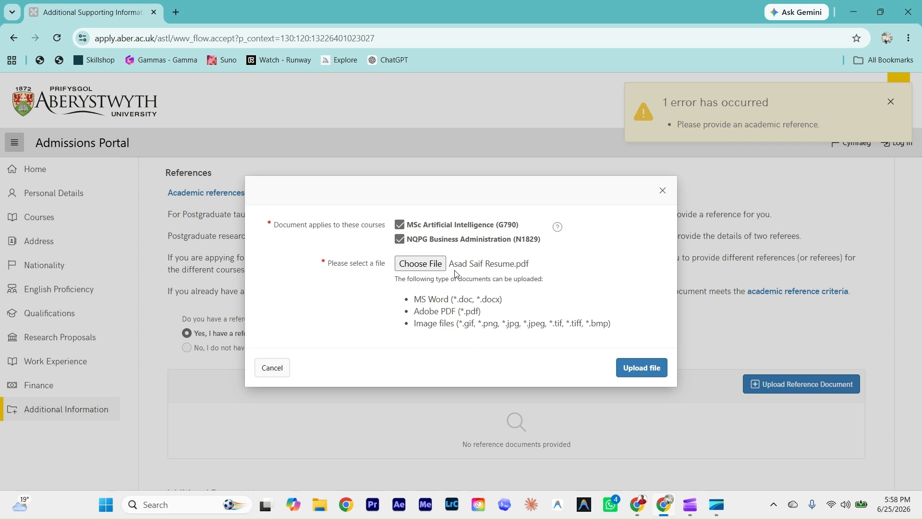
pyautogui.click(633, 367)
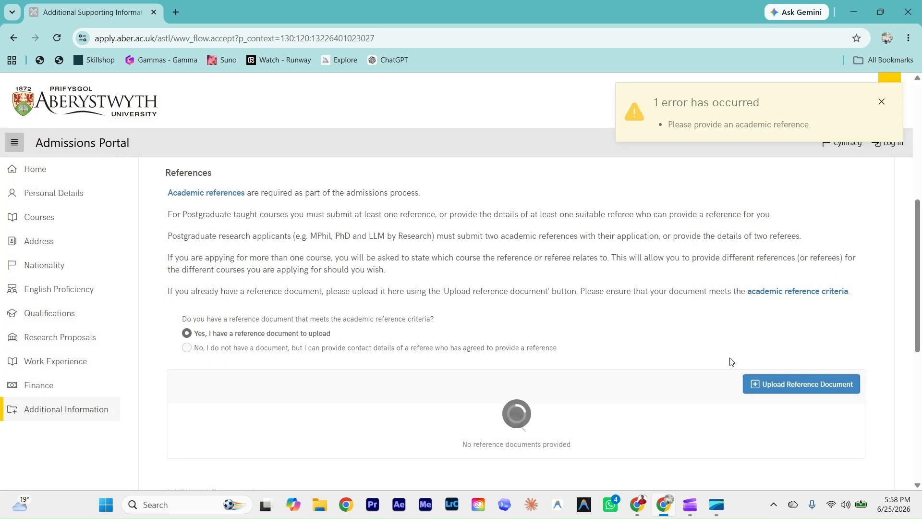
# Step: Proceed to the Submit Application page
pyautogui.scroll(-4, 754, 325)
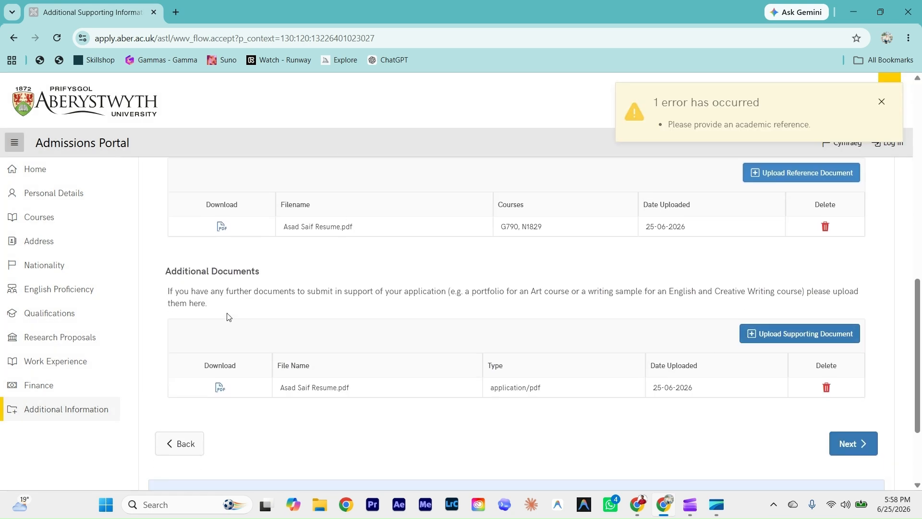
pyautogui.moveTo(171, 270); pyautogui.dragTo(274, 275)
pyautogui.click(290, 277)
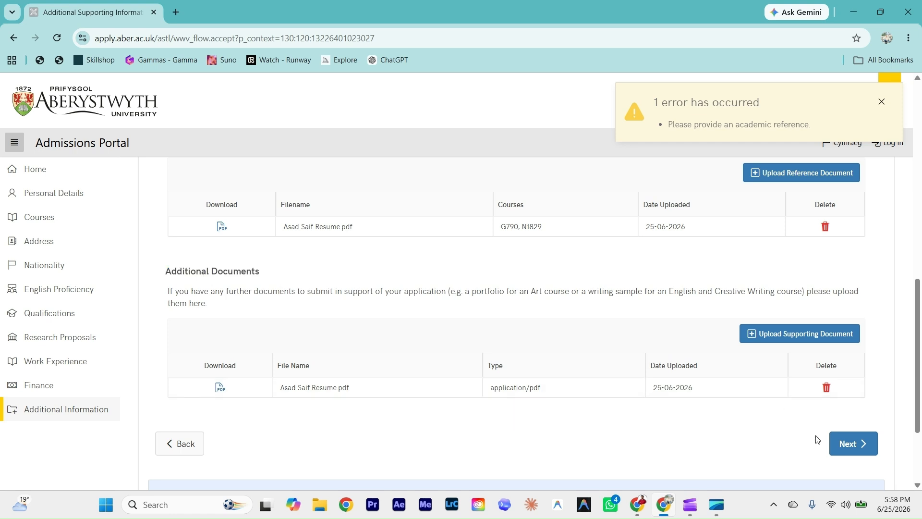
pyautogui.click(848, 444)
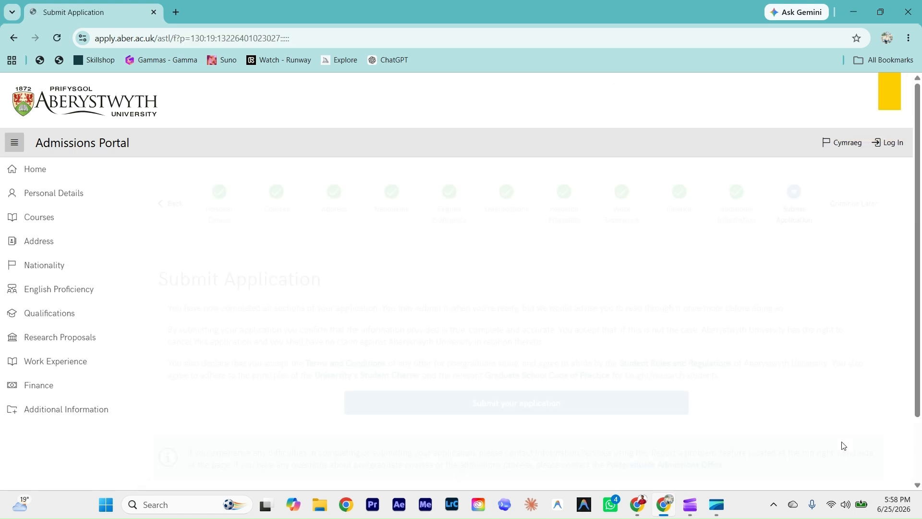
pyautogui.scroll(-1, 455, 354)
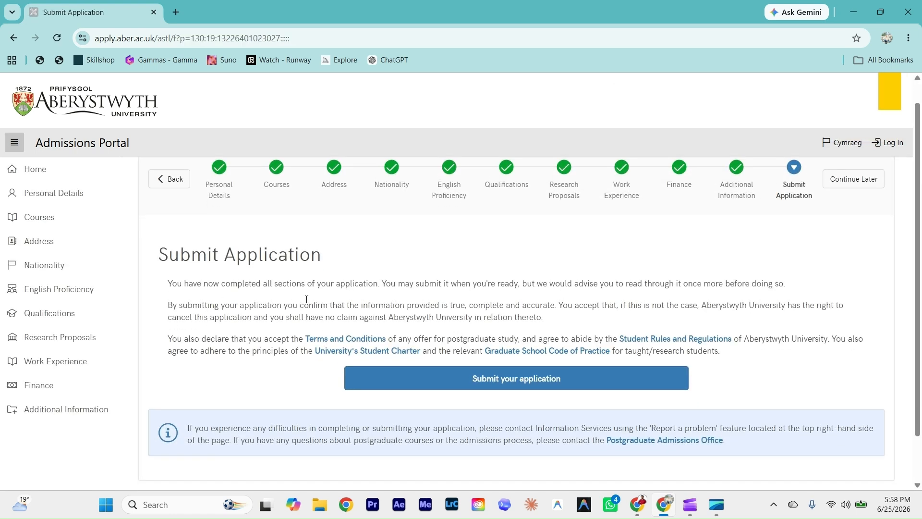
pyautogui.scroll(1, 306, 300)
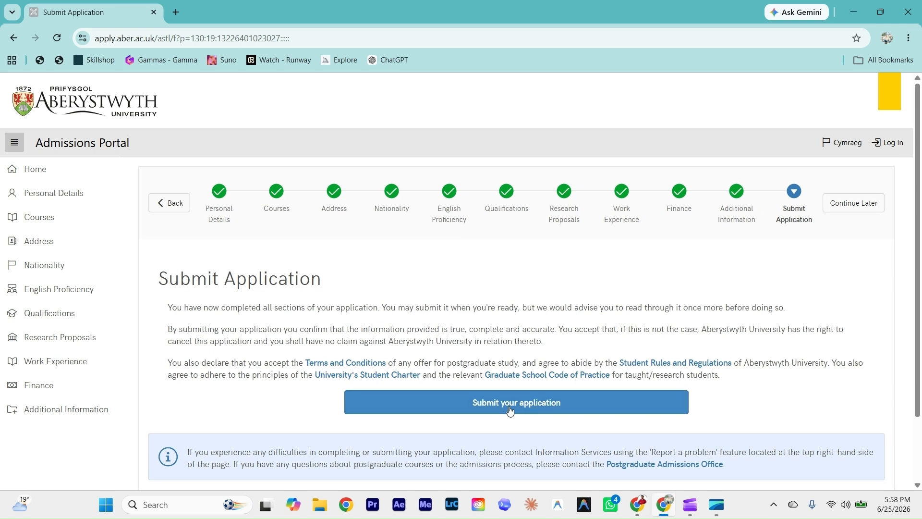
pyautogui.scroll(-3, 506, 410)
pyautogui.scroll(3, 249, 405)
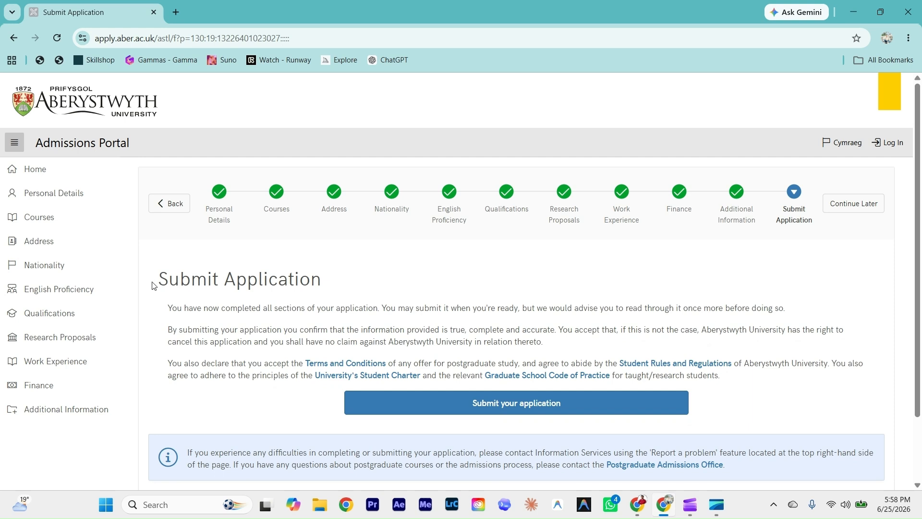